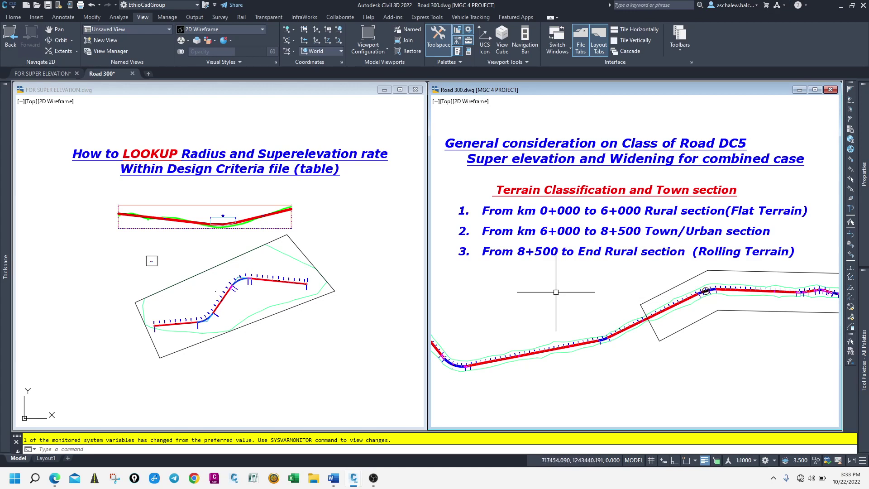
Step: Maximize the FOR SUPER ELEVATION drawing and place Civil 3D beside the 60 km/h superelevation table in Word
{"action": "left_click", "coordinate": [347, 291]}
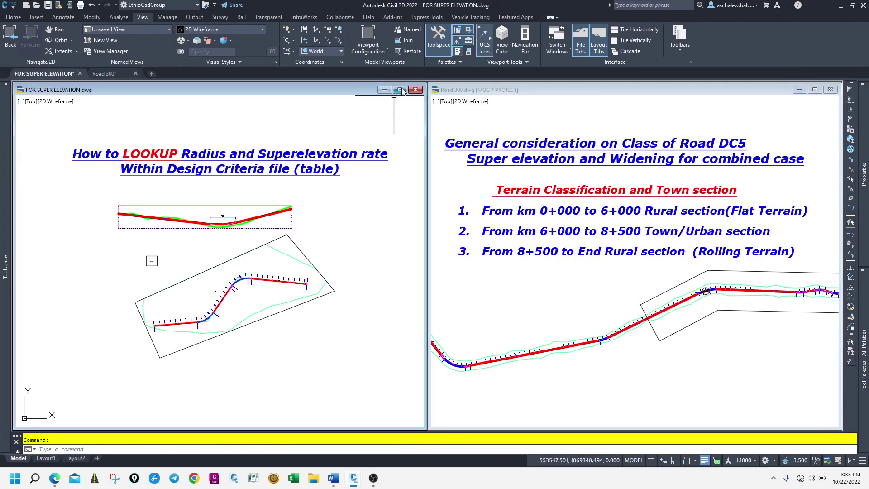
{"action": "left_click", "coordinate": [400, 90]}
{"action": "scroll", "coordinate": [424, 279], "scroll_direction": "up", "scroll_amount": 2}
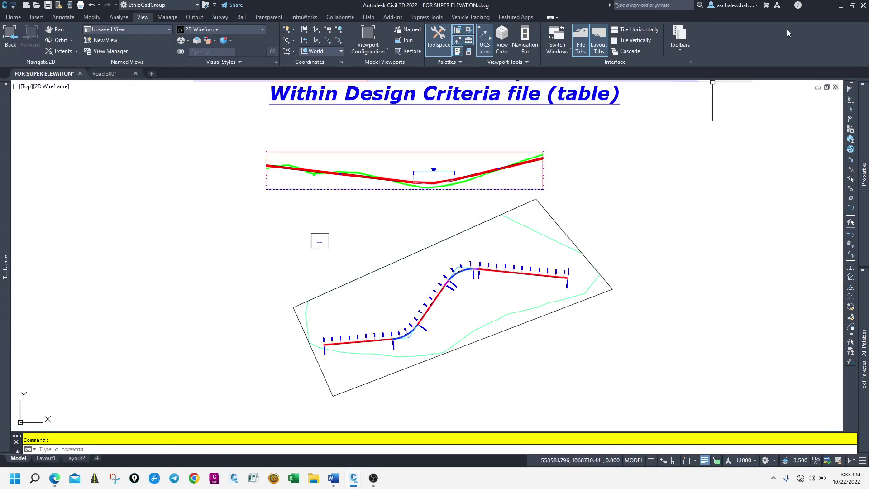
{"action": "left_click", "coordinate": [851, 8]}
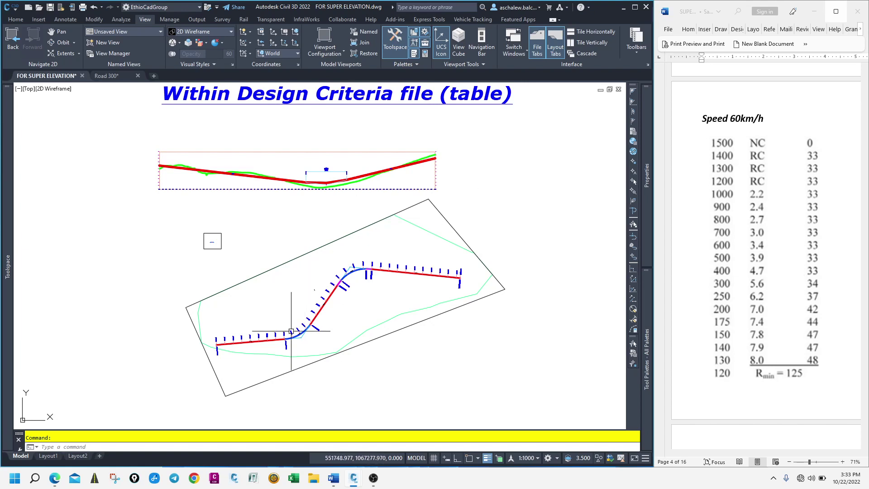
{"action": "scroll", "coordinate": [285, 344], "scroll_direction": "up", "scroll_amount": 4}
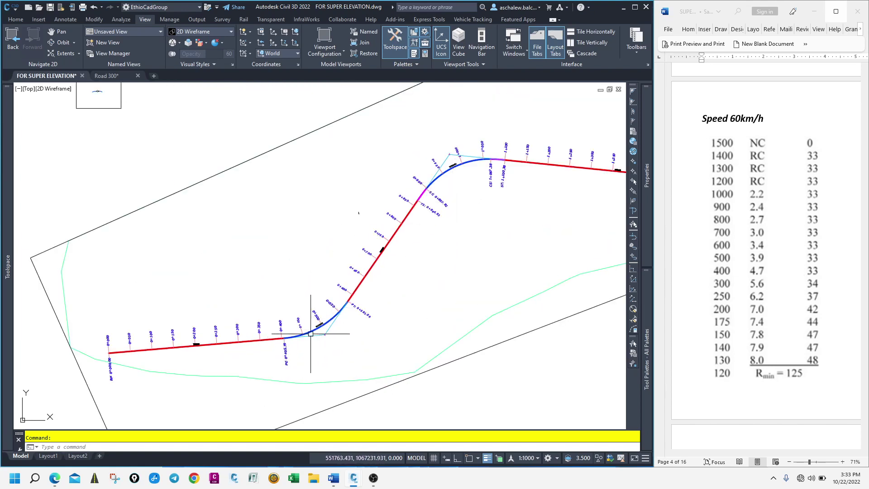
{"action": "scroll", "coordinate": [231, 353], "scroll_direction": "up", "scroll_amount": 2}
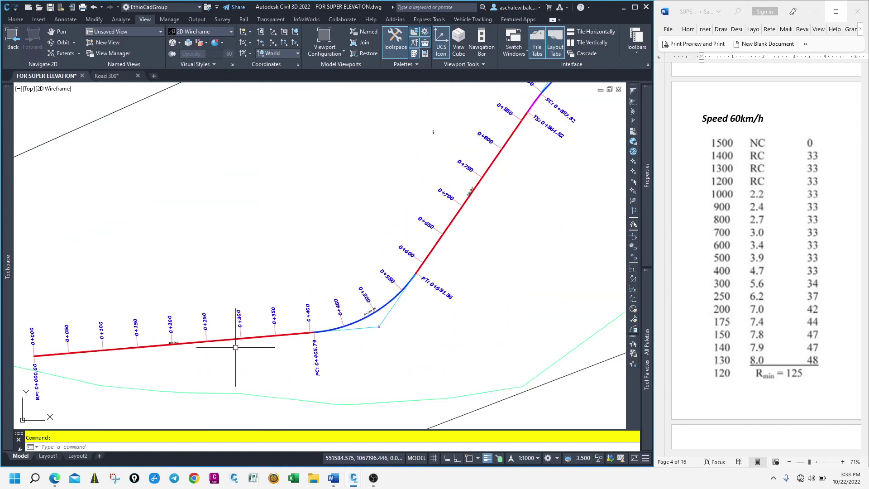
{"action": "scroll", "coordinate": [341, 330], "scroll_direction": "down", "scroll_amount": 4}
{"action": "scroll", "coordinate": [309, 338], "scroll_direction": "up", "scroll_amount": 4}
Step: Add a 60 km/h design speed from 0+000 to Road1 and enable criteria-based design with a criteria file
{"action": "left_click", "coordinate": [310, 324]}
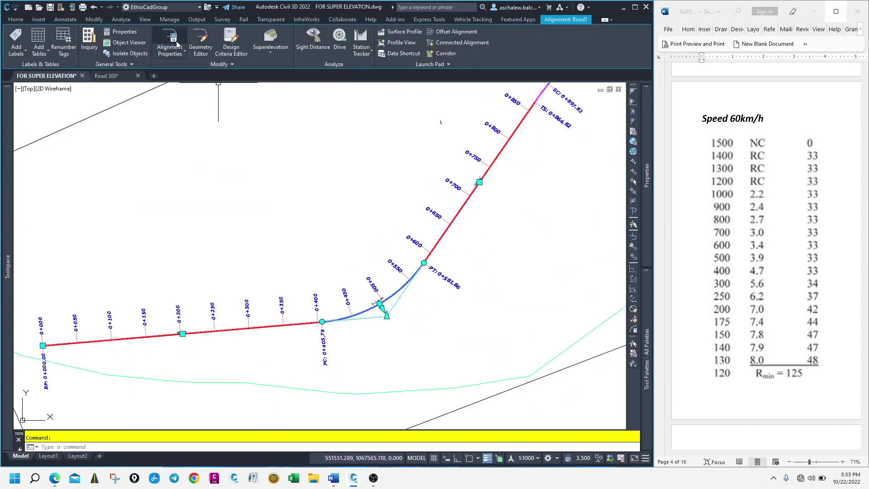
{"action": "left_click", "coordinate": [174, 39]}
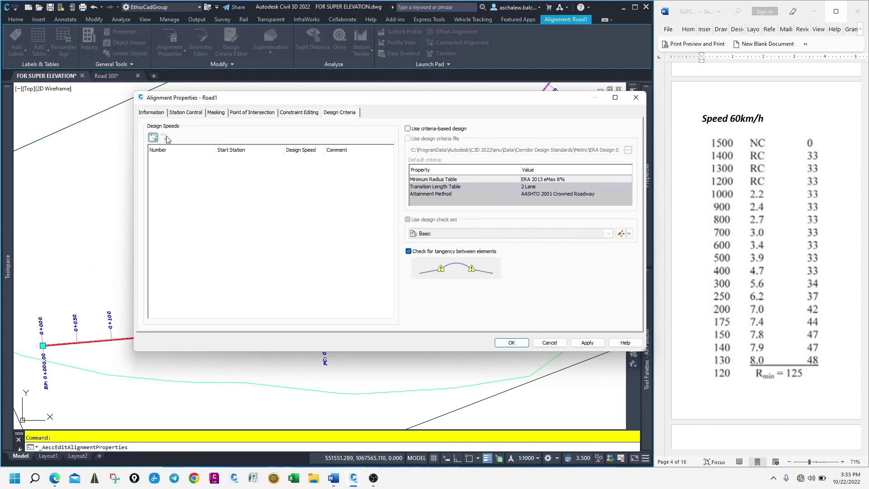
{"action": "left_click", "coordinate": [153, 137]}
{"action": "left_click", "coordinate": [428, 129]}
{"action": "left_click", "coordinate": [437, 139]}
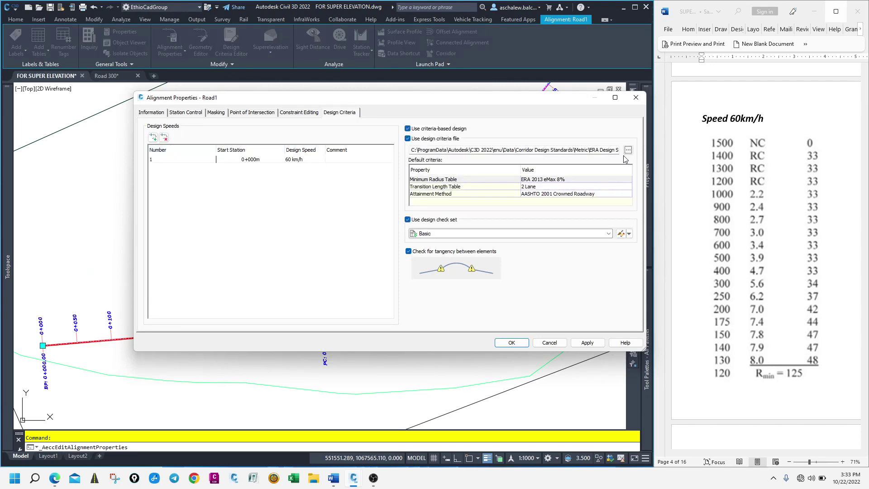
Step: Load the ERA Design Standards A criteria file with the ERA 2013 eMax 8% radius table
{"action": "left_click", "coordinate": [628, 151]}
{"action": "left_click", "coordinate": [388, 228]}
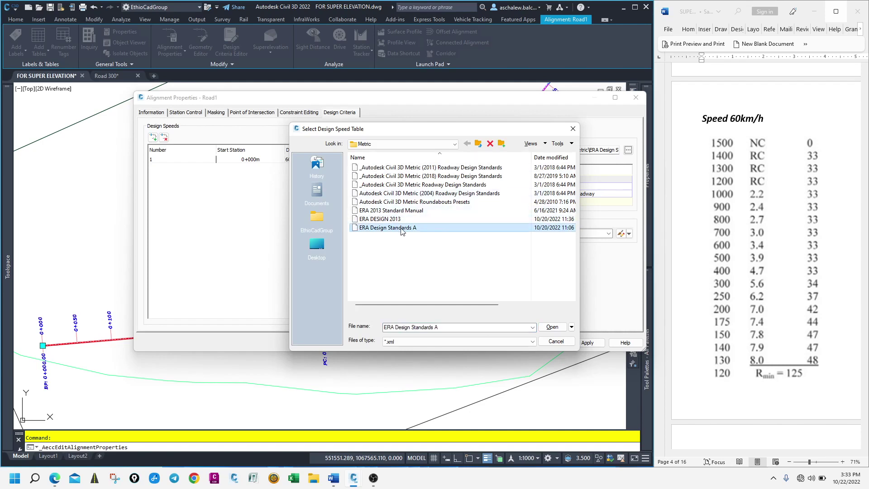
{"action": "left_click", "coordinate": [551, 328]}
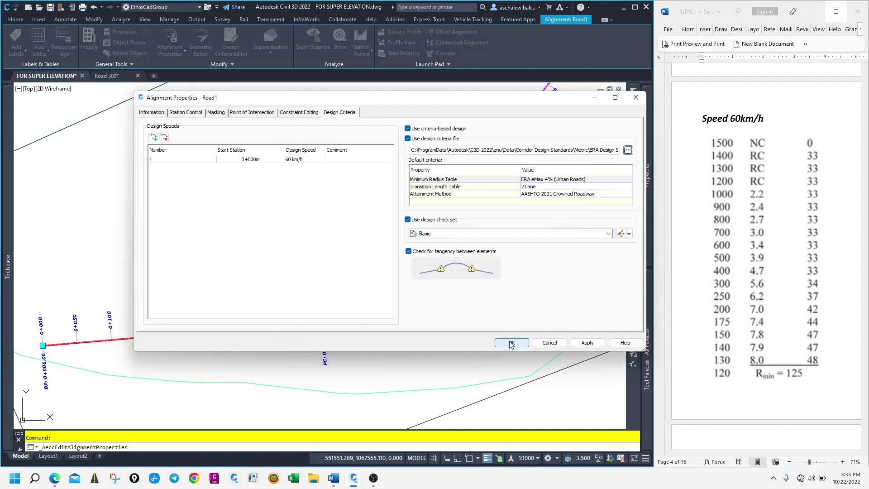
{"action": "left_click", "coordinate": [529, 183]}
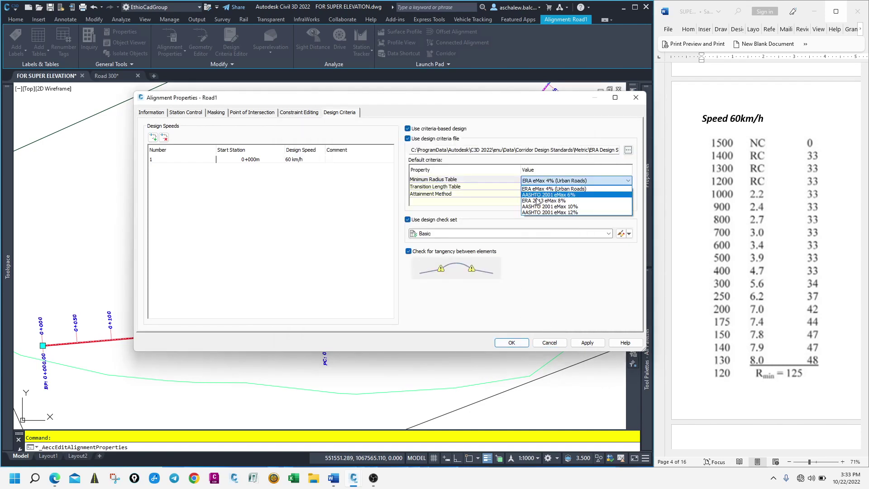
{"action": "left_click", "coordinate": [545, 206]}
{"action": "left_click", "coordinate": [512, 342]}
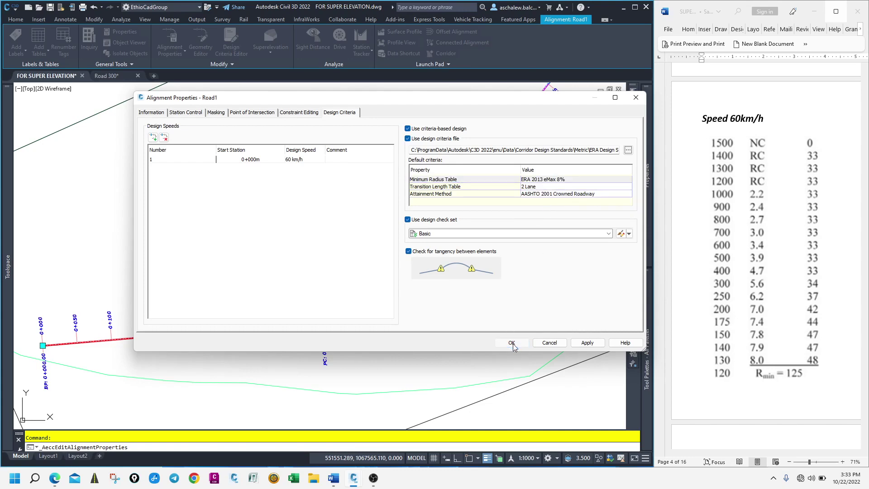
{"action": "scroll", "coordinate": [349, 243], "scroll_direction": "down", "scroll_amount": 3}
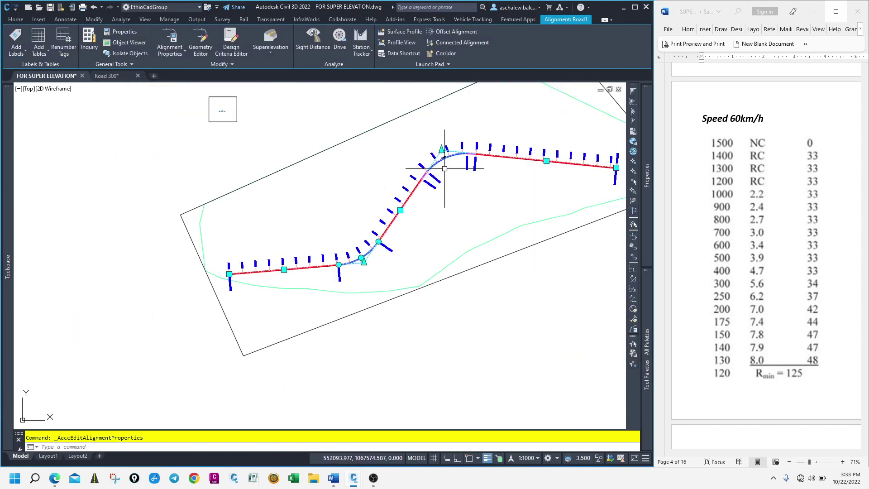
{"action": "scroll", "coordinate": [453, 181], "scroll_direction": "up", "scroll_amount": 2}
Step: Calculate Road1 superelevation as Undivided Crowned with outside shoulders excluded, then tuck the table away
{"action": "left_click", "coordinate": [271, 50]}
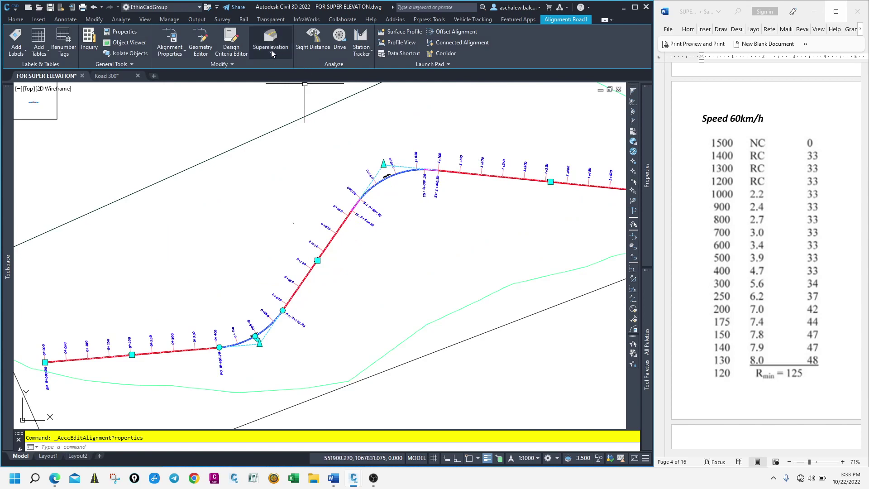
{"action": "left_click", "coordinate": [285, 71]}
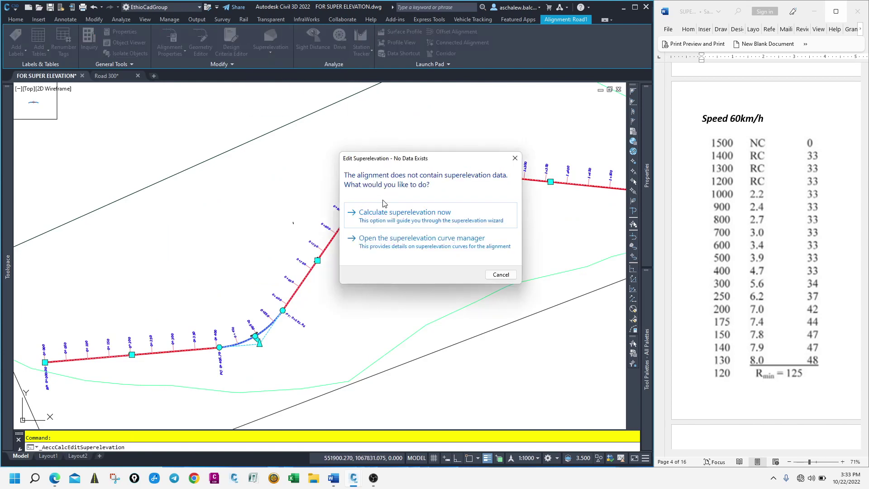
{"action": "left_click", "coordinate": [394, 225]}
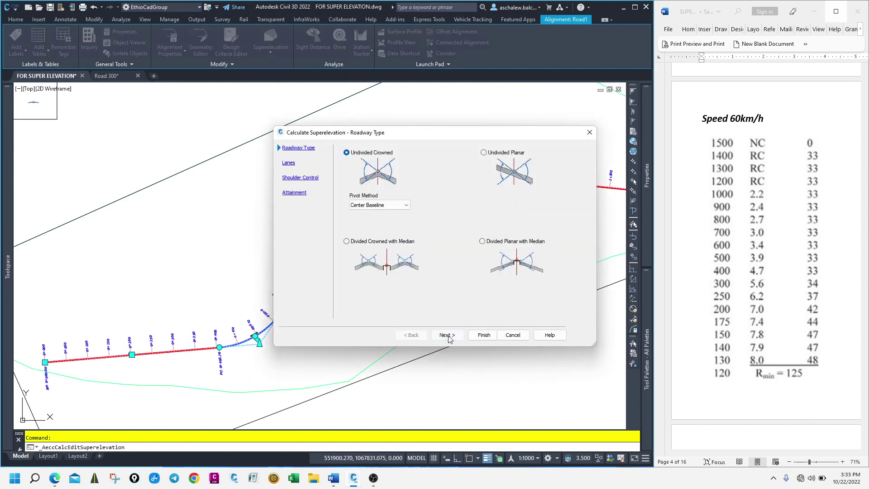
{"action": "left_click", "coordinate": [454, 334]}
{"action": "left_click", "coordinate": [447, 335]}
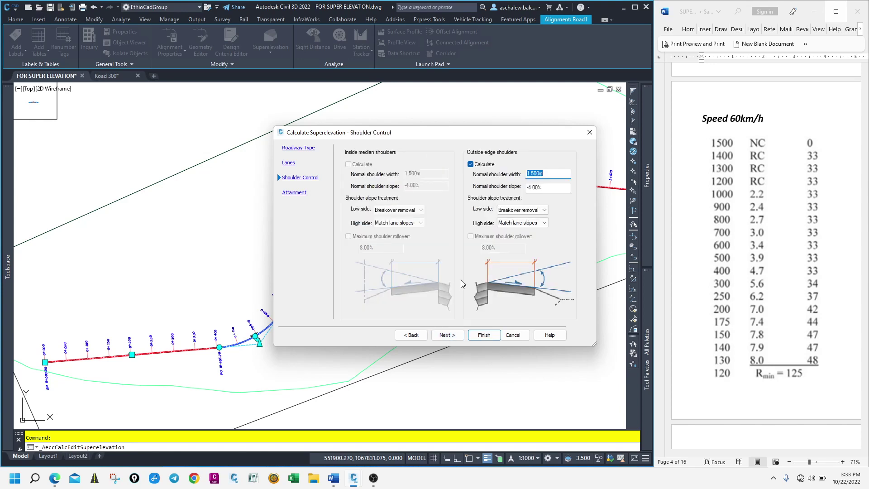
{"action": "left_click", "coordinate": [486, 164]}
{"action": "left_click", "coordinate": [447, 335]}
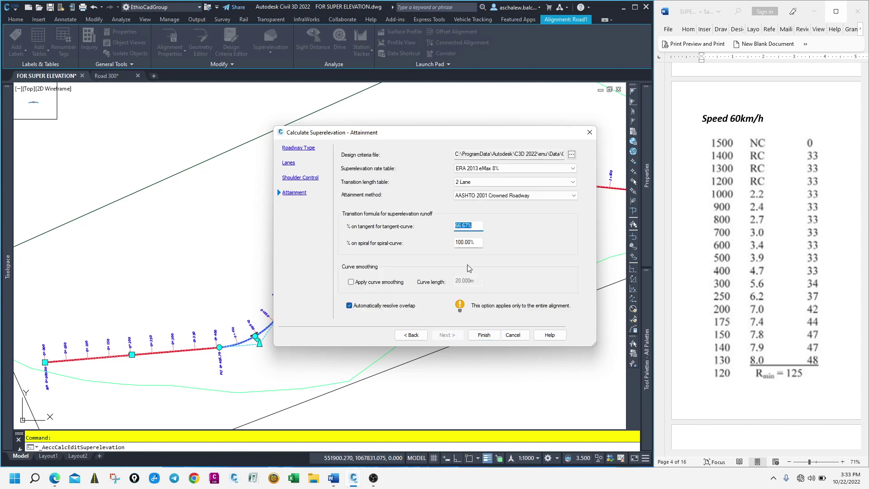
{"action": "left_click", "coordinate": [484, 335]}
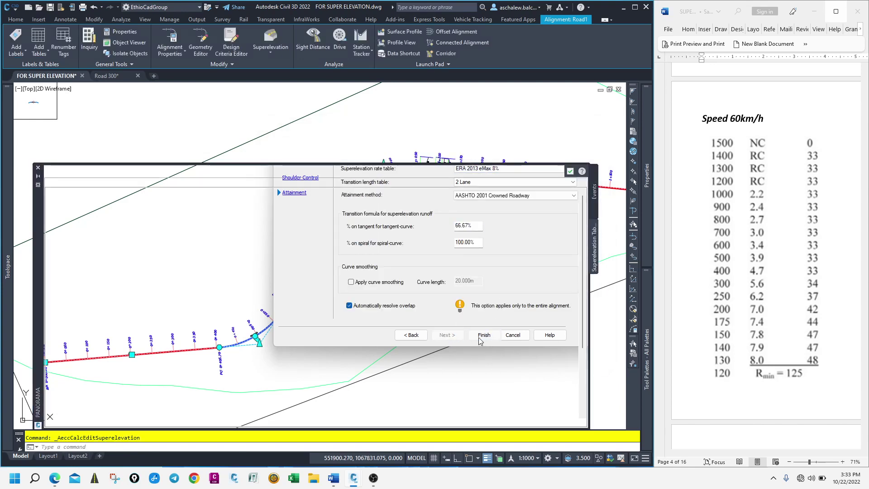
{"action": "mouse_move", "coordinate": [7, 189]}
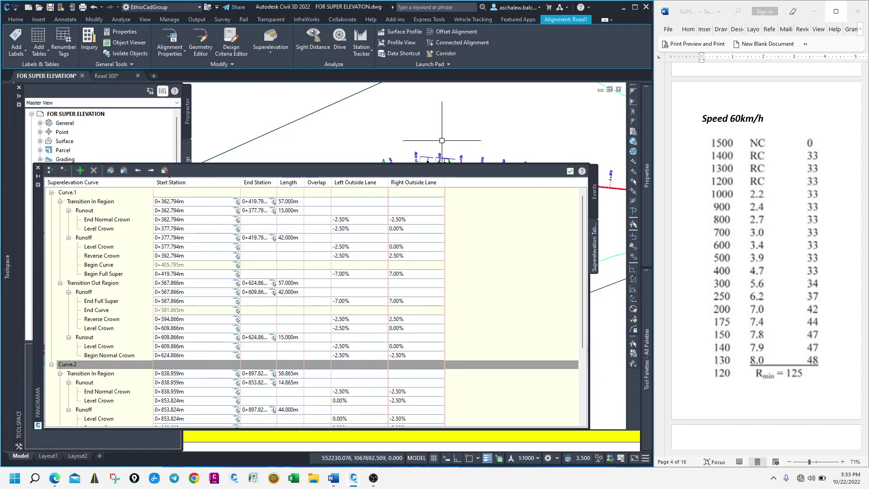
{"action": "left_click", "coordinate": [38, 178]}
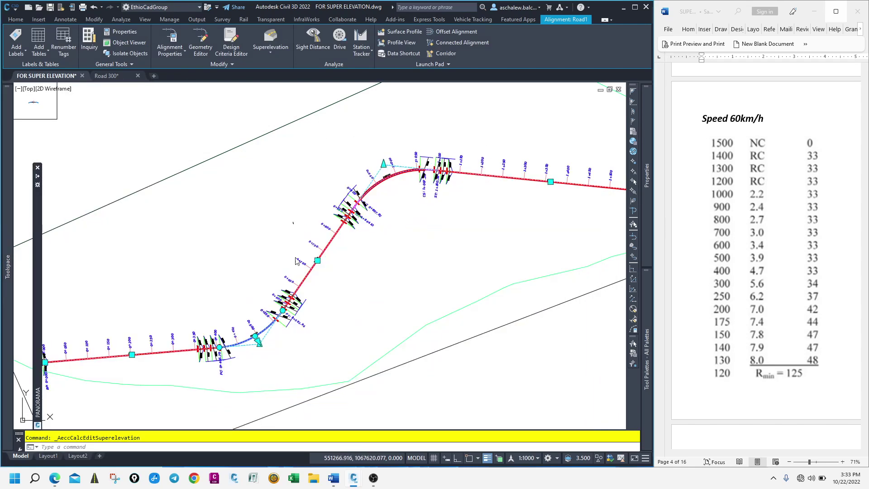
Step: Zoom over the curve and inspect the Curve.1 runoff length of 42.000m
{"action": "scroll", "coordinate": [272, 282], "scroll_direction": "up", "scroll_amount": 5}
{"action": "scroll", "coordinate": [271, 282], "scroll_direction": "down", "scroll_amount": 2}
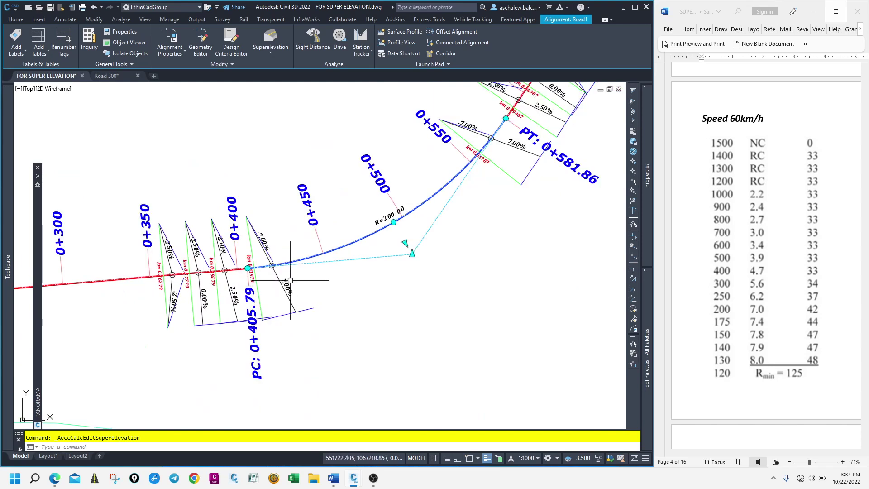
{"action": "scroll", "coordinate": [407, 231], "scroll_direction": "up", "scroll_amount": 2}
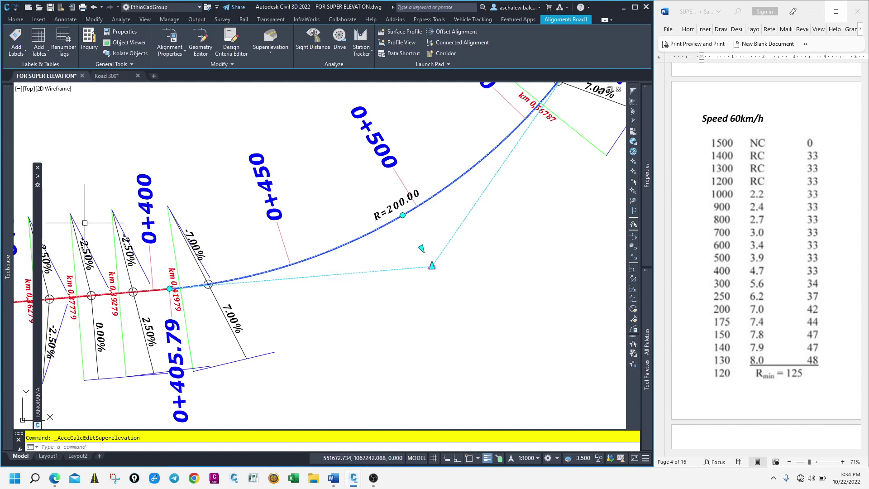
{"action": "mouse_move", "coordinate": [38, 183]}
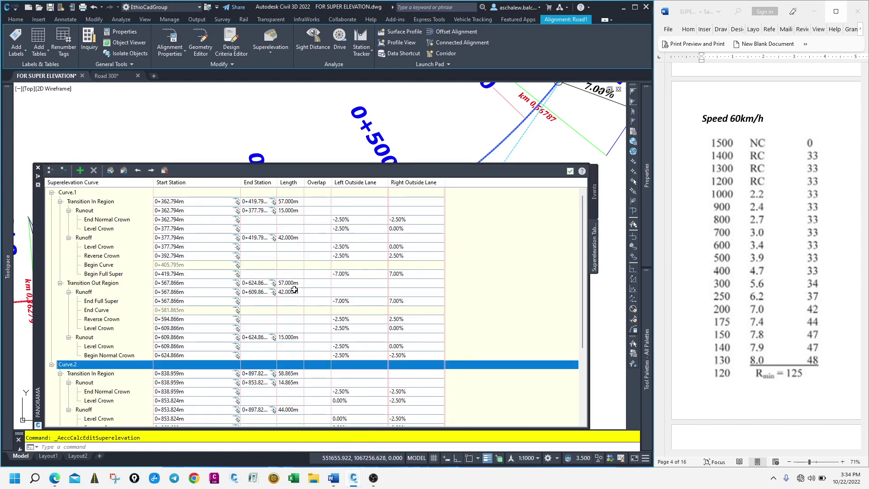
{"action": "double_click", "coordinate": [291, 238]}
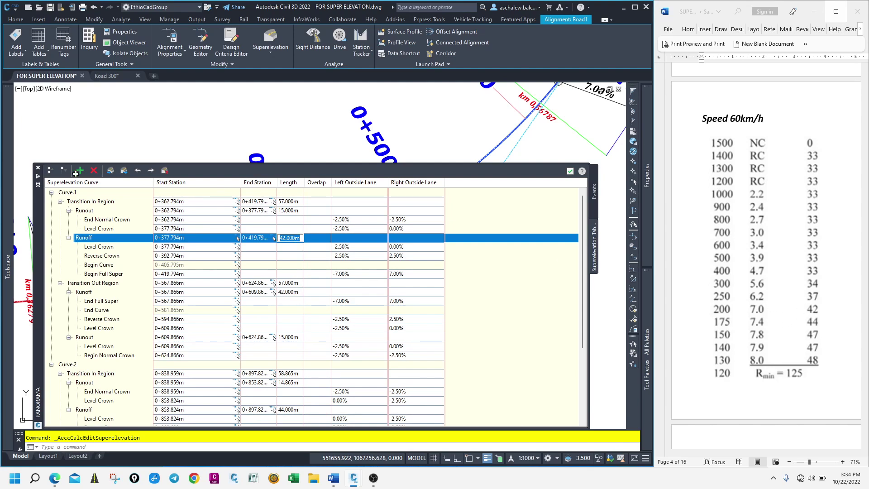
{"action": "scroll", "coordinate": [191, 281], "scroll_direction": "down", "scroll_amount": 3}
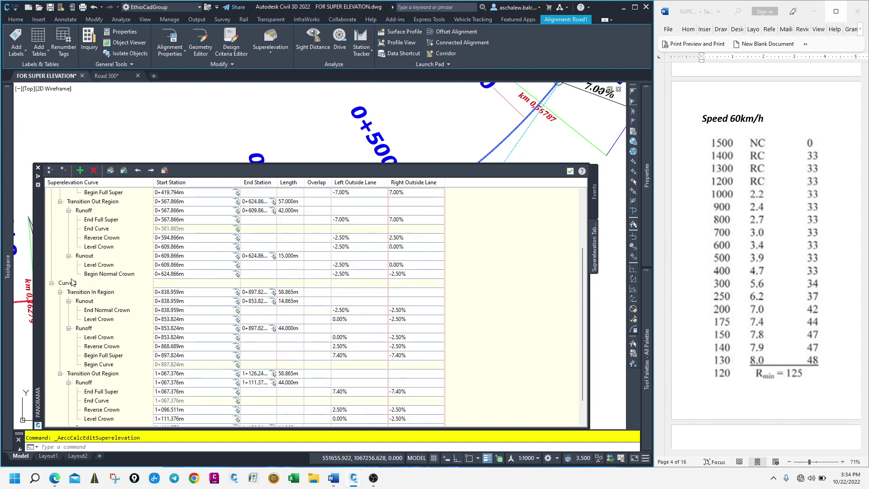
{"action": "scroll", "coordinate": [94, 287], "scroll_direction": "down", "scroll_amount": 1}
{"action": "left_click", "coordinate": [448, 131]}
{"action": "scroll", "coordinate": [360, 212], "scroll_direction": "down", "scroll_amount": 5}
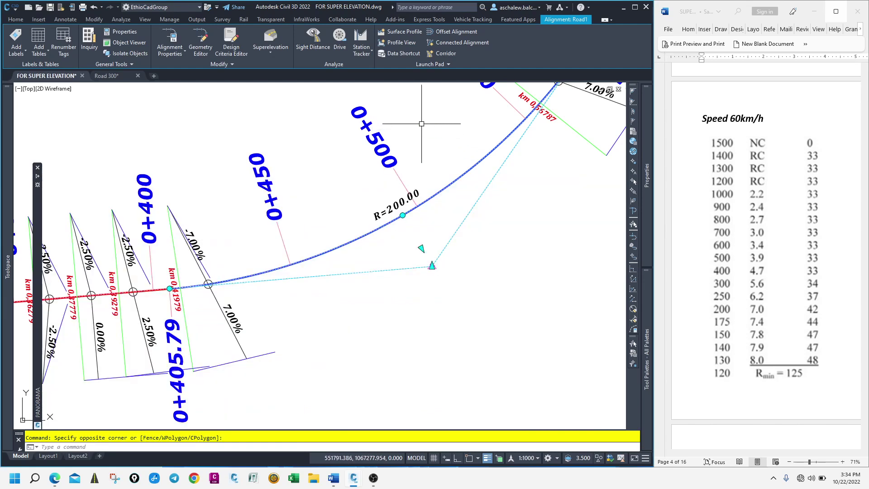
{"action": "scroll", "coordinate": [359, 212], "scroll_direction": "down", "scroll_amount": 3}
{"action": "scroll", "coordinate": [398, 123], "scroll_direction": "up", "scroll_amount": 6}
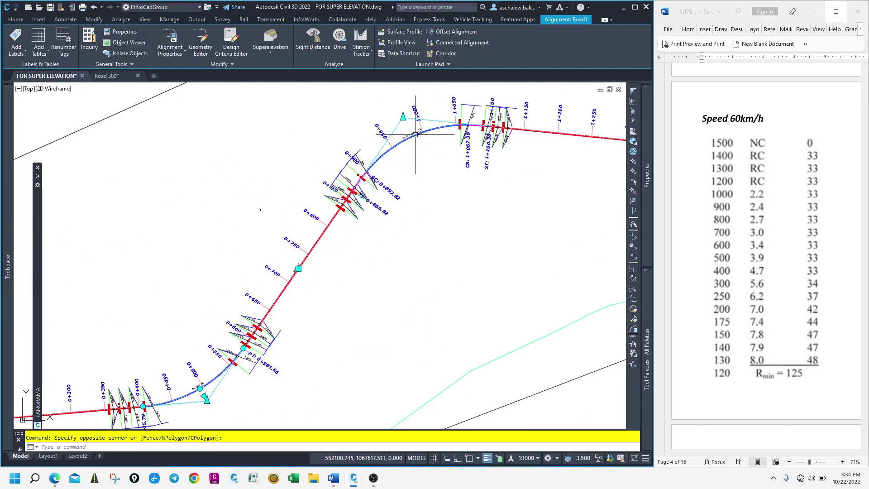
{"action": "scroll", "coordinate": [399, 123], "scroll_direction": "up", "scroll_amount": 7}
{"action": "key", "text": "Escape"}
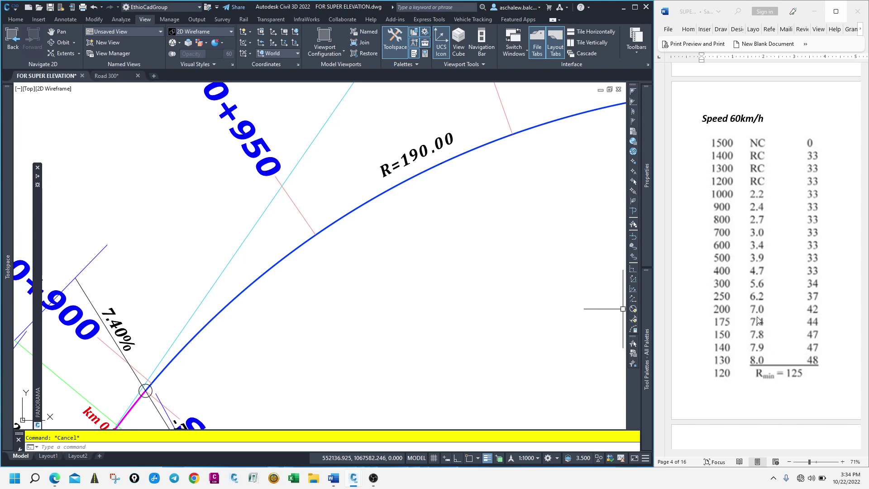
Step: Zoom out to the full 0+750 to 1+250 curve and expand the Prospector tree
{"action": "scroll", "coordinate": [422, 235], "scroll_direction": "down", "scroll_amount": 2}
{"action": "scroll", "coordinate": [220, 306], "scroll_direction": "up", "scroll_amount": 2}
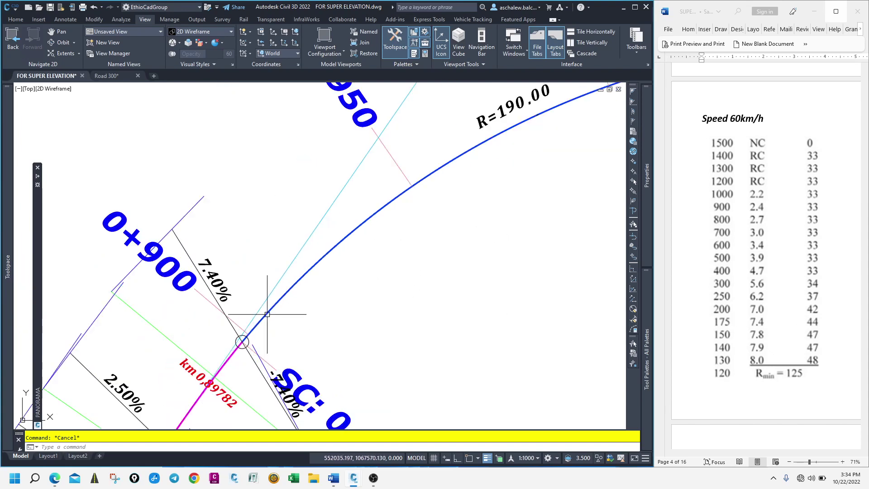
{"action": "scroll", "coordinate": [240, 277], "scroll_direction": "down", "scroll_amount": 3}
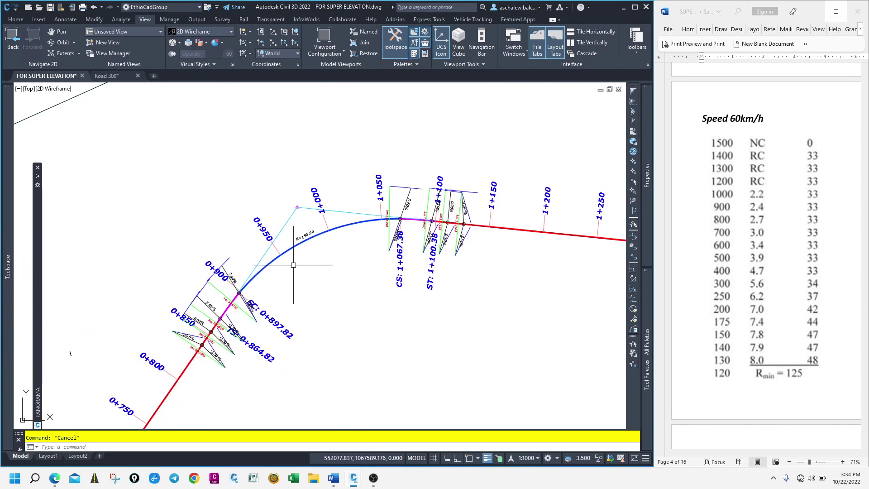
{"action": "mouse_move", "coordinate": [38, 204]}
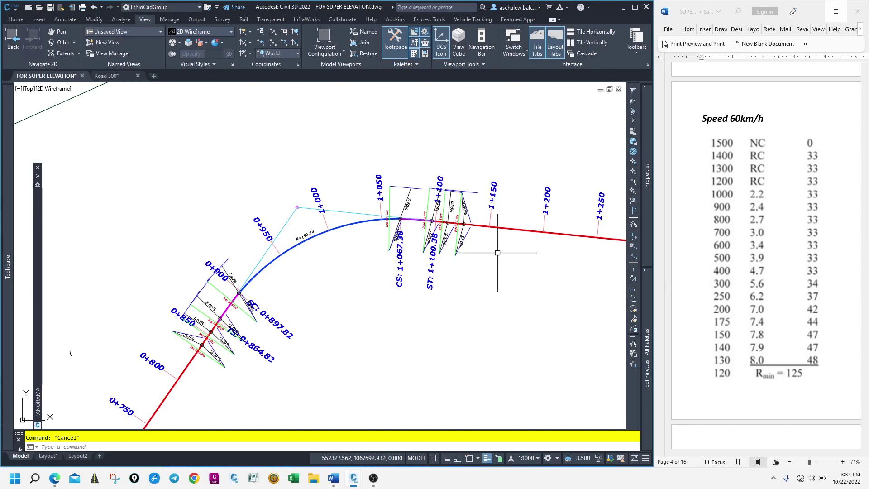
{"action": "mouse_move", "coordinate": [7, 180]}
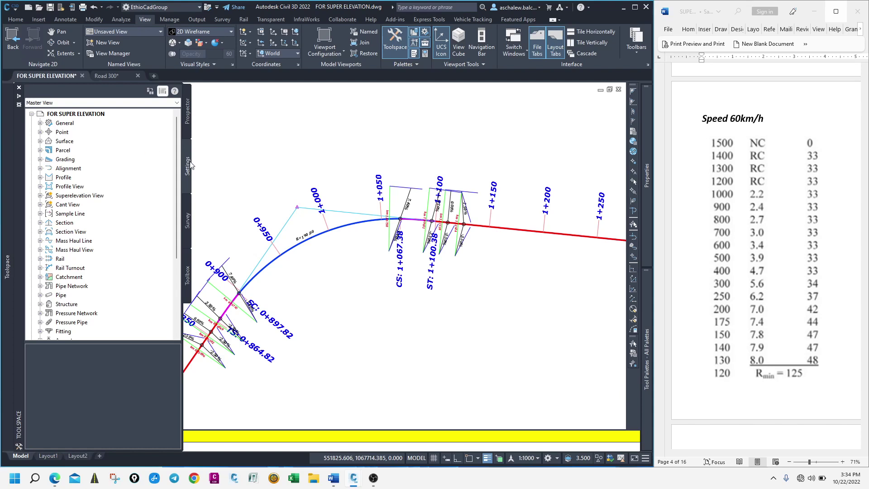
Step: Set the Alignment feature settings' Radius Lookup Method to Interpolate radius, then select Road1
{"action": "right_click", "coordinate": [78, 168]}
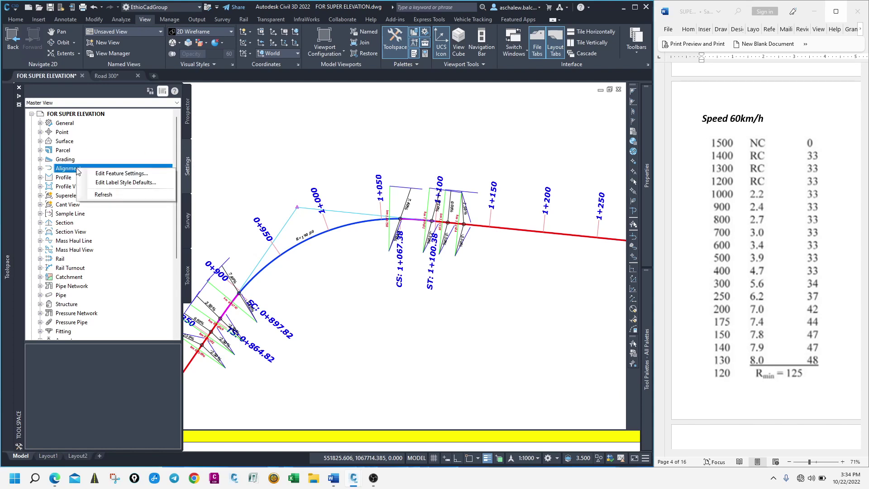
{"action": "left_click", "coordinate": [117, 174]}
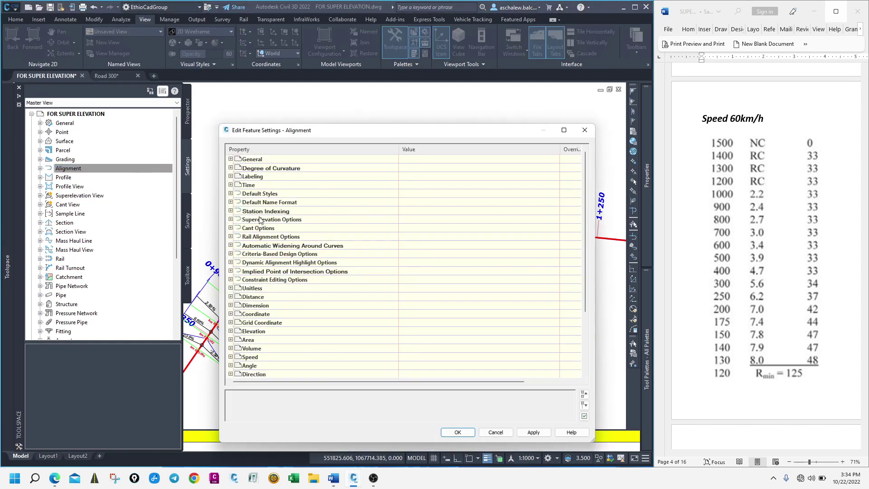
{"action": "left_click", "coordinate": [230, 220]}
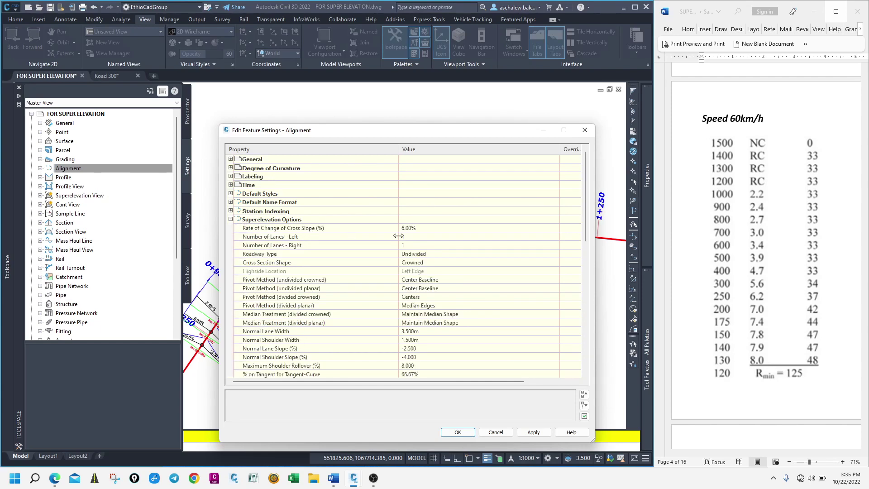
{"action": "scroll", "coordinate": [428, 250], "scroll_direction": "down", "scroll_amount": 6}
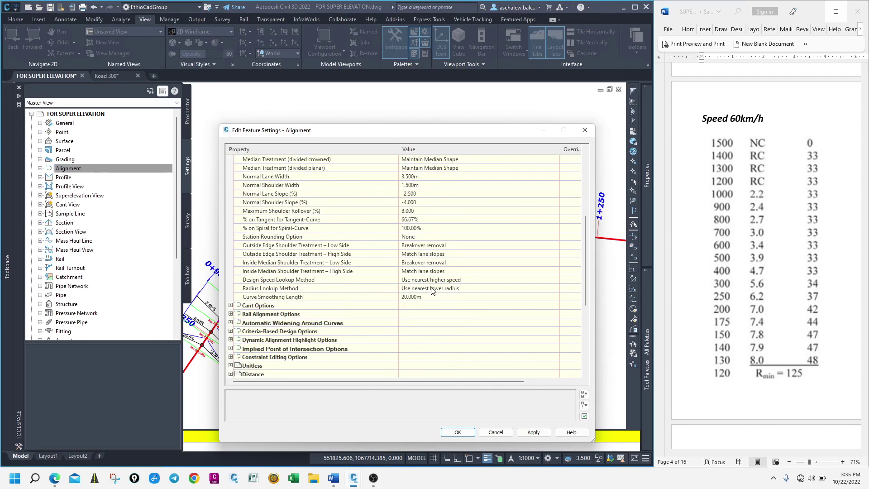
{"action": "left_click", "coordinate": [439, 288]}
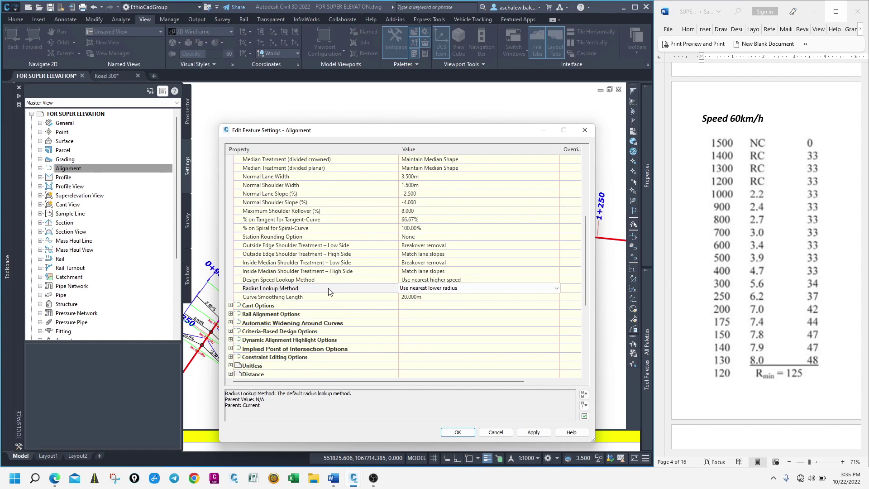
{"action": "left_click", "coordinate": [438, 288]}
{"action": "left_click", "coordinate": [432, 299]}
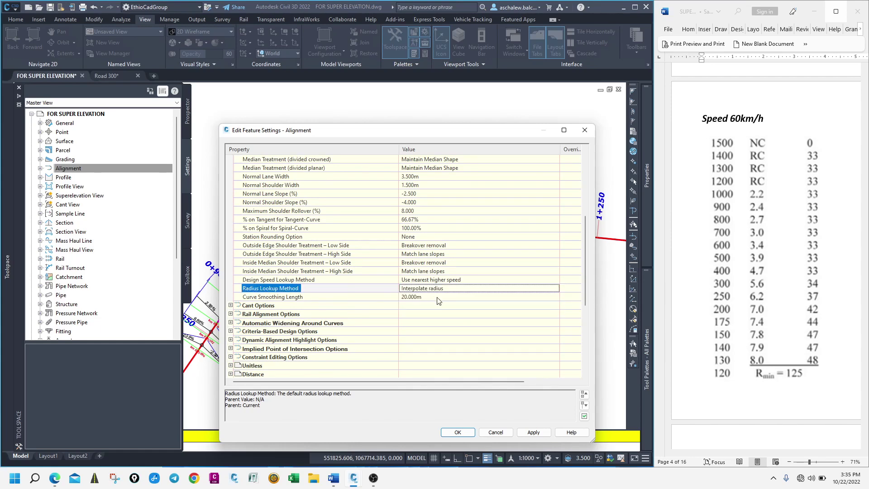
{"action": "left_click", "coordinate": [532, 433]}
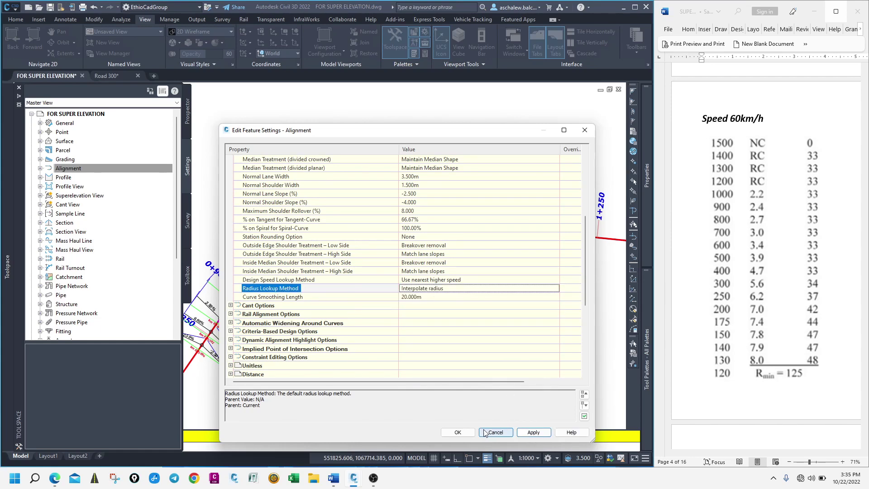
{"action": "left_click", "coordinate": [457, 432]}
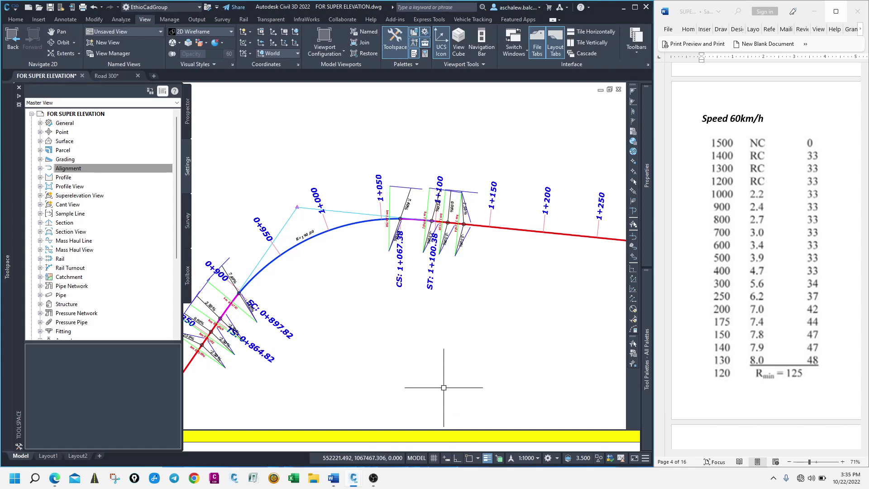
{"action": "left_click", "coordinate": [342, 225]}
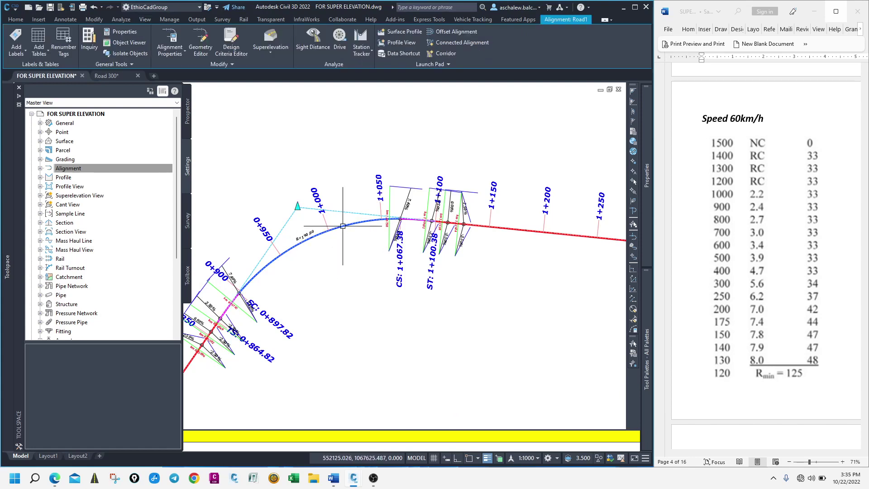
Step: Rerun the Superelevation Wizard for Road1 with undivided crowned defaults and close the Curve Manager
{"action": "left_click", "coordinate": [266, 52]}
{"action": "left_click", "coordinate": [292, 69]}
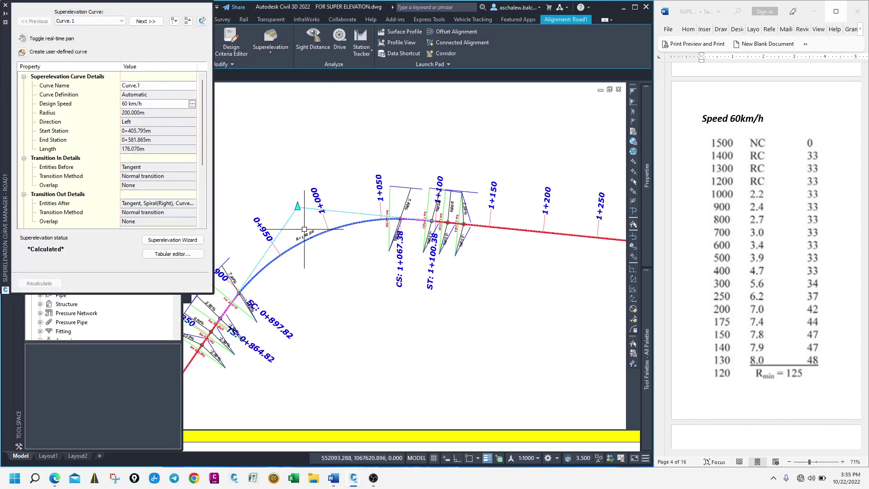
{"action": "left_click", "coordinate": [194, 242]}
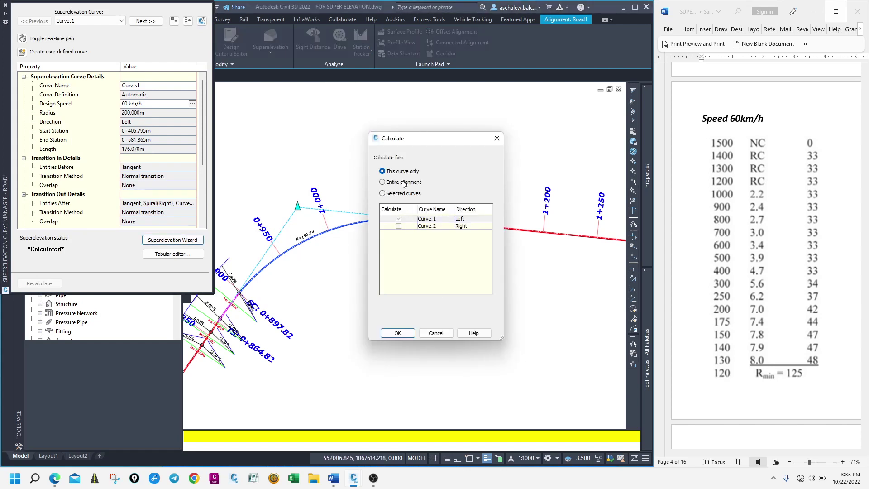
{"action": "left_click", "coordinate": [398, 333]}
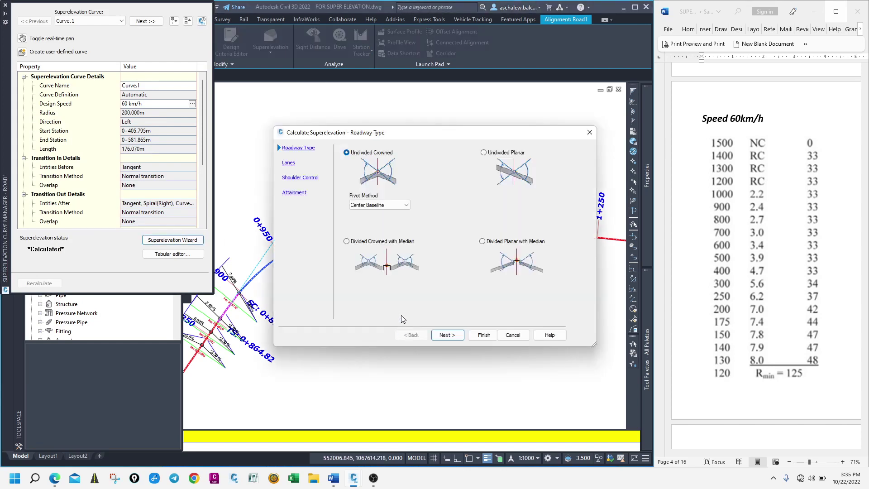
{"action": "left_click", "coordinate": [445, 335]}
{"action": "left_click", "coordinate": [447, 334]}
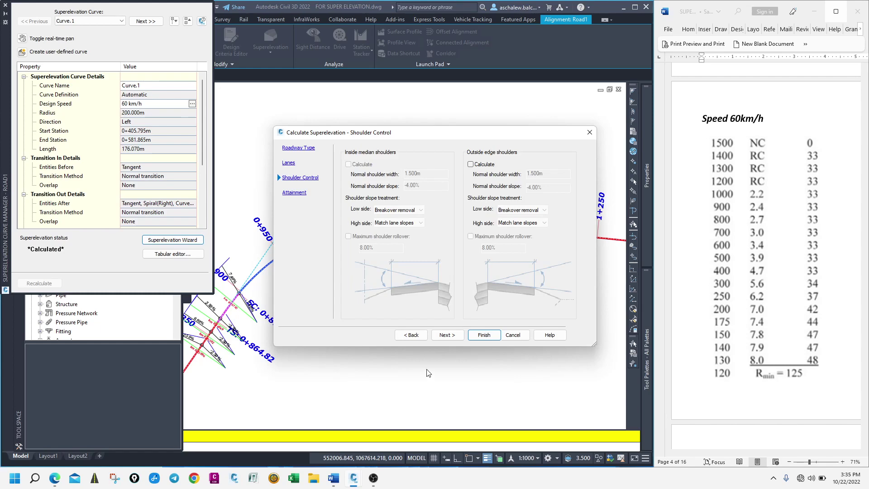
{"action": "left_click", "coordinate": [446, 335]}
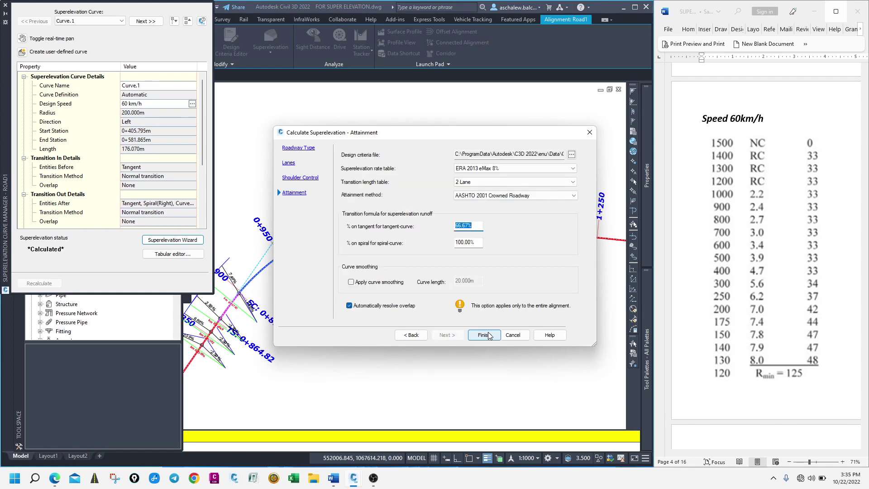
{"action": "left_click", "coordinate": [484, 335]}
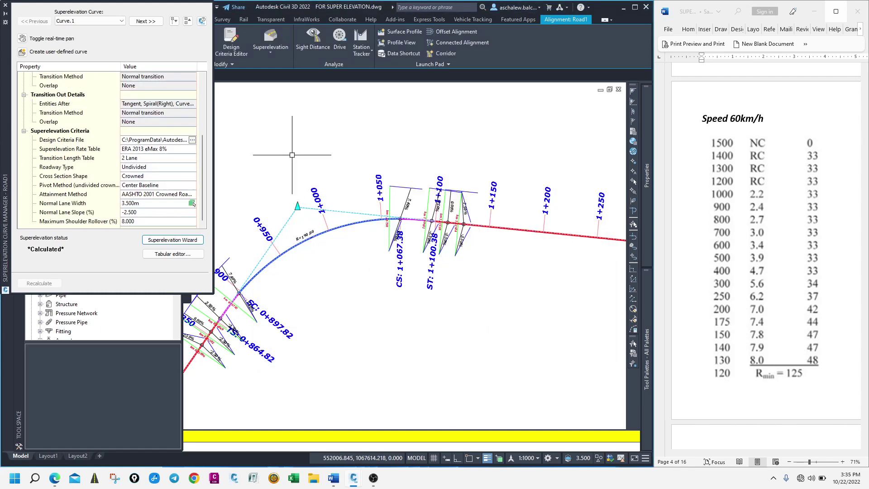
{"action": "left_click", "coordinate": [5, 7]}
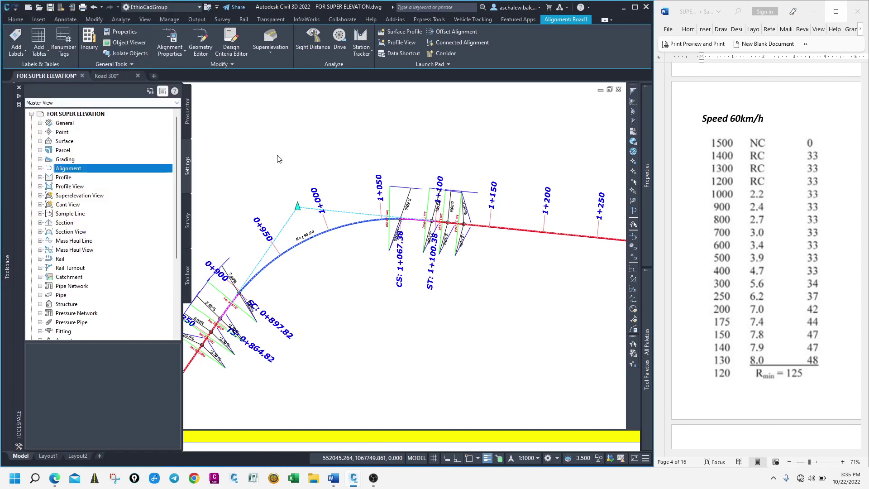
{"action": "left_click", "coordinate": [249, 132]}
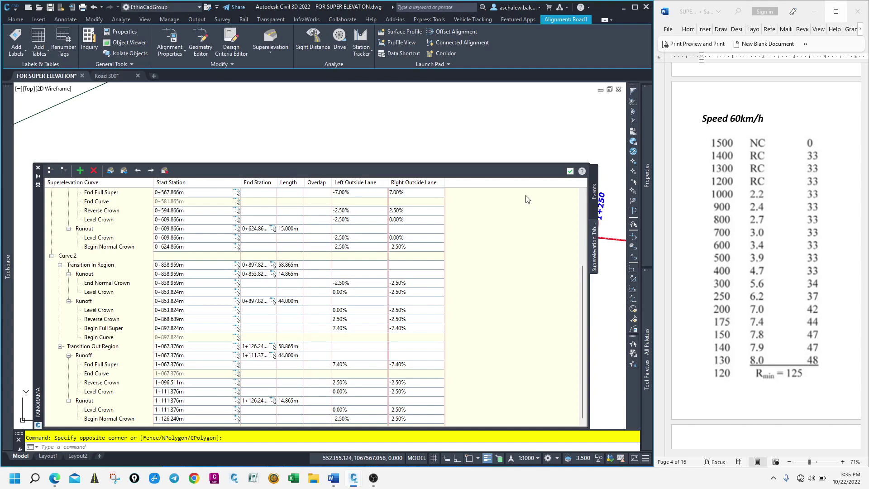
{"action": "scroll", "coordinate": [358, 275], "scroll_direction": "up", "scroll_amount": 2}
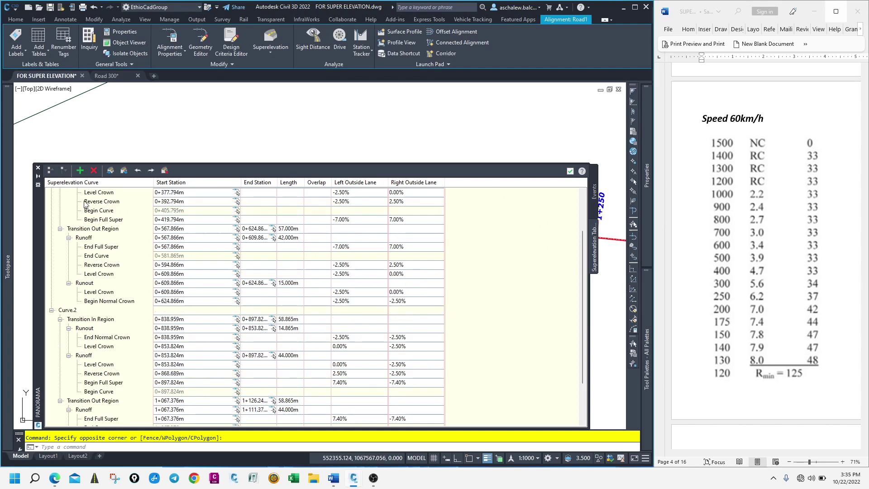
{"action": "scroll", "coordinate": [297, 254], "scroll_direction": "up", "scroll_amount": 1}
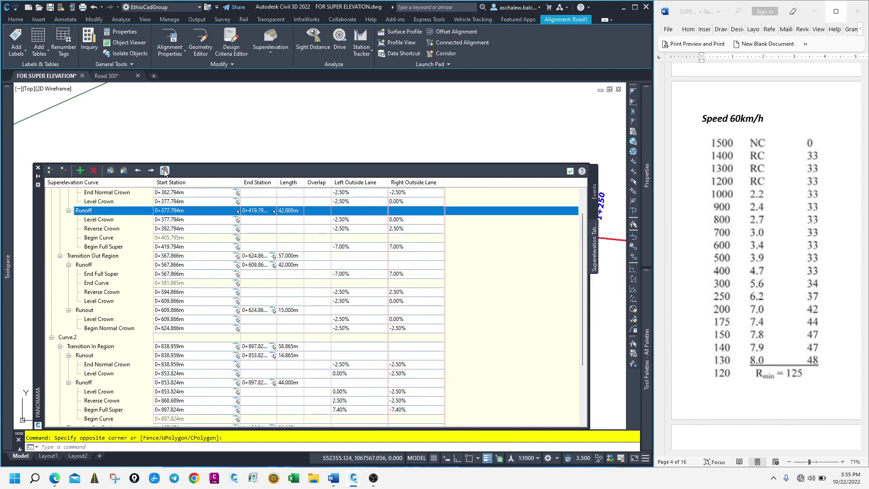
{"action": "scroll", "coordinate": [170, 190], "scroll_direction": "up", "scroll_amount": 1}
{"action": "key", "text": "Escape"}
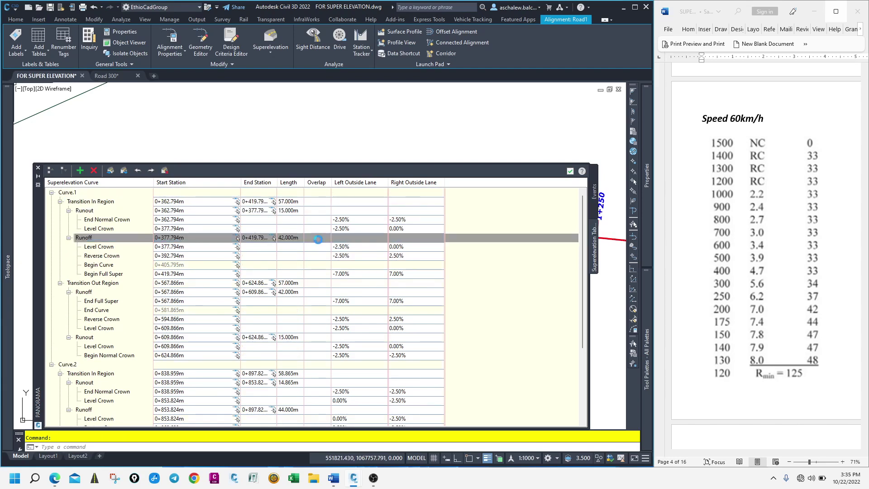
{"action": "scroll", "coordinate": [330, 249], "scroll_direction": "down", "scroll_amount": 3}
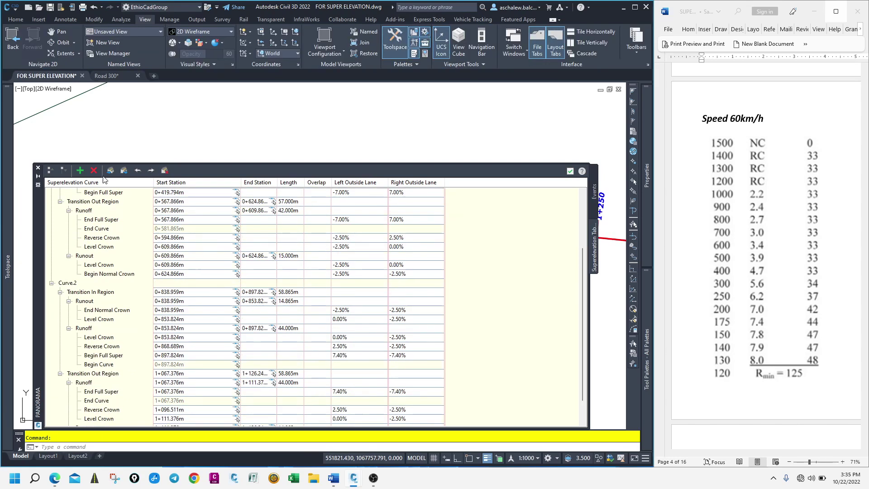
{"action": "left_click", "coordinate": [39, 170]}
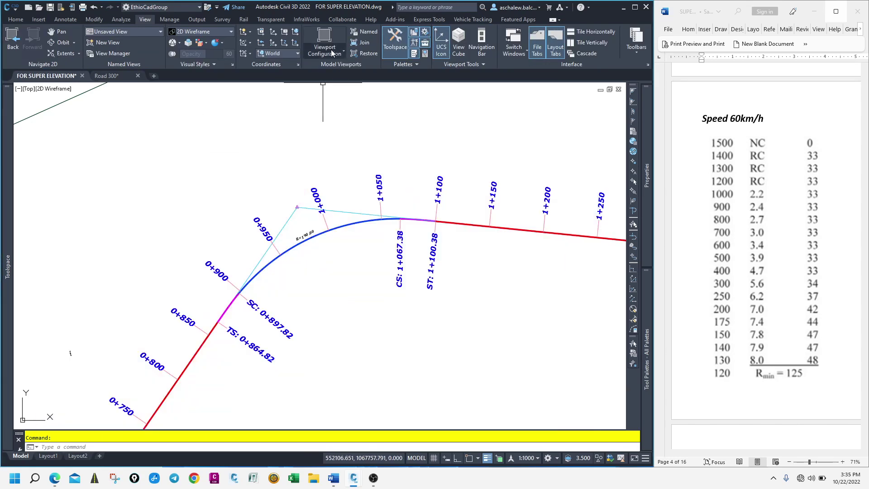
Step: Open Road1's superelevation tabular editor and review the four spiral-length warnings in the Event Viewer
{"action": "left_click", "coordinate": [472, 223]}
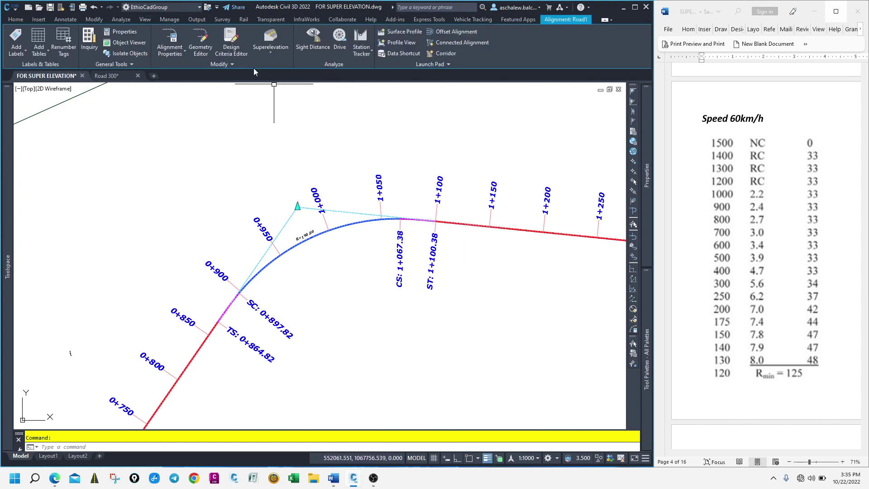
{"action": "left_click", "coordinate": [266, 50]}
{"action": "left_click", "coordinate": [290, 87]}
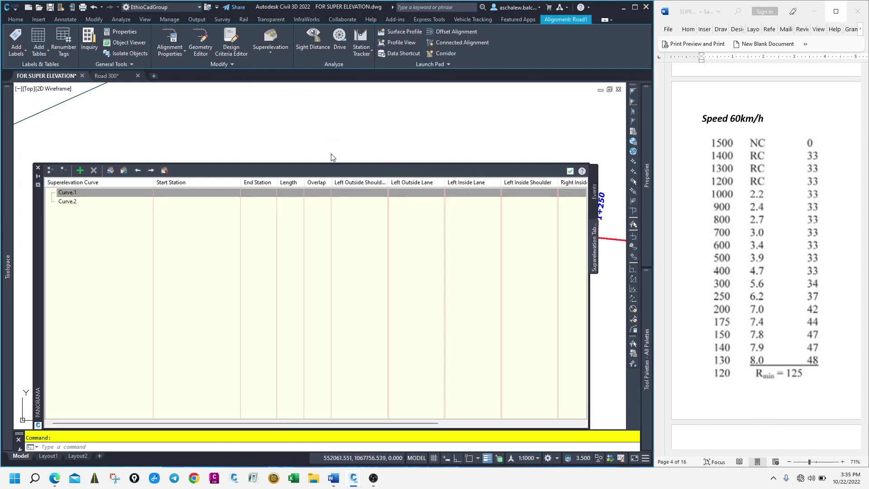
{"action": "left_click", "coordinate": [570, 171]}
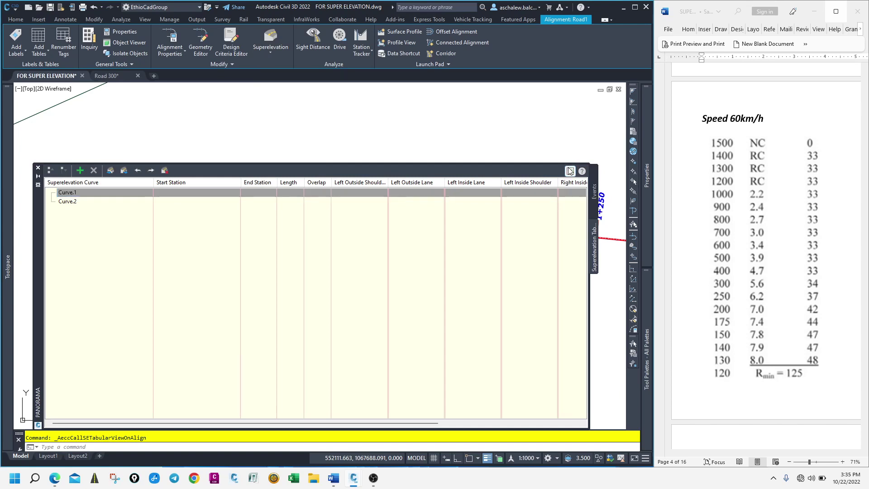
{"action": "left_click", "coordinate": [39, 176]}
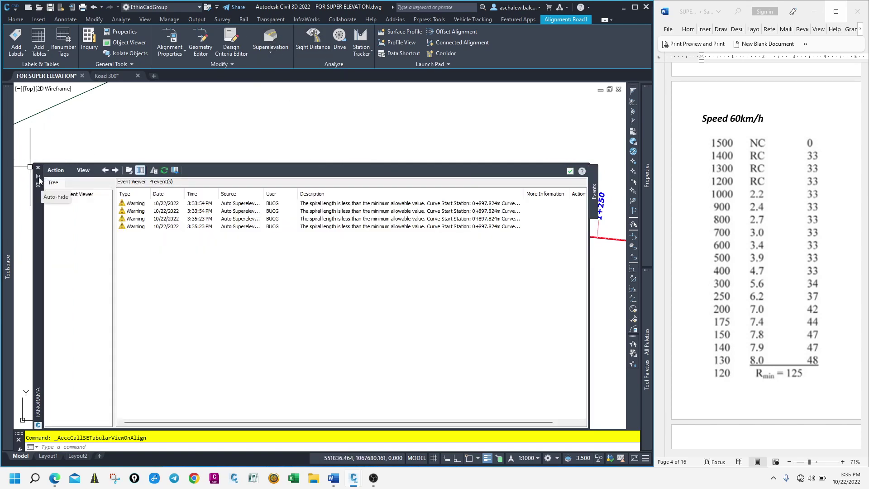
{"action": "left_click", "coordinate": [275, 50]}
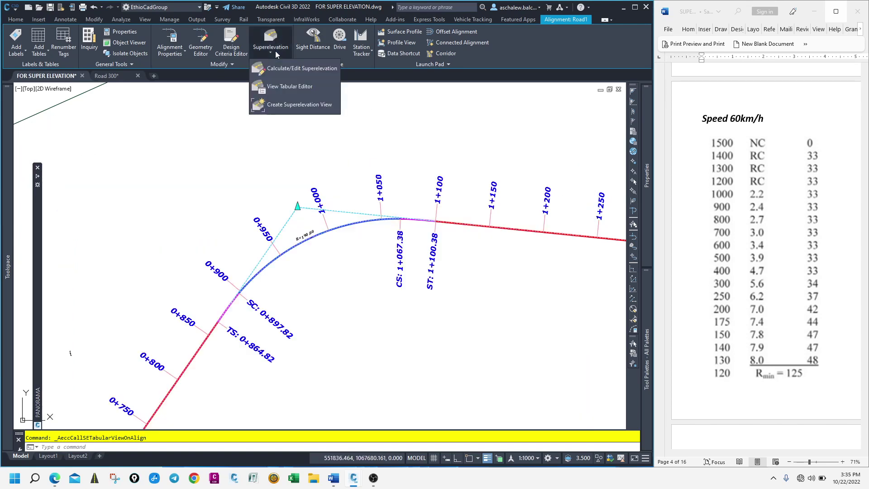
Step: Recalculate Road1's superelevation with ERA 2013 eMax 8% rates, accepting the wizard's remaining settings
{"action": "left_click", "coordinate": [279, 71]}
{"action": "left_click", "coordinate": [386, 222]}
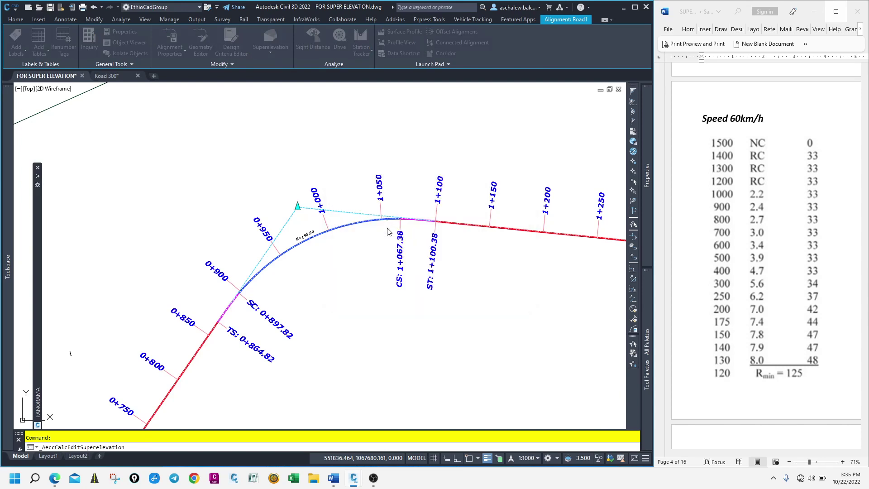
{"action": "left_click", "coordinate": [447, 334]}
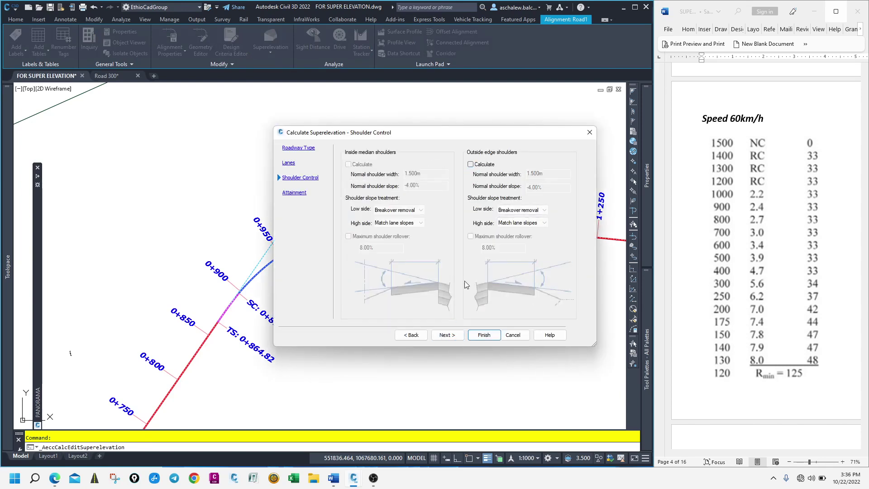
{"action": "left_click", "coordinate": [447, 335]}
{"action": "left_click", "coordinate": [483, 334]}
{"action": "scroll", "coordinate": [398, 212], "scroll_direction": "up", "scroll_amount": 6}
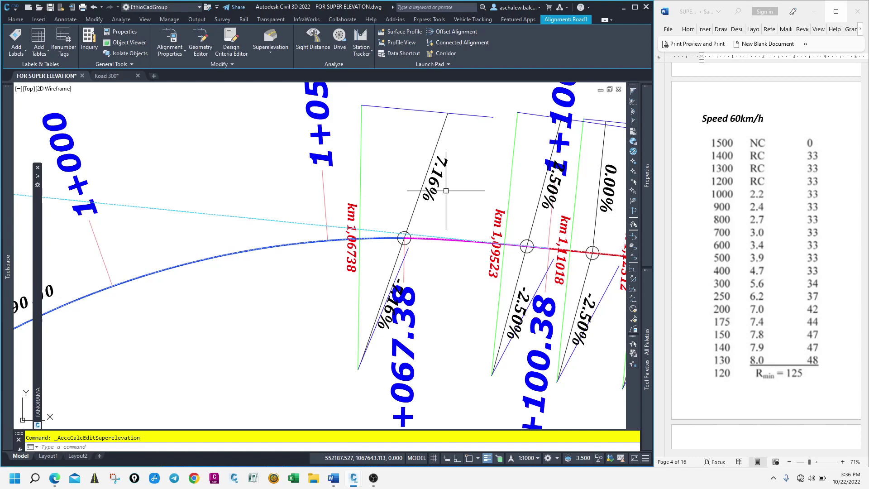
Step: Zoom across both curves to check the superelevation labels, then expand the Superelevation Tabular Editor
{"action": "scroll", "coordinate": [446, 191], "scroll_direction": "down", "scroll_amount": 5}
{"action": "scroll", "coordinate": [188, 234], "scroll_direction": "up", "scroll_amount": 6}
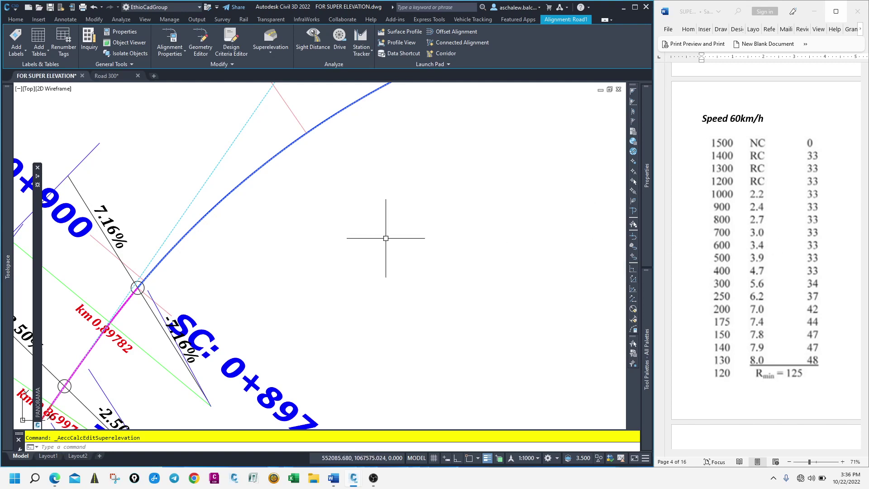
{"action": "scroll", "coordinate": [386, 237], "scroll_direction": "down", "scroll_amount": 6}
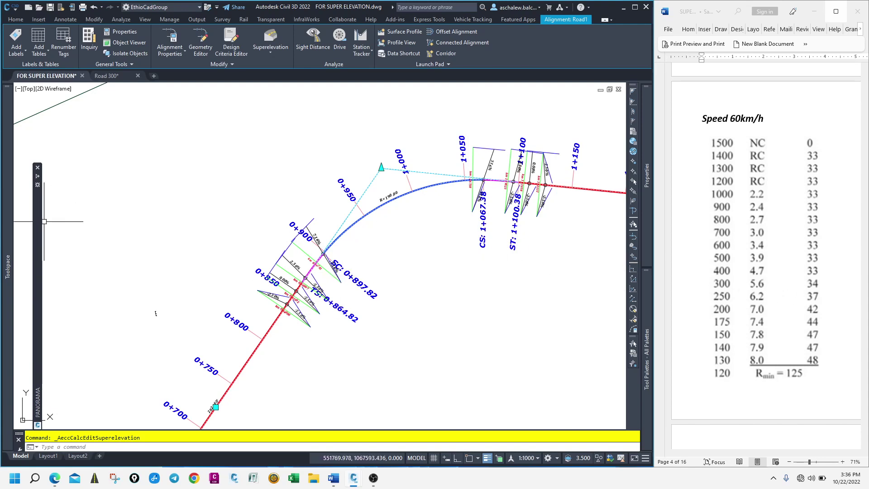
{"action": "mouse_move", "coordinate": [42, 221]}
{"action": "scroll", "coordinate": [73, 249], "scroll_direction": "down", "scroll_amount": 4}
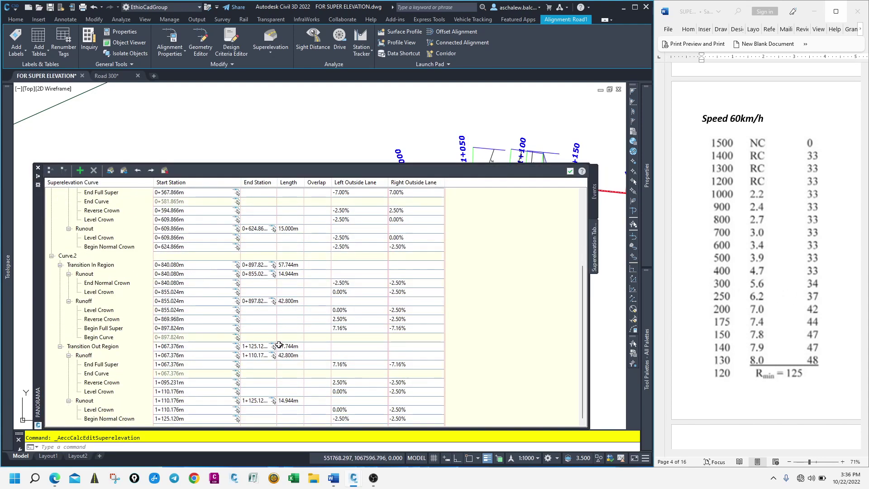
Step: Check a Runoff length cell, close the Superelevation Tabular Editor, and maximize Civil 3D
{"action": "double_click", "coordinate": [294, 356]}
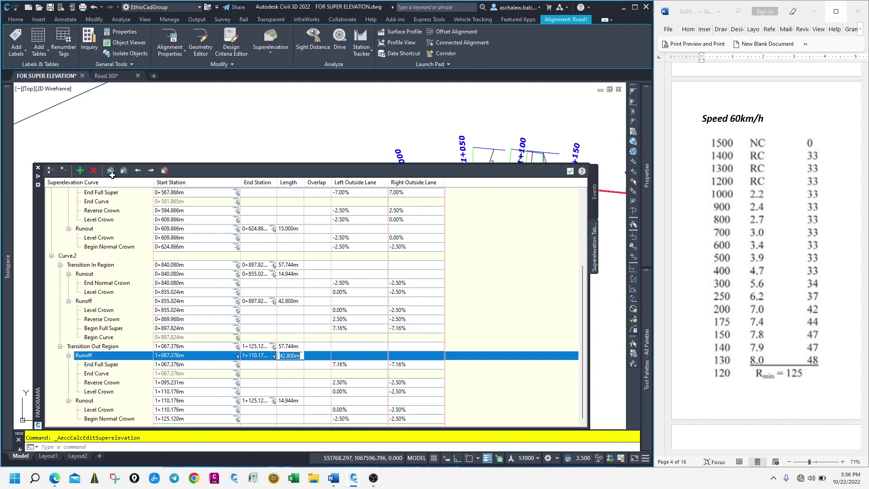
{"action": "left_click", "coordinate": [36, 169]}
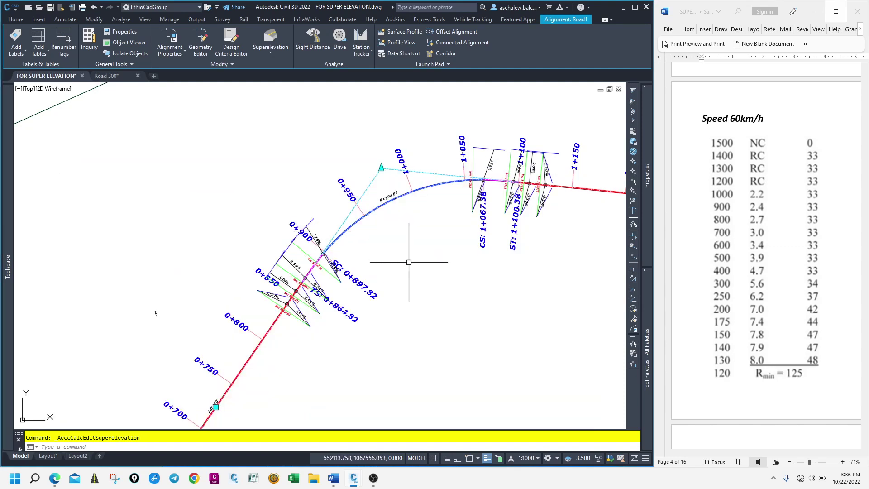
{"action": "left_click", "coordinate": [634, 7]}
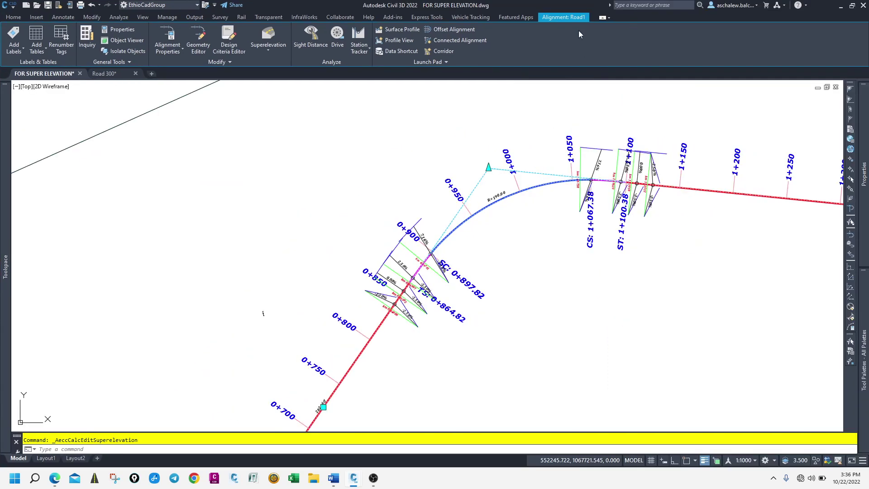
Step: Switch to the Road 300 drawing, zoom into the plan, and bring up the design standards PDF
{"action": "left_click", "coordinate": [103, 73]}
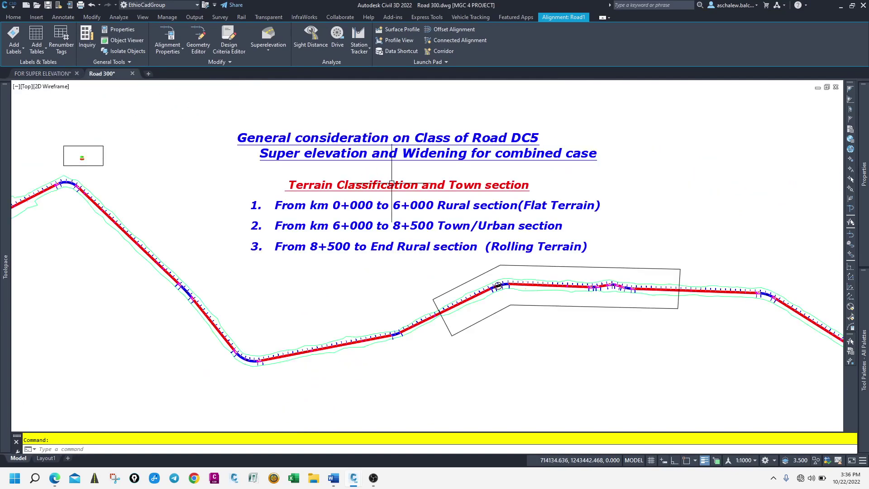
{"action": "scroll", "coordinate": [516, 234], "scroll_direction": "up", "scroll_amount": 4}
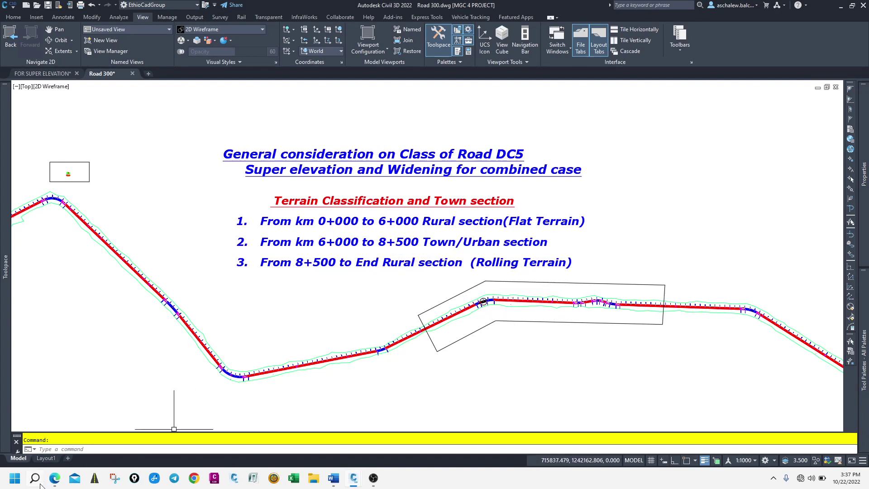
{"action": "mouse_move", "coordinate": [55, 479]}
{"action": "left_click", "coordinate": [85, 462]}
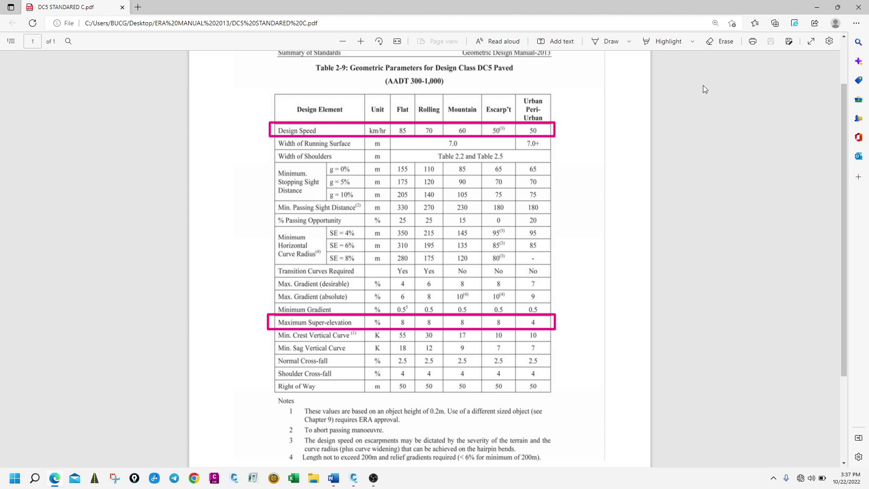
Step: Return to the Civil 3D Road 300 drawing and select the road alignment near 2+000
{"action": "left_click", "coordinate": [813, 8]}
{"action": "scroll", "coordinate": [550, 149], "scroll_direction": "down", "scroll_amount": 4}
{"action": "scroll", "coordinate": [368, 236], "scroll_direction": "up", "scroll_amount": 6}
{"action": "scroll", "coordinate": [302, 218], "scroll_direction": "up", "scroll_amount": 5}
{"action": "left_click", "coordinate": [354, 227]}
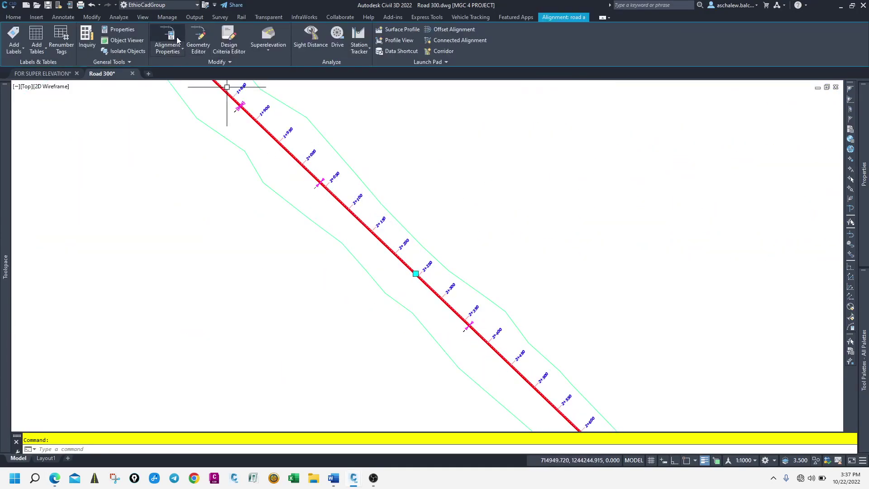
Step: Add three design speed rows in Alignment Properties starting at 0+000, 6+000 and 8+500
{"action": "left_click", "coordinate": [177, 41]}
{"action": "left_click", "coordinate": [152, 138]}
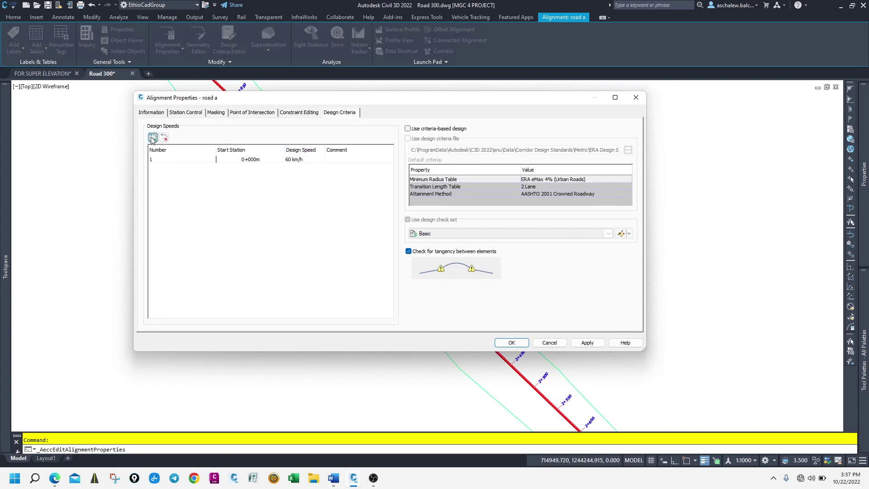
{"action": "left_click", "coordinate": [153, 138]}
{"action": "left_click", "coordinate": [153, 139]}
{"action": "left_click", "coordinate": [257, 174]}
{"action": "left_click", "coordinate": [256, 173]}
{"action": "type", "text": "8+500"}
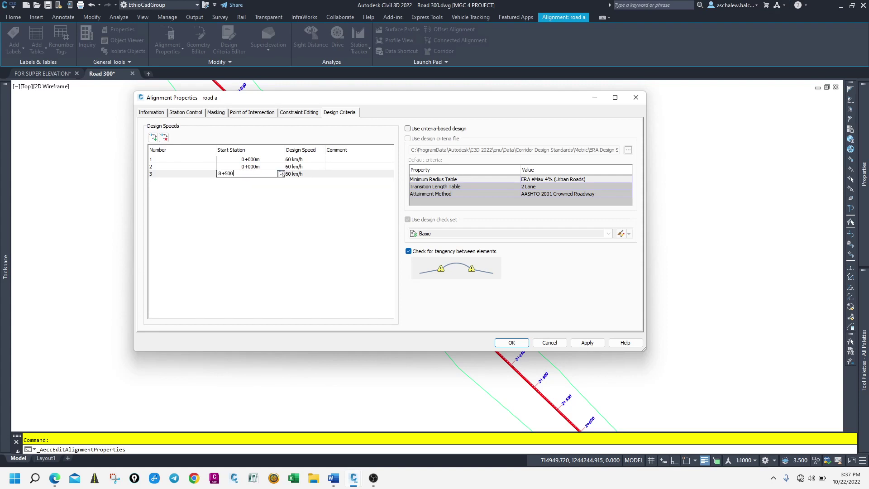
{"action": "key", "text": "Return"}
{"action": "left_click", "coordinate": [259, 167]}
{"action": "left_click", "coordinate": [259, 166]}
{"action": "type", "text": "6"}
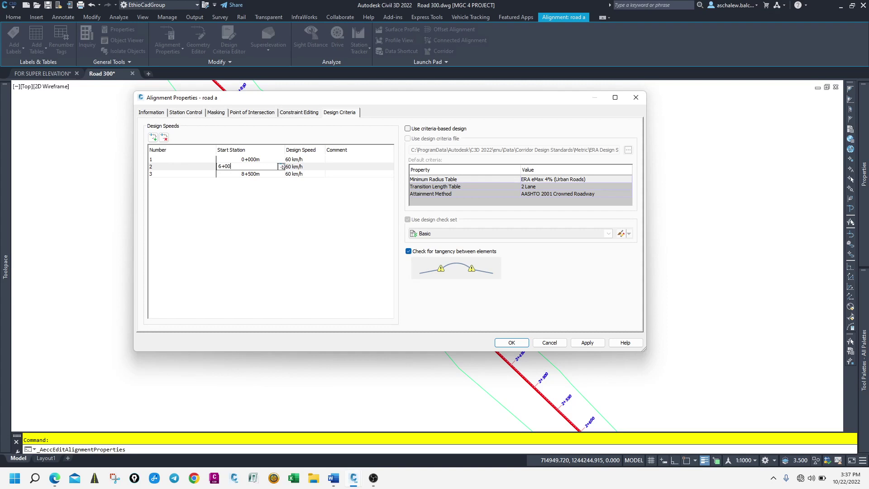
{"action": "type", "text": "+000"}
{"action": "key", "text": "Return"}
Step: Enter the comments flat, urban and rolling for the three design speed rows
{"action": "left_click", "coordinate": [346, 176]}
{"action": "left_click", "coordinate": [347, 175]}
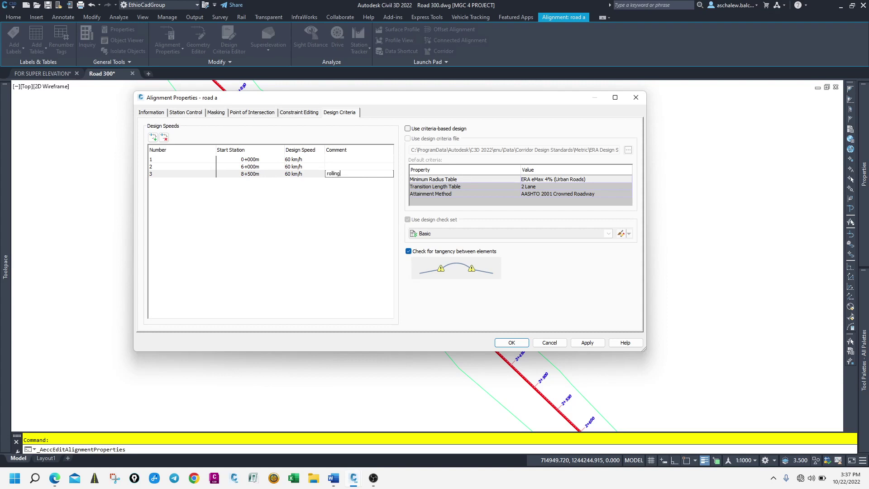
{"action": "key", "text": "Return"}
{"action": "left_click", "coordinate": [335, 167]}
{"action": "left_click", "coordinate": [335, 167]}
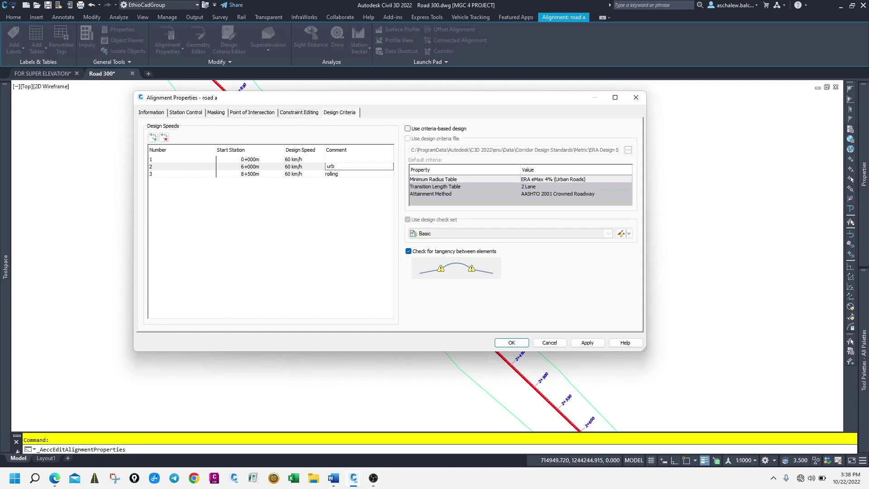
{"action": "left_click_drag", "start_coordinate": [340, 170], "coordinate": [312, 168]}
{"action": "type", "text": "u"}
{"action": "left_click", "coordinate": [341, 160]}
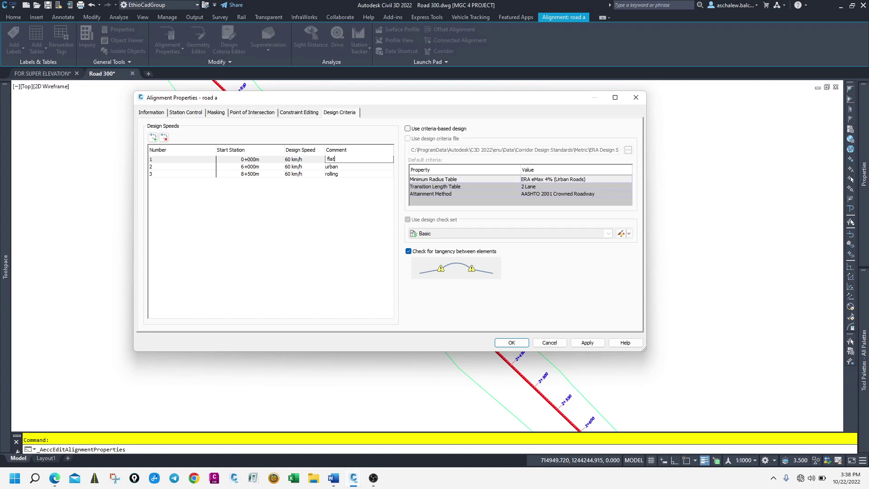
Step: Set the design speeds to 85, 50 and 70 km/h and turn on criteria-based design
{"action": "left_click", "coordinate": [289, 160]}
{"action": "type", "text": "85"}
{"action": "left_click", "coordinate": [292, 167]}
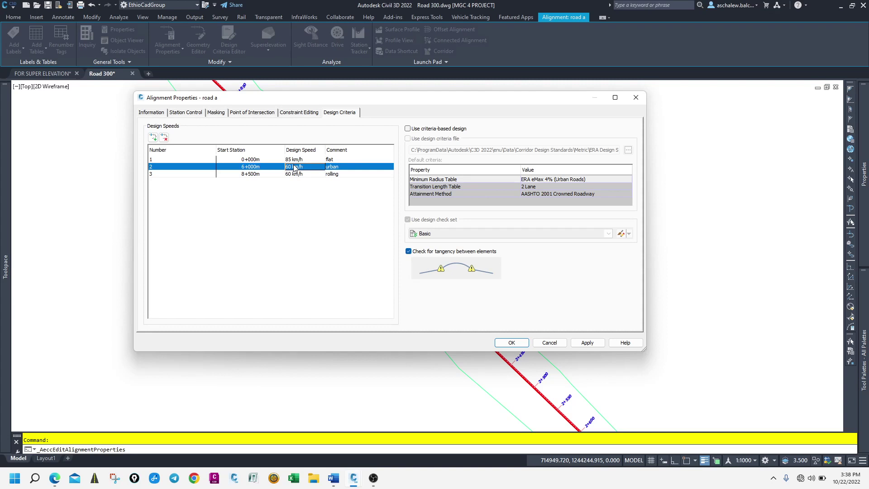
{"action": "type", "text": "50"}
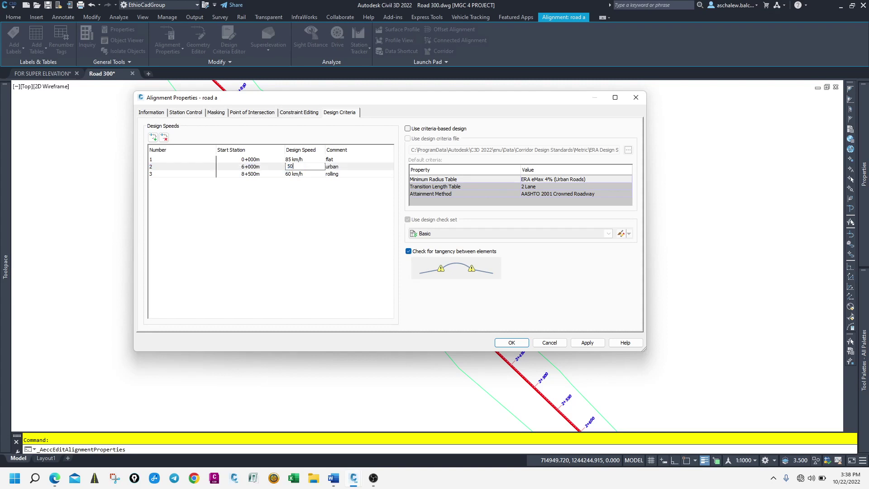
{"action": "left_click", "coordinate": [295, 174]}
{"action": "left_click", "coordinate": [301, 174]}
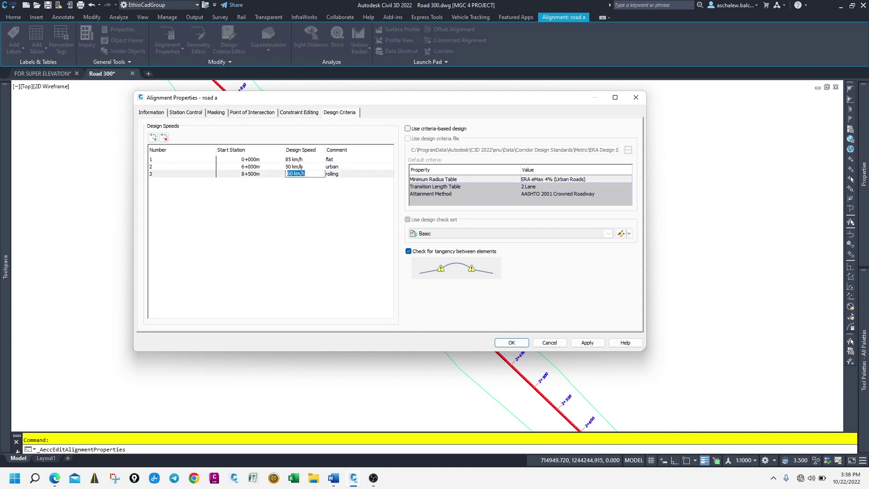
{"action": "type", "text": "70"}
{"action": "key", "text": "Return"}
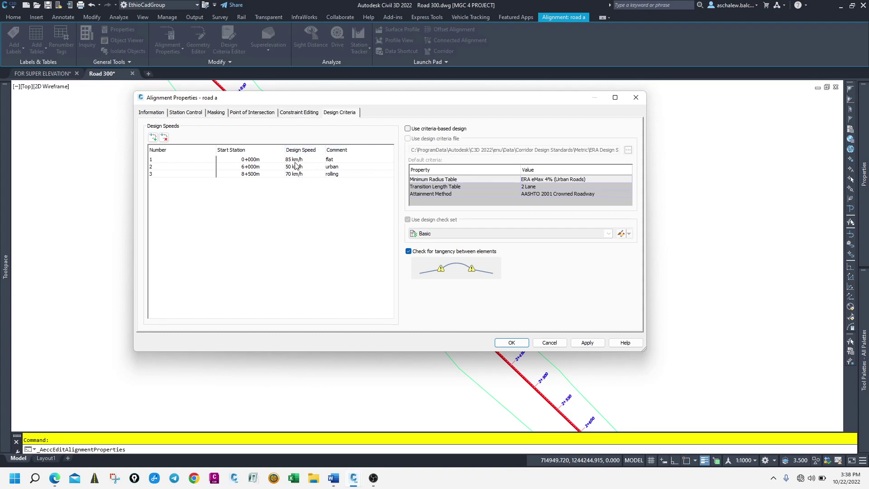
{"action": "left_click", "coordinate": [445, 129]}
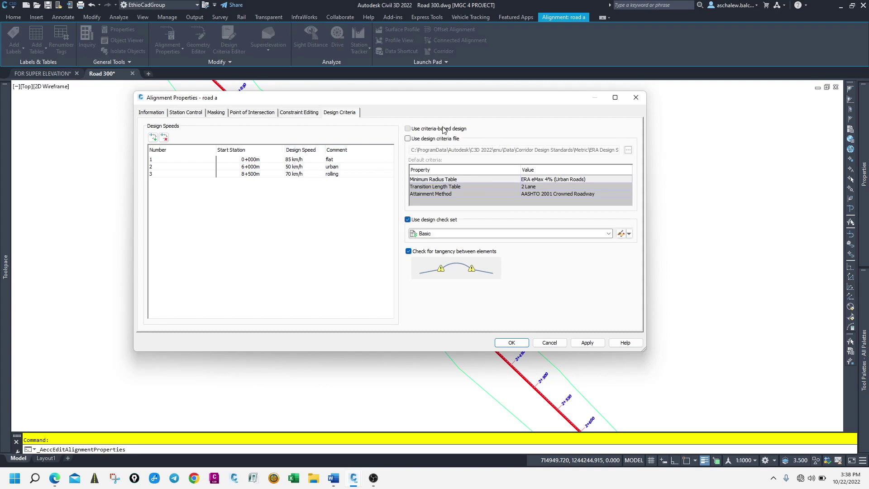
Step: Enable the ERA Design Standards A criteria file and pick the ERA 2013 eMax 8% radius table
{"action": "left_click", "coordinate": [436, 138]}
{"action": "left_click", "coordinate": [628, 150]}
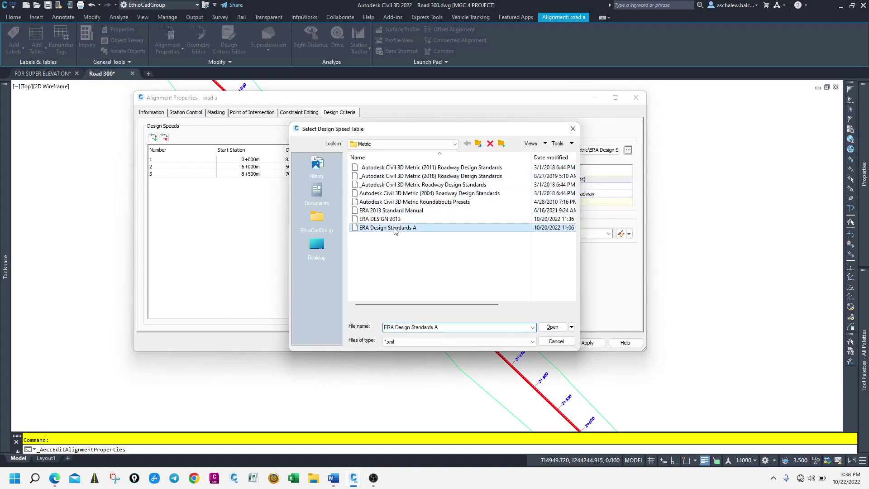
{"action": "left_click", "coordinate": [553, 328]}
{"action": "left_click", "coordinate": [561, 180]}
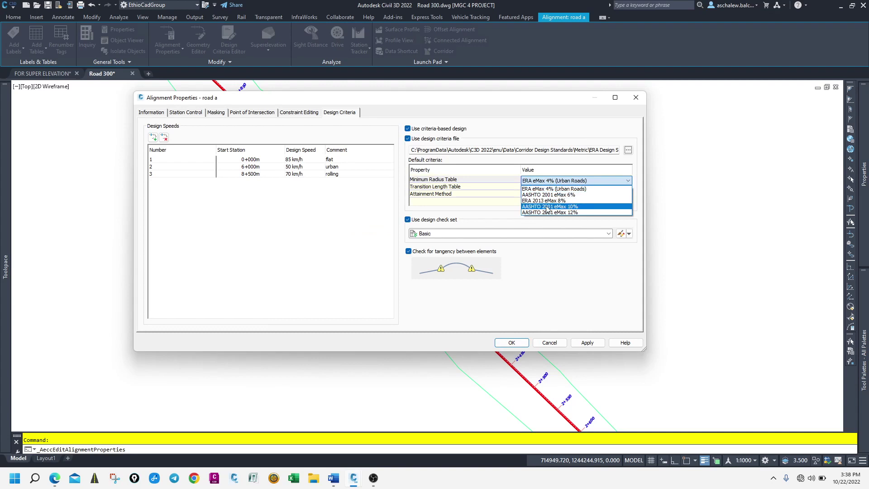
{"action": "left_click", "coordinate": [555, 202]}
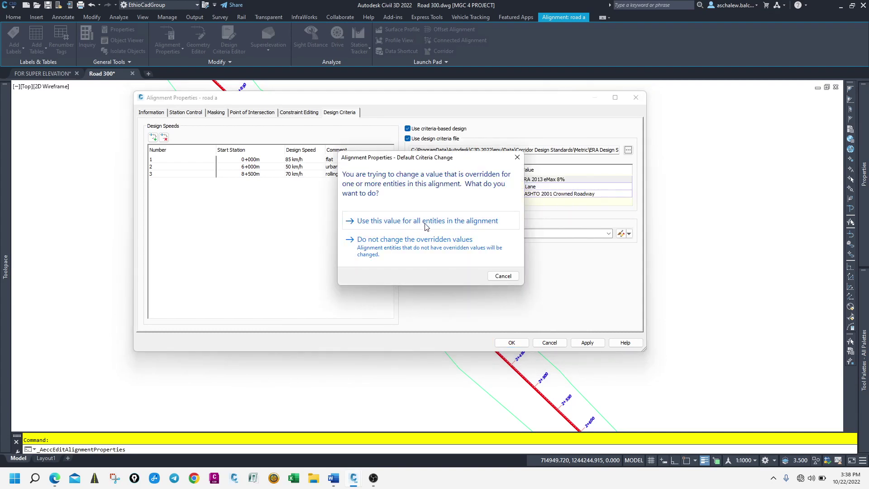
{"action": "left_click", "coordinate": [502, 276]}
Step: Reload ERA Design Standards A, apply ERA 2013 eMax 8% to all entities, and close properties
{"action": "left_click", "coordinate": [628, 150]}
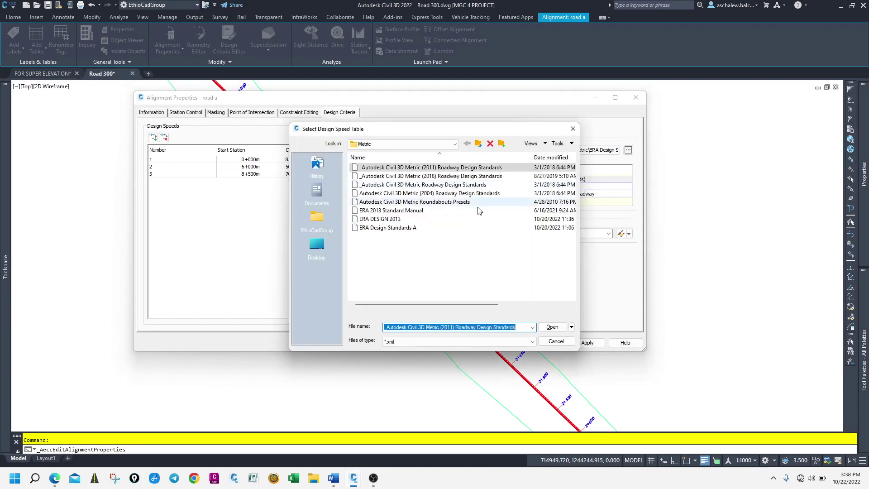
{"action": "left_click", "coordinate": [387, 229]}
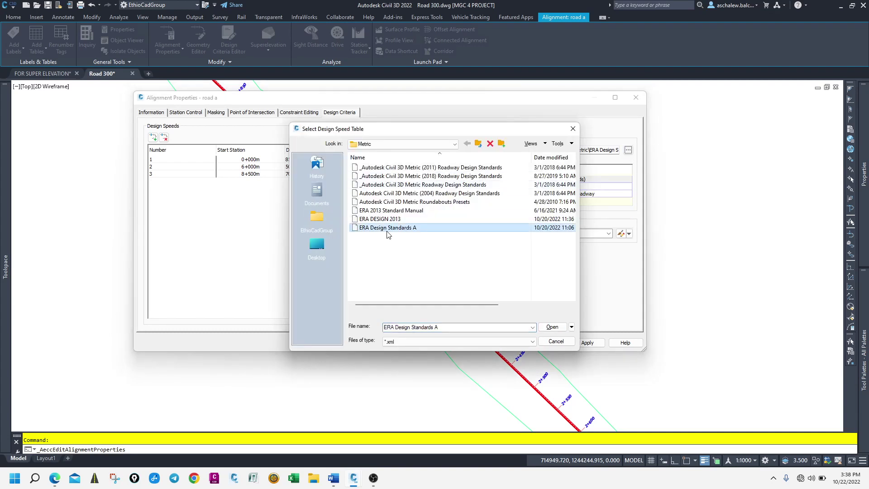
{"action": "left_click", "coordinate": [552, 328]}
{"action": "left_click", "coordinate": [556, 179]}
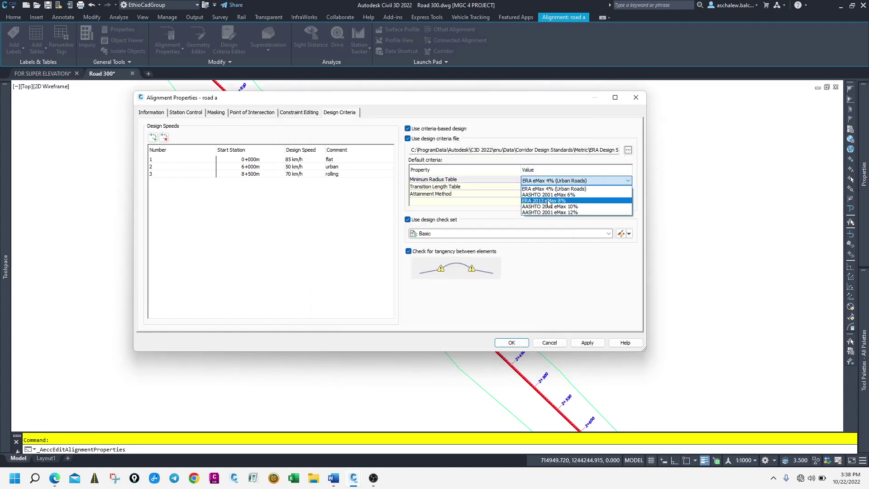
{"action": "left_click", "coordinate": [550, 204]}
{"action": "left_click", "coordinate": [393, 221]}
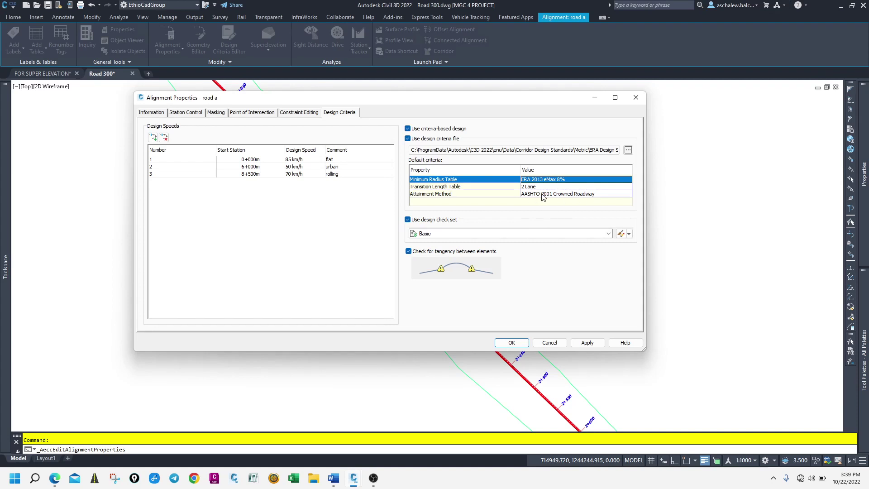
{"action": "left_click", "coordinate": [588, 344]}
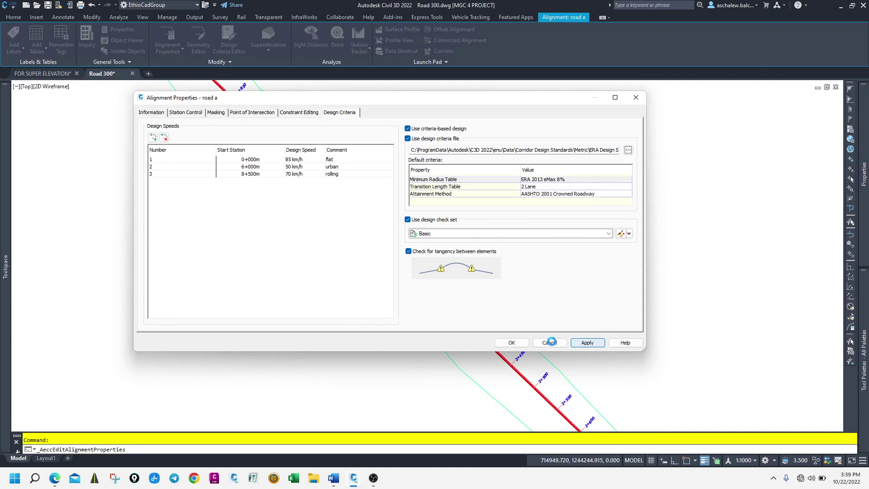
{"action": "left_click", "coordinate": [511, 342]}
{"action": "scroll", "coordinate": [465, 234], "scroll_direction": "down", "scroll_amount": 10}
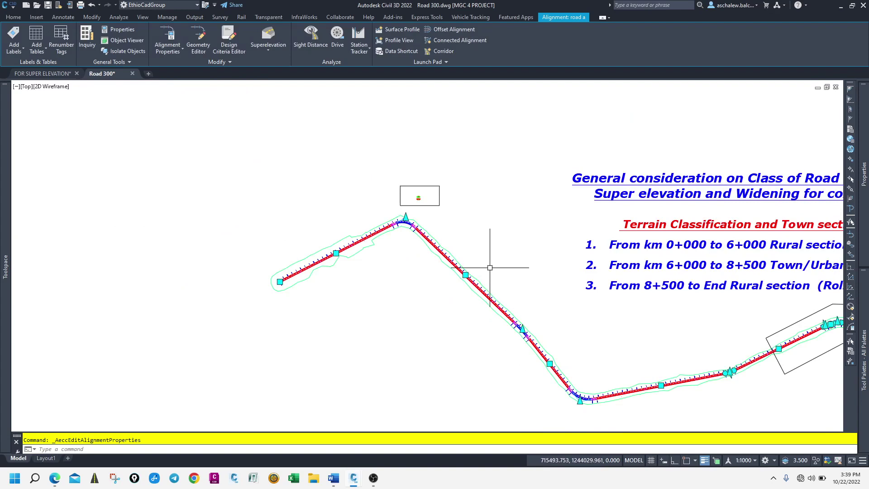
Step: Clear the current selection, pick the road a alignment, and open the Superelevation dropdown
{"action": "scroll", "coordinate": [550, 330], "scroll_direction": "up", "scroll_amount": 2}
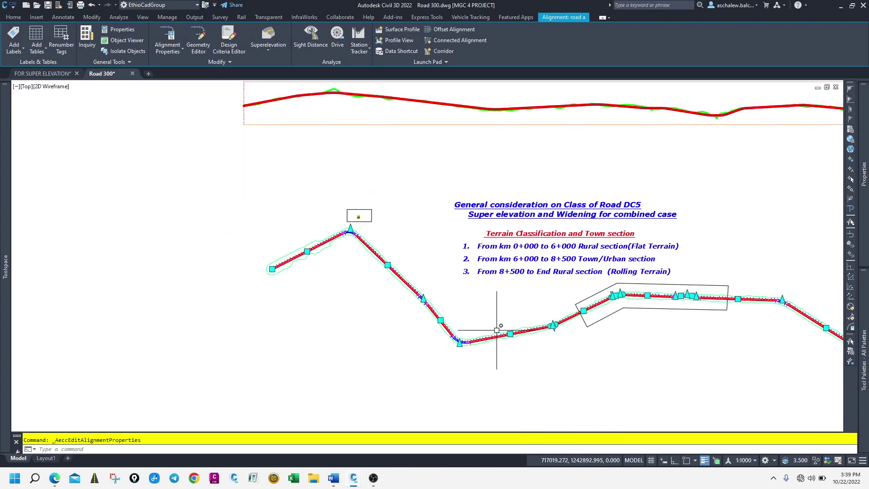
{"action": "scroll", "coordinate": [351, 312], "scroll_direction": "down", "scroll_amount": 3}
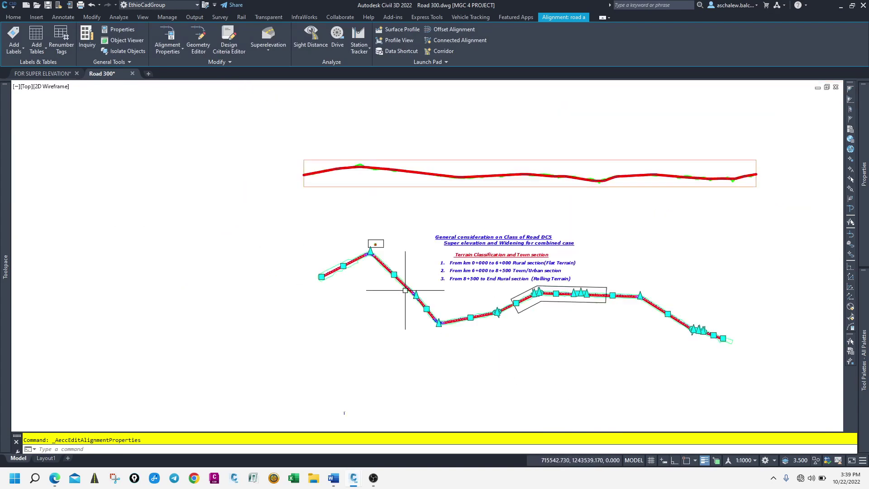
{"action": "scroll", "coordinate": [486, 307], "scroll_direction": "up", "scroll_amount": 5}
{"action": "scroll", "coordinate": [486, 306], "scroll_direction": "up", "scroll_amount": 8}
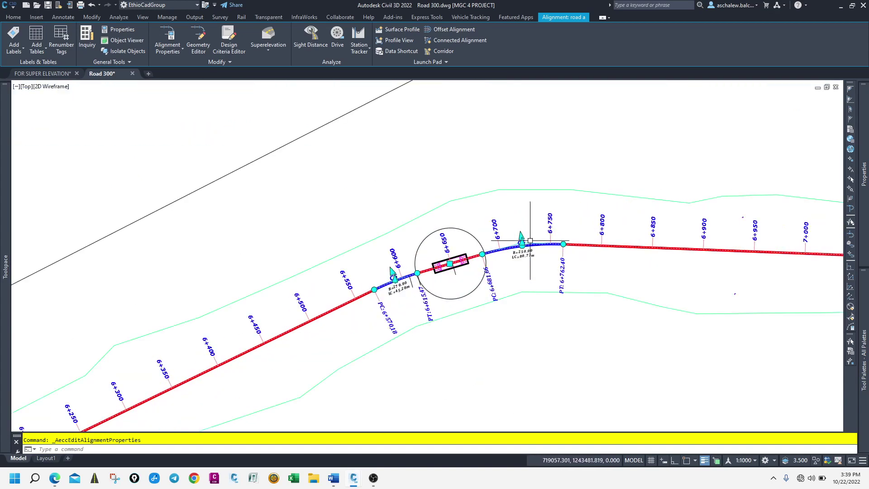
{"action": "scroll", "coordinate": [435, 217], "scroll_direction": "down", "scroll_amount": 2}
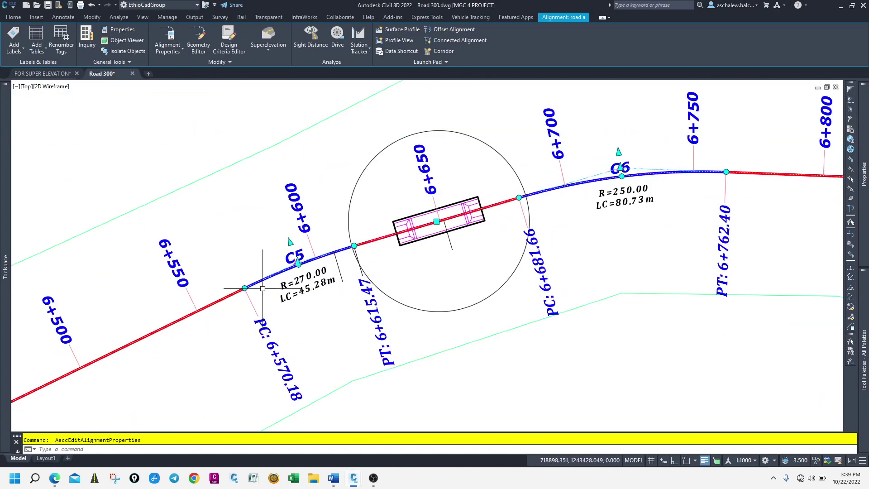
{"action": "scroll", "coordinate": [387, 246], "scroll_direction": "down", "scroll_amount": 5}
{"action": "scroll", "coordinate": [549, 271], "scroll_direction": "up", "scroll_amount": 6}
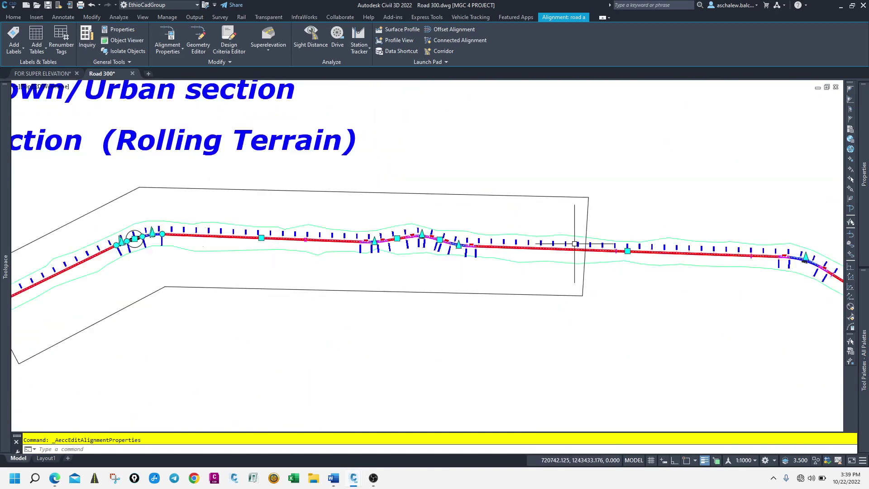
{"action": "scroll", "coordinate": [477, 271], "scroll_direction": "down", "scroll_amount": 6}
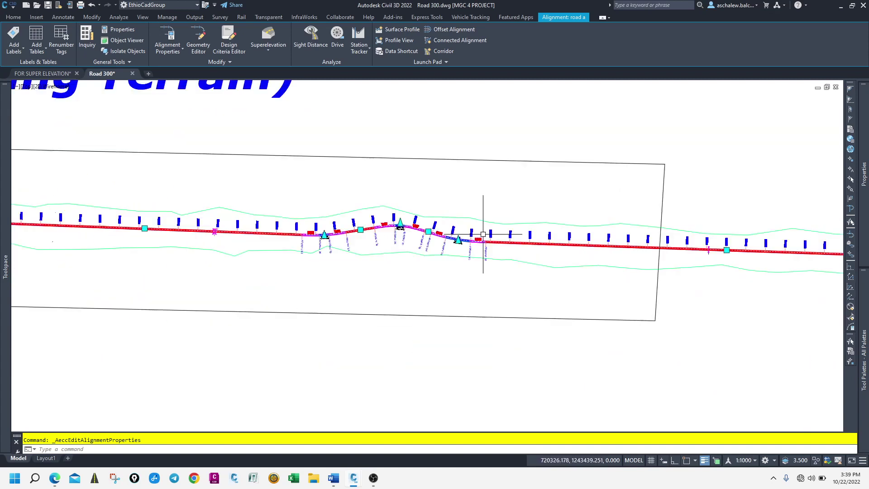
{"action": "key", "text": "Escape"}
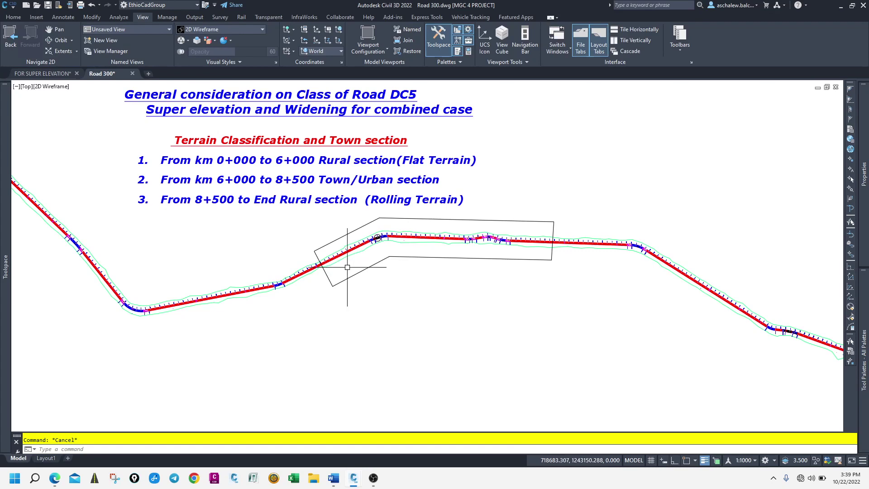
{"action": "scroll", "coordinate": [304, 270], "scroll_direction": "up", "scroll_amount": 4}
{"action": "left_click", "coordinate": [304, 268]}
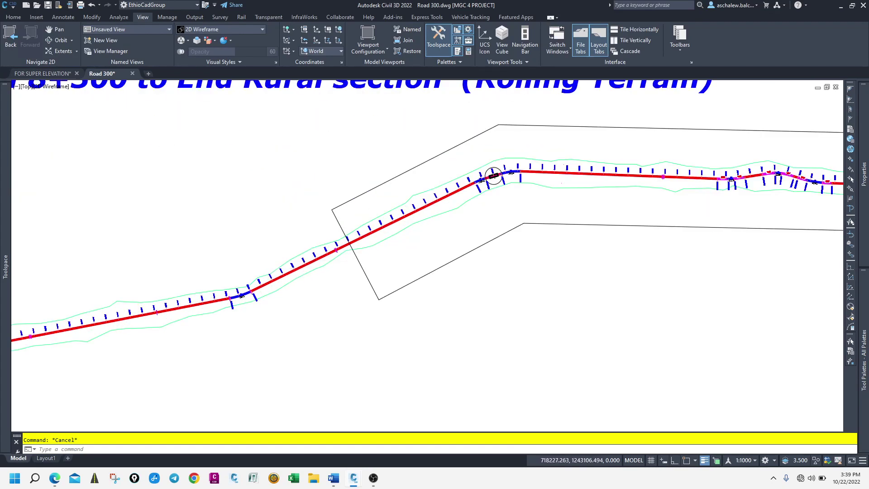
{"action": "left_click", "coordinate": [276, 51]}
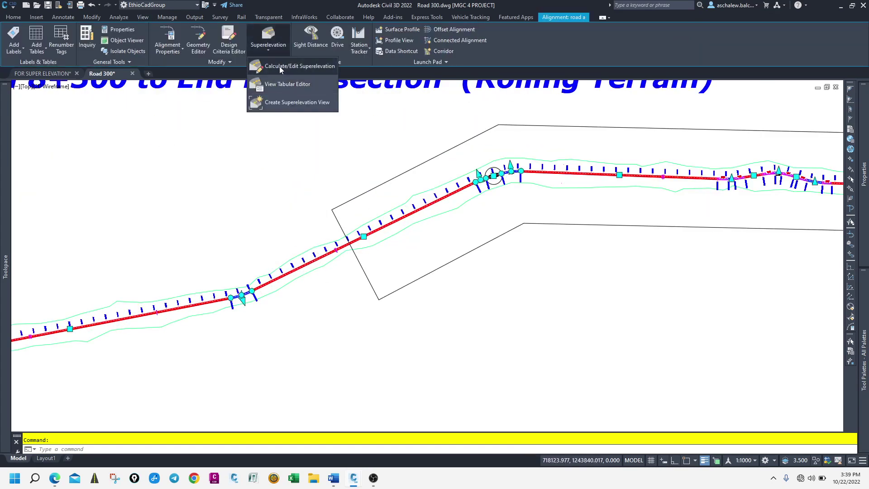
Step: Calculate superelevation now with default lanes, outside shoulder calculation off, and default attainment settings
{"action": "left_click", "coordinate": [279, 66]}
{"action": "left_click", "coordinate": [407, 221]}
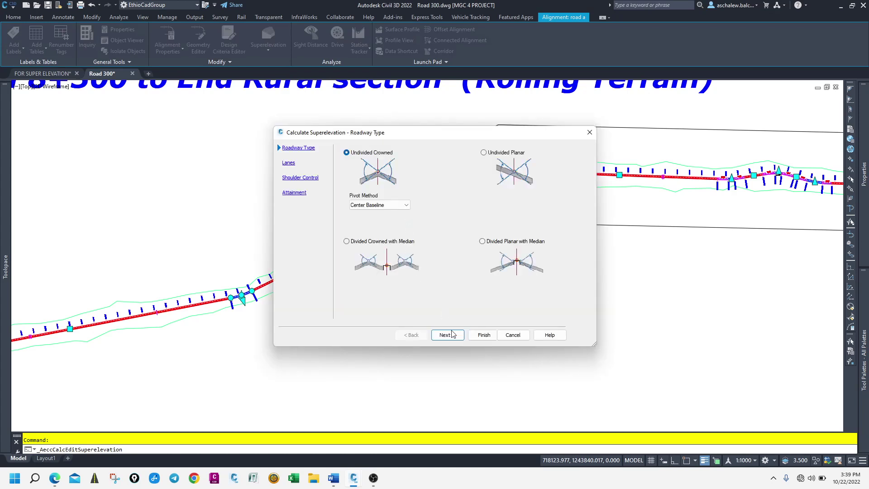
{"action": "left_click", "coordinate": [445, 335]}
{"action": "left_click", "coordinate": [446, 335]}
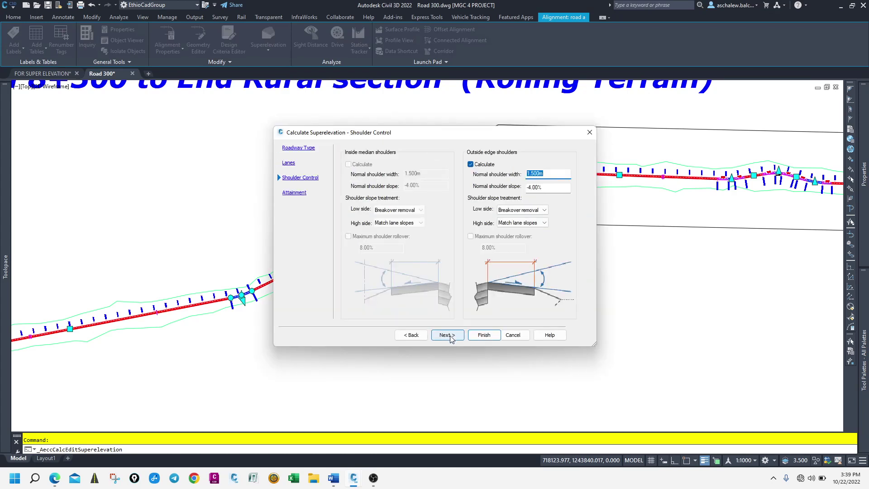
{"action": "left_click", "coordinate": [481, 169]}
{"action": "left_click", "coordinate": [448, 339]}
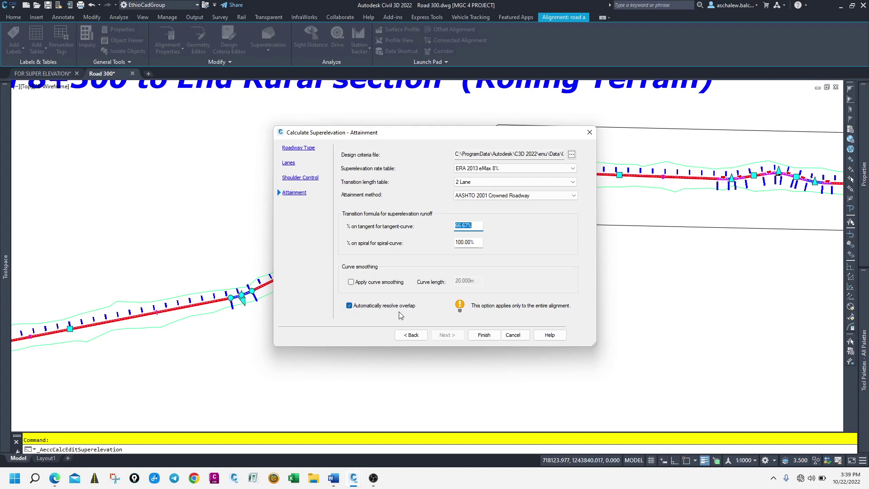
{"action": "left_click", "coordinate": [491, 339]}
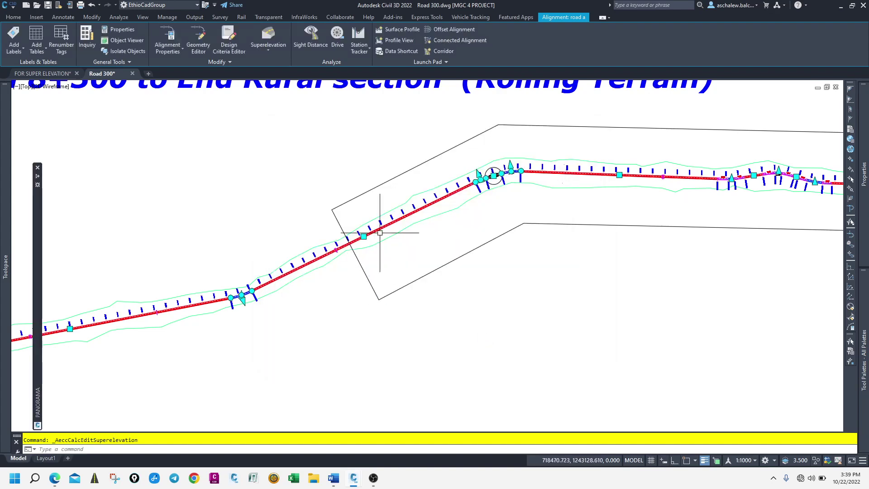
Step: Regenerate the drawing with RE to refresh the superelevation display
{"action": "scroll", "coordinate": [379, 233], "scroll_direction": "down", "scroll_amount": 5}
{"action": "scroll", "coordinate": [566, 388], "scroll_direction": "up", "scroll_amount": 10}
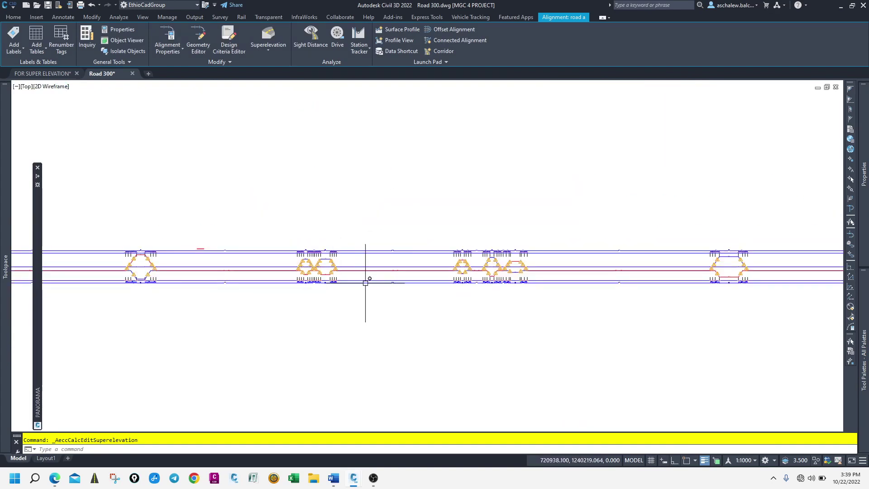
{"action": "scroll", "coordinate": [479, 281], "scroll_direction": "up", "scroll_amount": 6}
{"action": "key", "text": "Escape"}
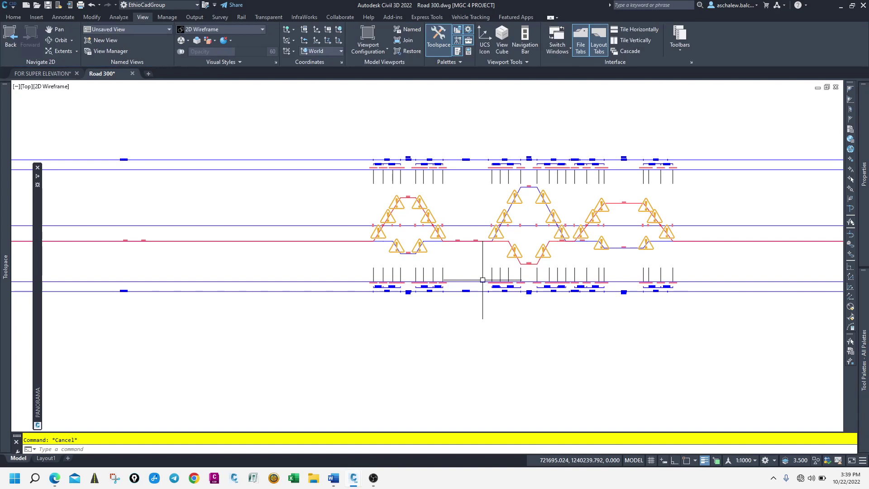
{"action": "type", "text": "re"}
{"action": "key", "text": "Return"}
Step: Reselect road a near the 6+600 curve and open its Superelevation options
{"action": "scroll", "coordinate": [474, 229], "scroll_direction": "down", "scroll_amount": 6}
{"action": "scroll", "coordinate": [582, 219], "scroll_direction": "down", "scroll_amount": 5}
{"action": "scroll", "coordinate": [519, 223], "scroll_direction": "up", "scroll_amount": 5}
{"action": "scroll", "coordinate": [397, 244], "scroll_direction": "down", "scroll_amount": 5}
{"action": "scroll", "coordinate": [393, 190], "scroll_direction": "up", "scroll_amount": 10}
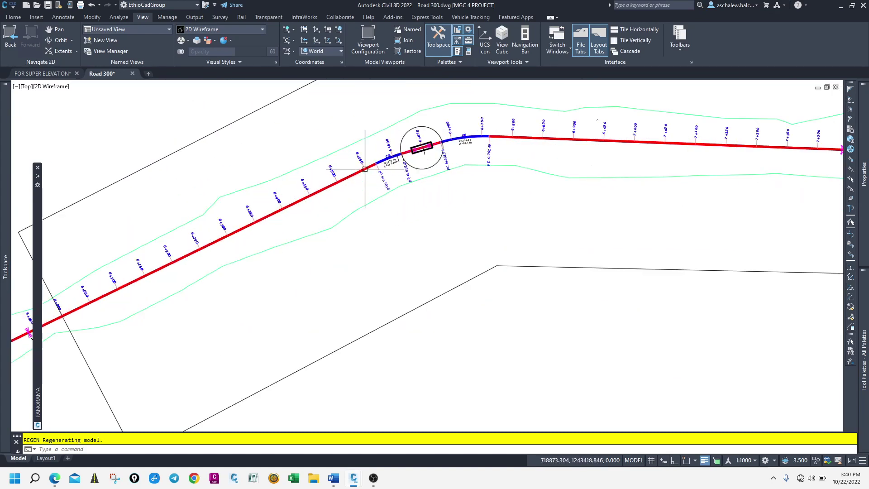
{"action": "scroll", "coordinate": [358, 181], "scroll_direction": "up", "scroll_amount": 4}
{"action": "left_click", "coordinate": [355, 184]}
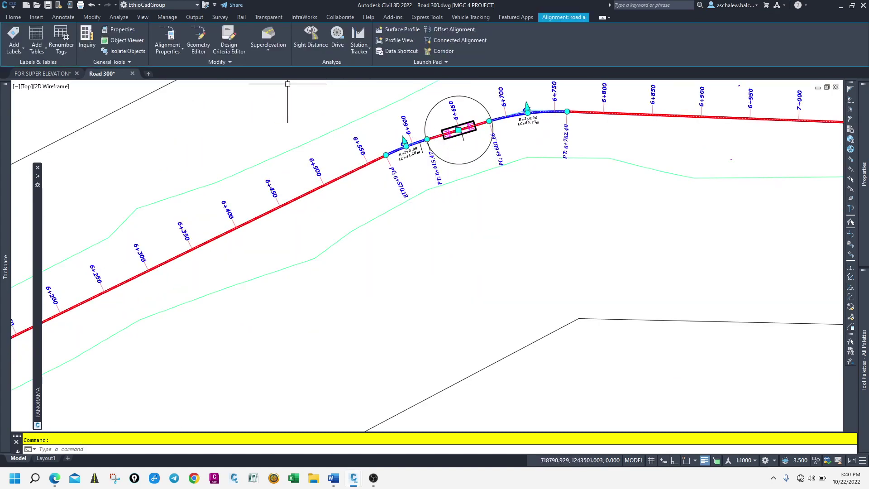
{"action": "left_click", "coordinate": [266, 50]}
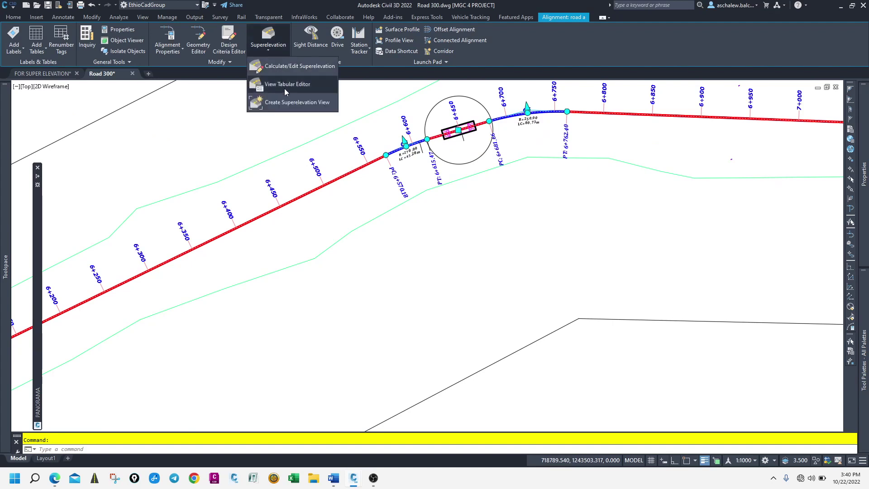
Step: Open the Superelevation Curve Manager and choose Curves 5 through 9 for recalculation
{"action": "left_click", "coordinate": [286, 66]}
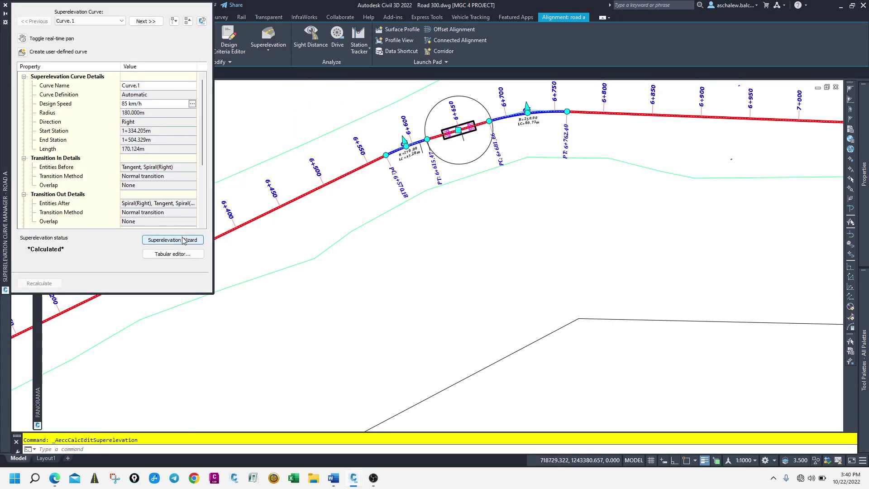
{"action": "left_click", "coordinate": [182, 240]}
{"action": "left_click", "coordinate": [402, 193]}
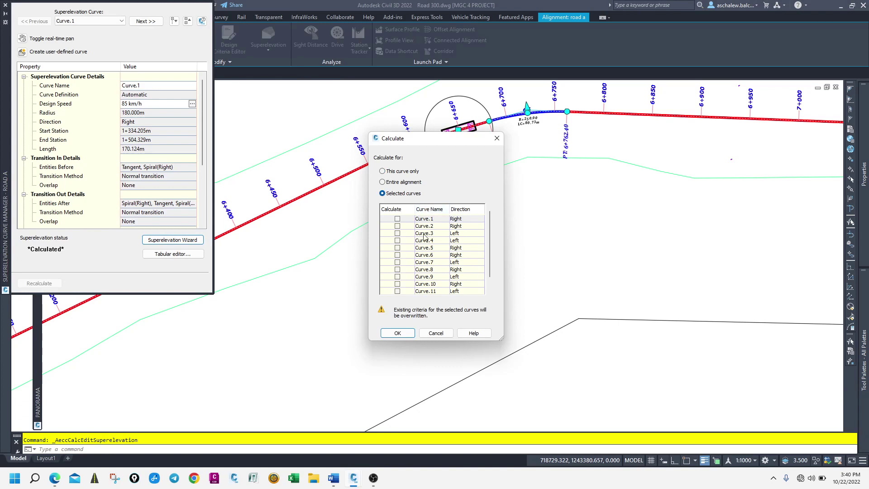
{"action": "left_click", "coordinate": [398, 248]}
{"action": "left_click", "coordinate": [397, 255]}
{"action": "left_click", "coordinate": [398, 263]}
{"action": "left_click", "coordinate": [397, 270]}
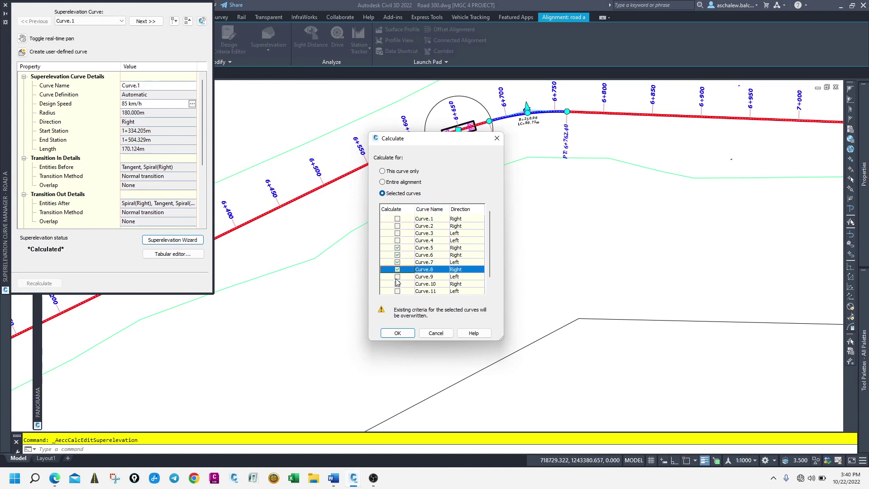
{"action": "left_click", "coordinate": [398, 277]}
{"action": "left_click", "coordinate": [397, 334]}
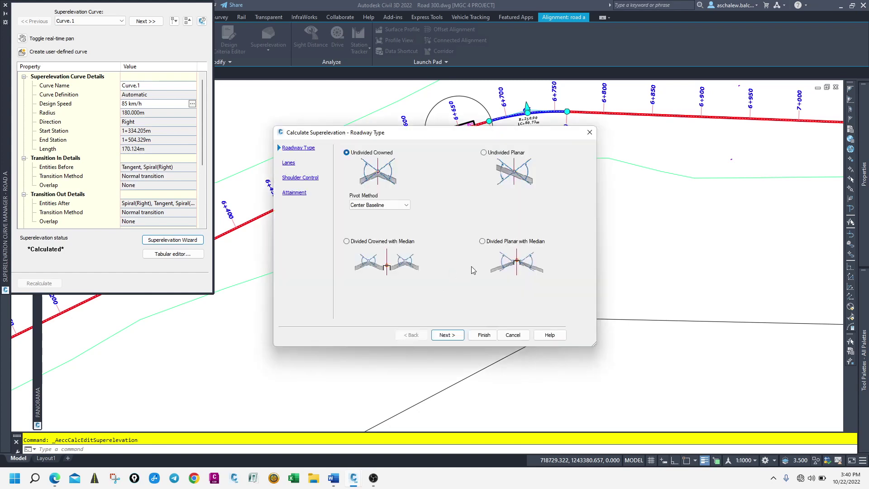
Step: Step through lanes and shoulders, then finish with the ERA eMax 4% (Urban Roads) rate table
{"action": "left_click", "coordinate": [443, 338]}
{"action": "left_click", "coordinate": [442, 337]}
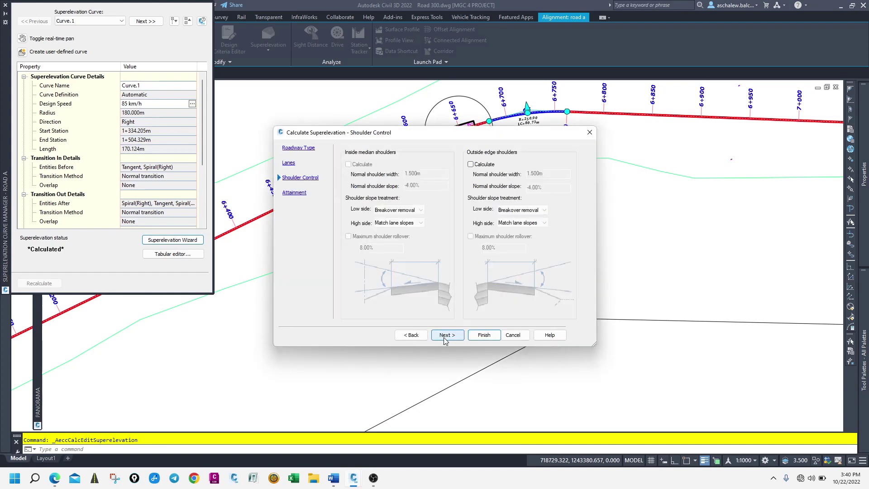
{"action": "left_click", "coordinate": [421, 337]}
{"action": "double_click", "coordinate": [489, 221]}
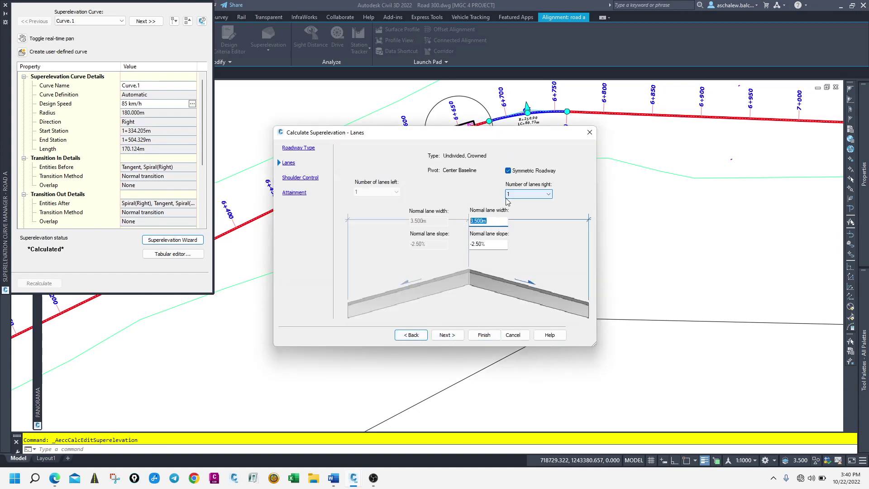
{"action": "left_click", "coordinate": [447, 336]}
{"action": "left_click", "coordinate": [446, 335]}
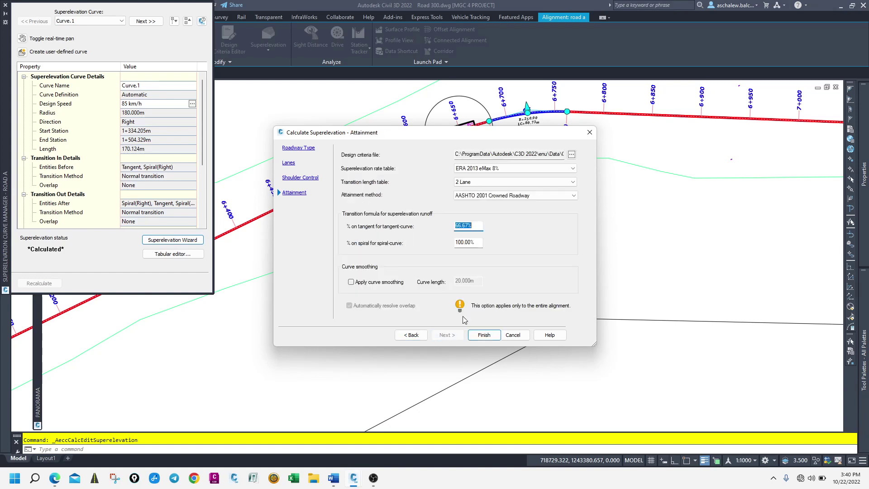
{"action": "left_click", "coordinate": [498, 169]}
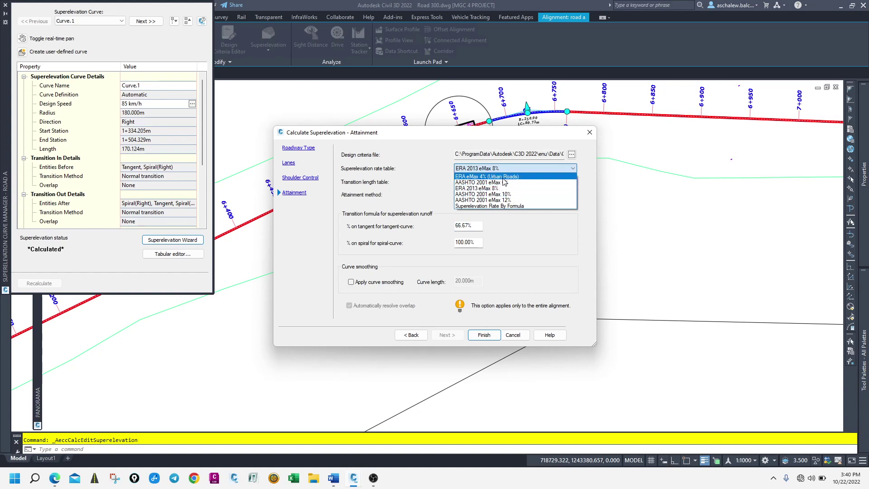
{"action": "left_click", "coordinate": [500, 177]}
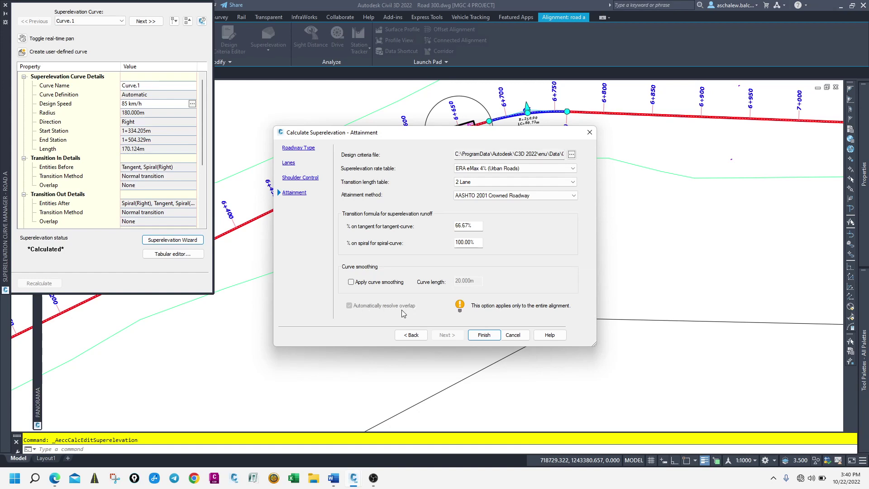
{"action": "left_click", "coordinate": [485, 335]}
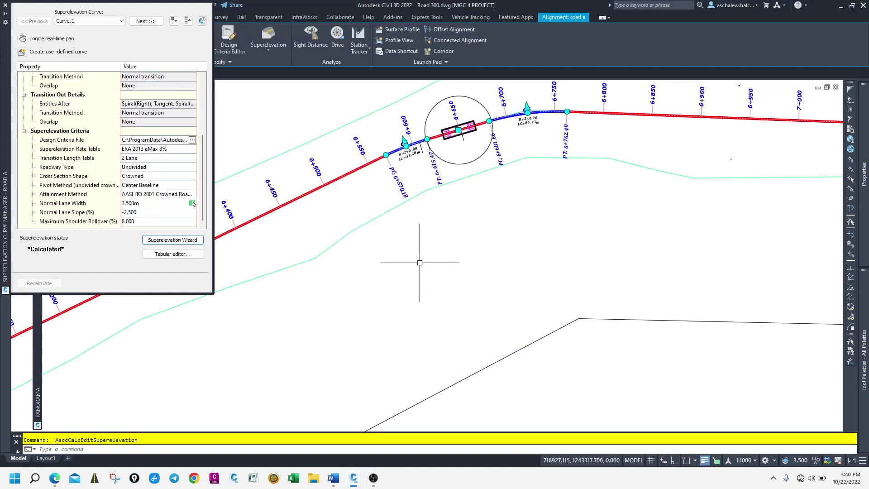
Step: Select the superelevation view at Curves 5 and 6 and resolve their overlap automatically
{"action": "scroll", "coordinate": [439, 258], "scroll_direction": "down", "scroll_amount": 6}
{"action": "scroll", "coordinate": [448, 289], "scroll_direction": "up", "scroll_amount": 10}
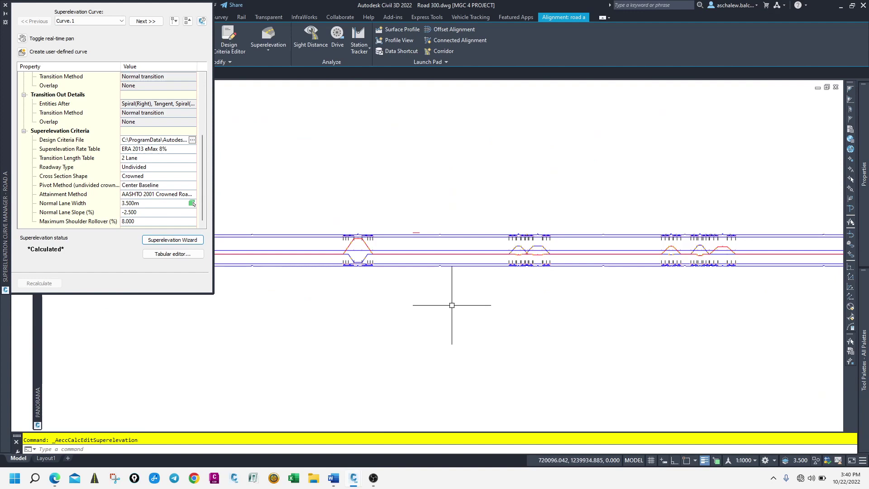
{"action": "scroll", "coordinate": [537, 230], "scroll_direction": "up", "scroll_amount": 5}
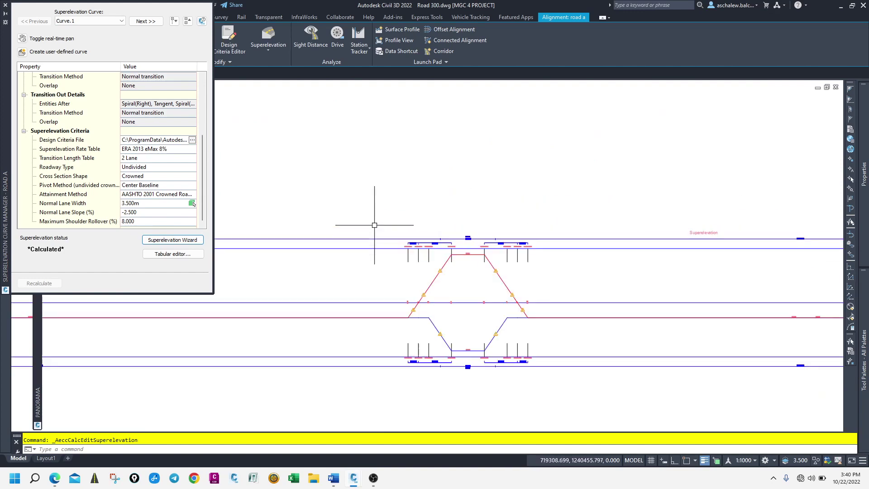
{"action": "scroll", "coordinate": [311, 221], "scroll_direction": "down", "scroll_amount": 7}
{"action": "scroll", "coordinate": [418, 231], "scroll_direction": "up", "scroll_amount": 6}
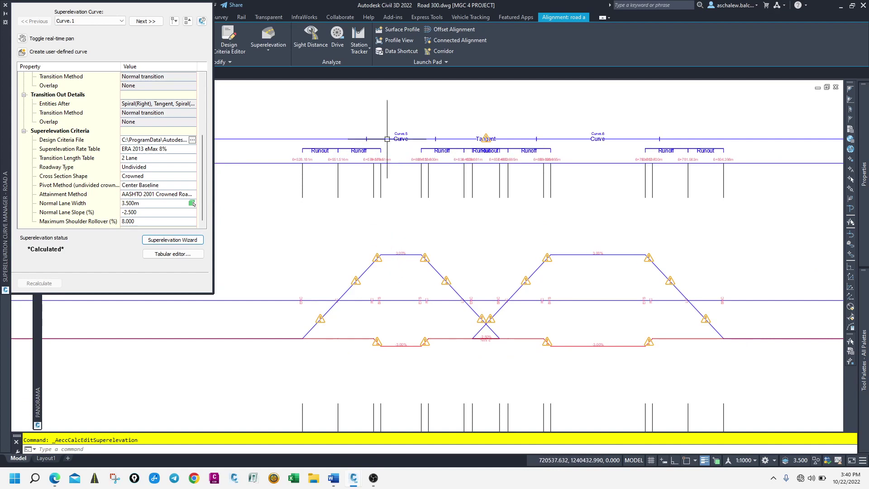
{"action": "scroll", "coordinate": [430, 156], "scroll_direction": "up", "scroll_amount": 3}
{"action": "scroll", "coordinate": [497, 153], "scroll_direction": "down", "scroll_amount": 7}
{"action": "scroll", "coordinate": [475, 172], "scroll_direction": "up", "scroll_amount": 6}
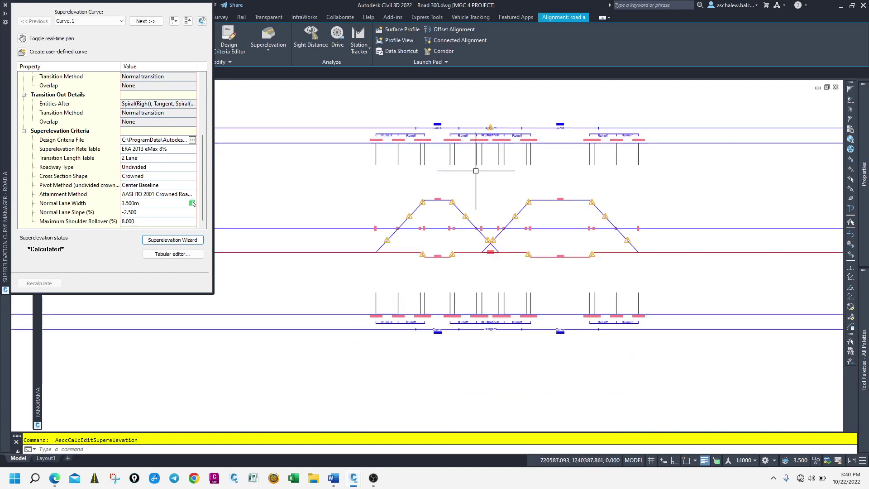
{"action": "scroll", "coordinate": [505, 275], "scroll_direction": "down", "scroll_amount": 5}
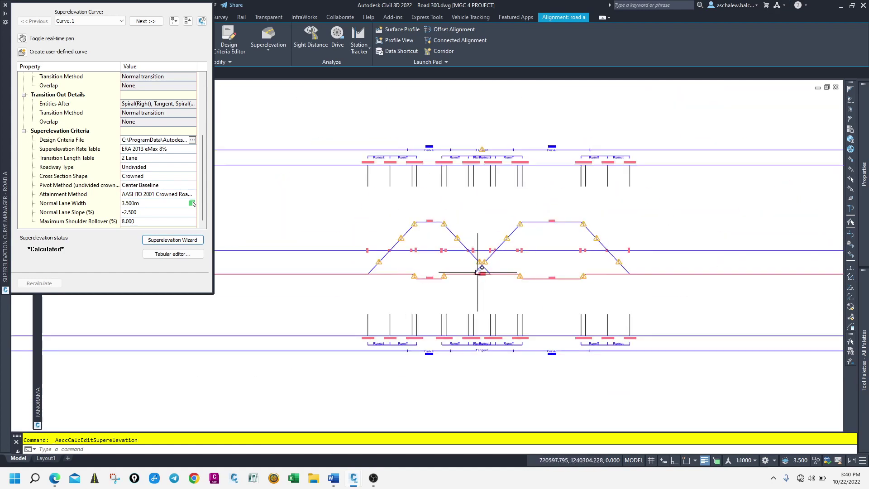
{"action": "scroll", "coordinate": [507, 186], "scroll_direction": "up", "scroll_amount": 5}
{"action": "left_click", "coordinate": [502, 189]}
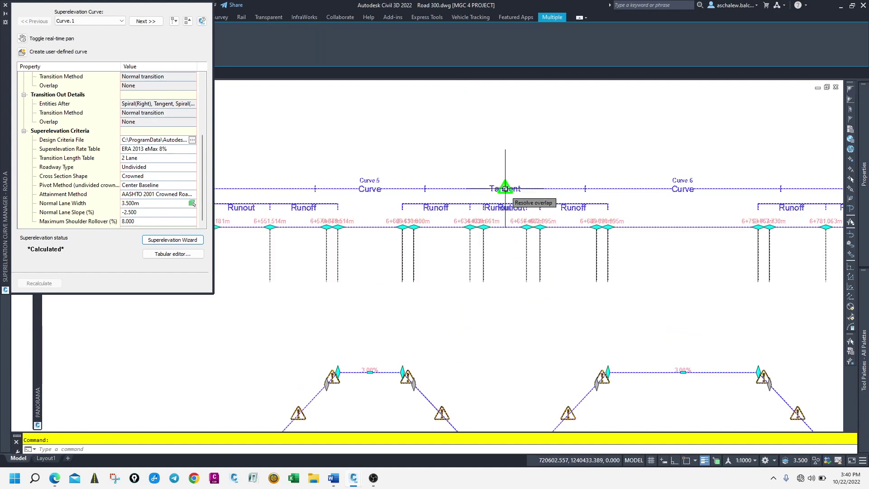
{"action": "left_click", "coordinate": [505, 189]}
{"action": "left_click", "coordinate": [427, 230]}
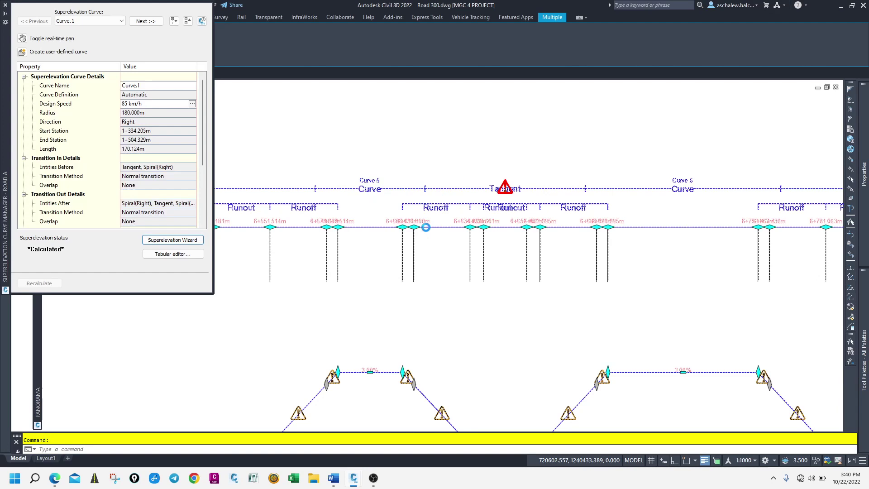
Step: Deselect the superelevation view and close the Superelevation Curve Manager
{"action": "scroll", "coordinate": [519, 284], "scroll_direction": "down", "scroll_amount": 3}
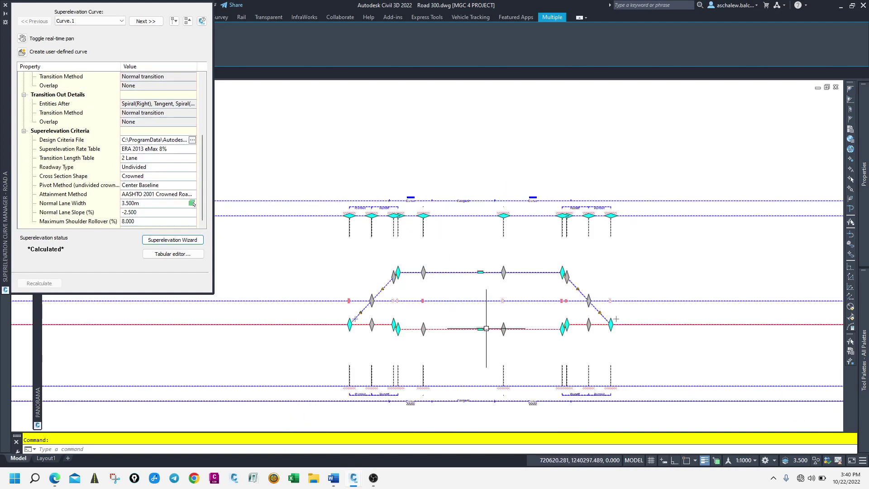
{"action": "scroll", "coordinate": [407, 260], "scroll_direction": "down", "scroll_amount": 3}
{"action": "scroll", "coordinate": [425, 260], "scroll_direction": "down", "scroll_amount": 2}
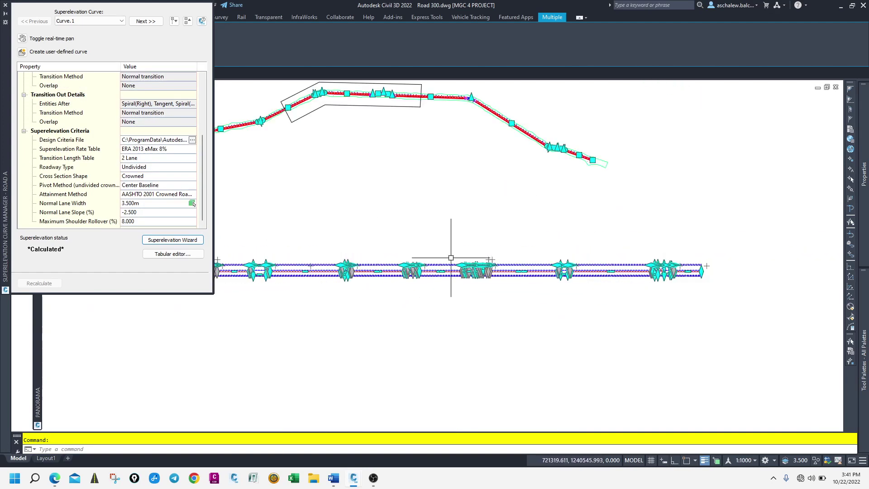
{"action": "scroll", "coordinate": [516, 254], "scroll_direction": "up", "scroll_amount": 5}
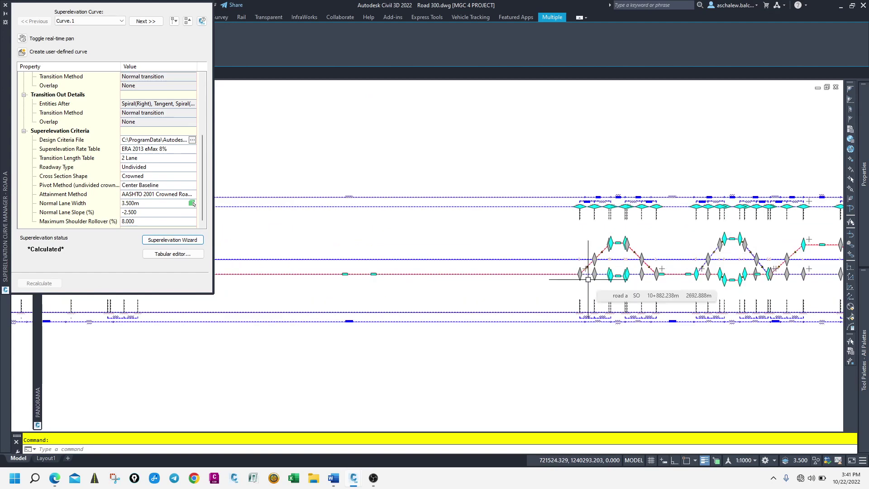
{"action": "key", "text": "Escape"}
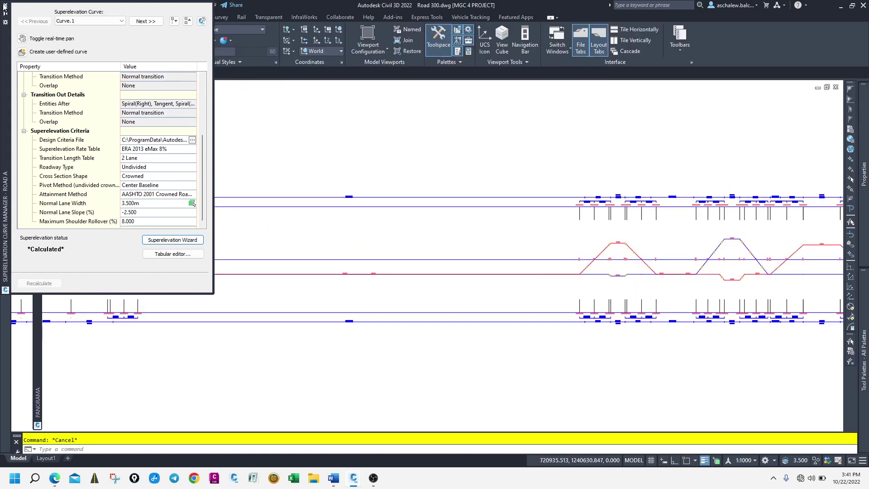
{"action": "left_click", "coordinate": [5, 6]}
{"action": "scroll", "coordinate": [423, 267], "scroll_direction": "down", "scroll_amount": 4}
{"action": "scroll", "coordinate": [377, 230], "scroll_direction": "up", "scroll_amount": 3}
{"action": "scroll", "coordinate": [378, 229], "scroll_direction": "up", "scroll_amount": 5}
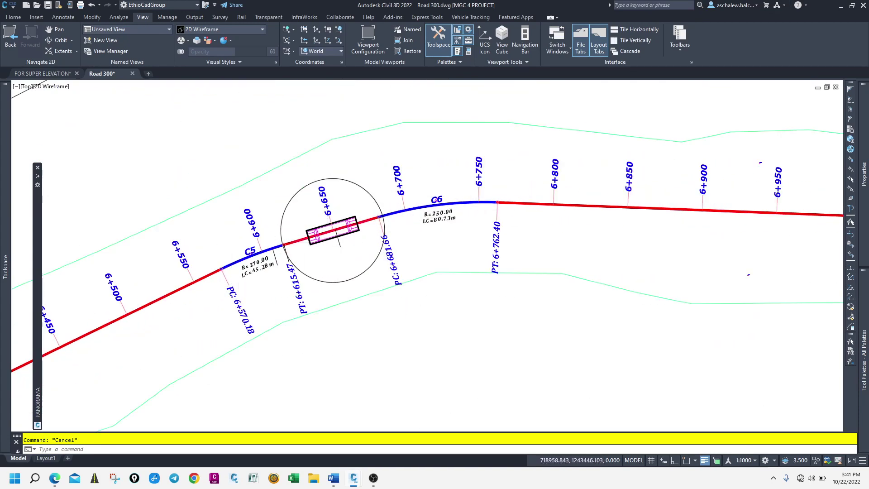
Step: Zoom in and out along road a to inspect its curves and bring back the Panorama superelevation table
{"action": "scroll", "coordinate": [330, 233], "scroll_direction": "up", "scroll_amount": 2}
{"action": "scroll", "coordinate": [330, 232], "scroll_direction": "down", "scroll_amount": 4}
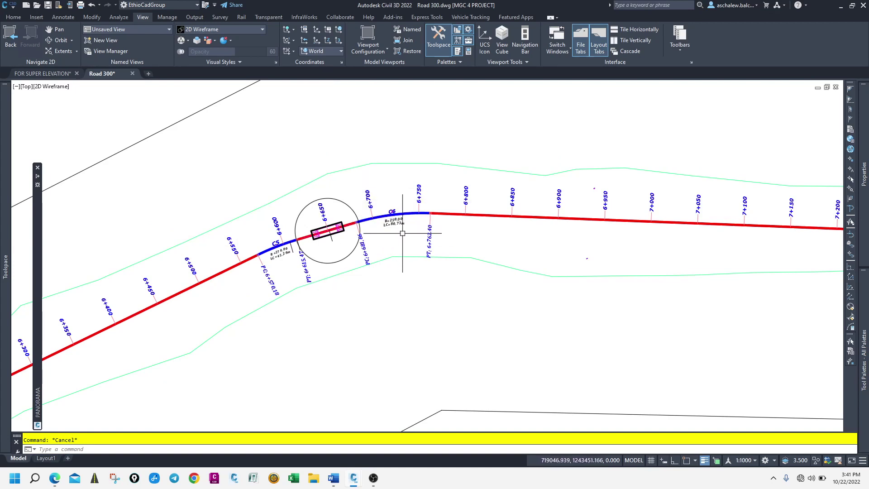
{"action": "scroll", "coordinate": [494, 229], "scroll_direction": "down", "scroll_amount": 4}
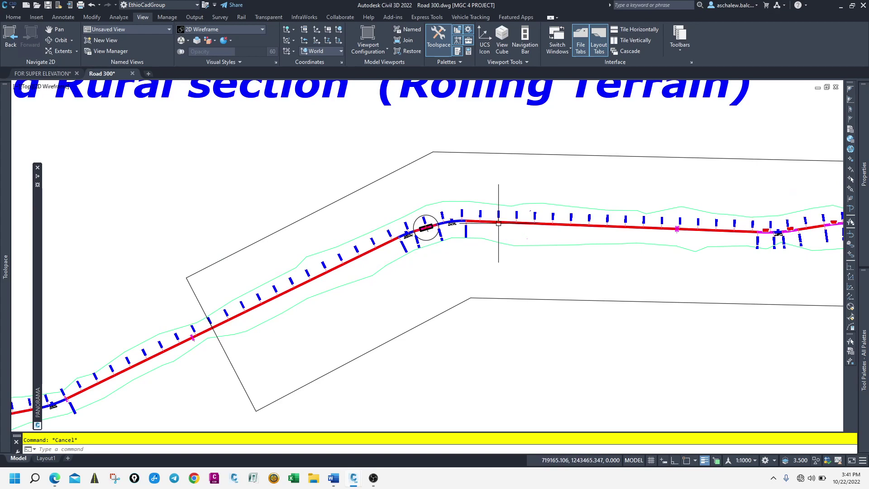
{"action": "scroll", "coordinate": [432, 227], "scroll_direction": "up", "scroll_amount": 5}
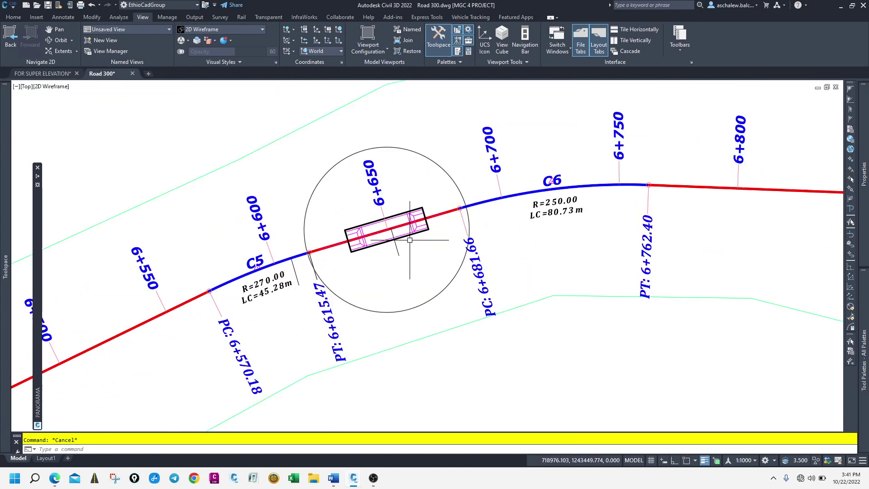
{"action": "scroll", "coordinate": [423, 209], "scroll_direction": "up", "scroll_amount": 2}
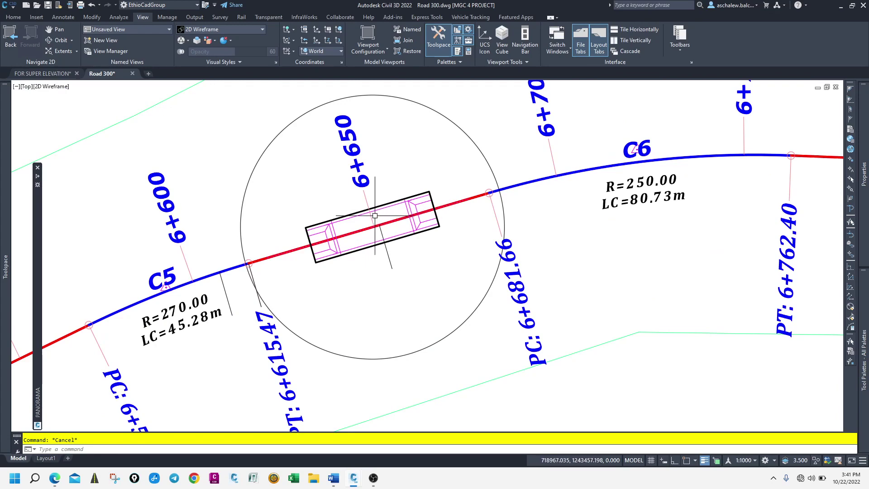
{"action": "scroll", "coordinate": [375, 215], "scroll_direction": "down", "scroll_amount": 3}
{"action": "scroll", "coordinate": [380, 223], "scroll_direction": "up", "scroll_amount": 3}
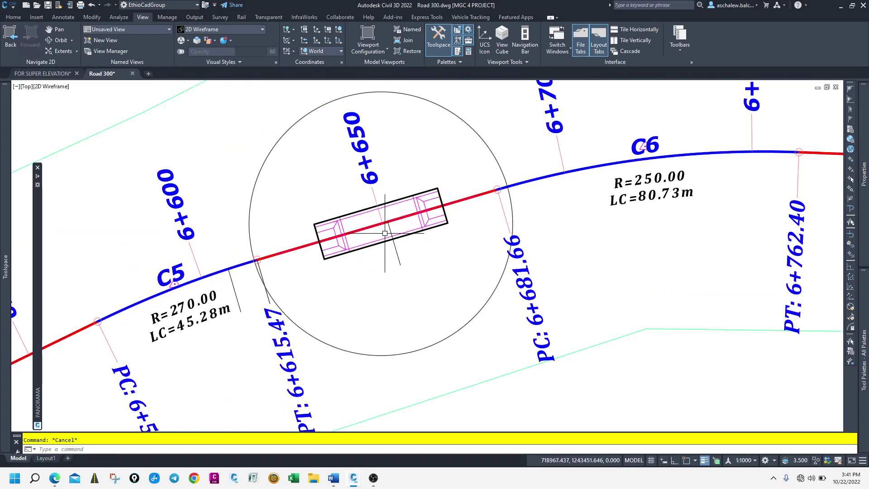
{"action": "scroll", "coordinate": [354, 225], "scroll_direction": "down", "scroll_amount": 4}
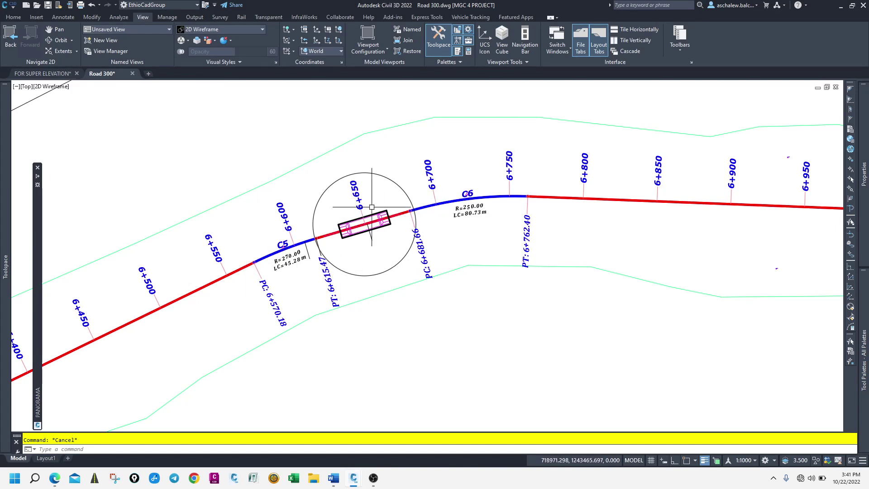
{"action": "scroll", "coordinate": [318, 224], "scroll_direction": "down", "scroll_amount": 5}
{"action": "scroll", "coordinate": [319, 224], "scroll_direction": "down", "scroll_amount": 6}
{"action": "scroll", "coordinate": [607, 281], "scroll_direction": "up", "scroll_amount": 8}
{"action": "scroll", "coordinate": [588, 204], "scroll_direction": "up", "scroll_amount": 4}
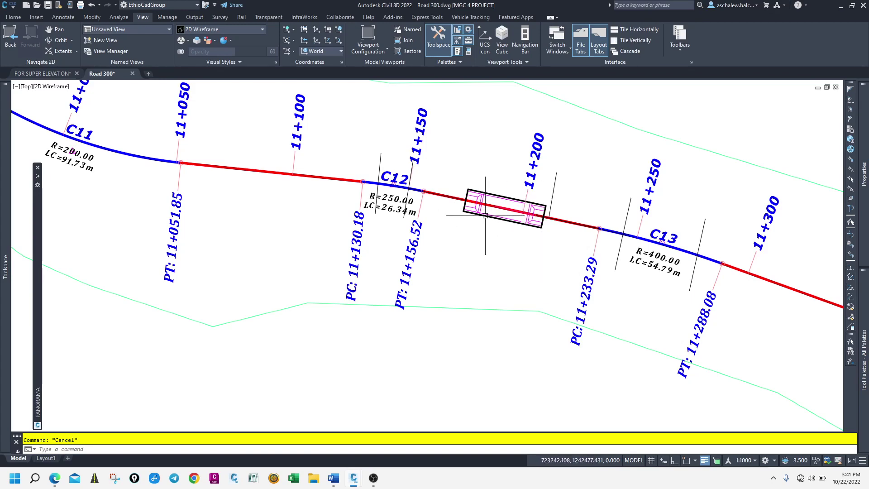
{"action": "scroll", "coordinate": [498, 245], "scroll_direction": "down", "scroll_amount": 4}
{"action": "scroll", "coordinate": [562, 397], "scroll_direction": "down", "scroll_amount": 4}
{"action": "scroll", "coordinate": [508, 330], "scroll_direction": "up", "scroll_amount": 7}
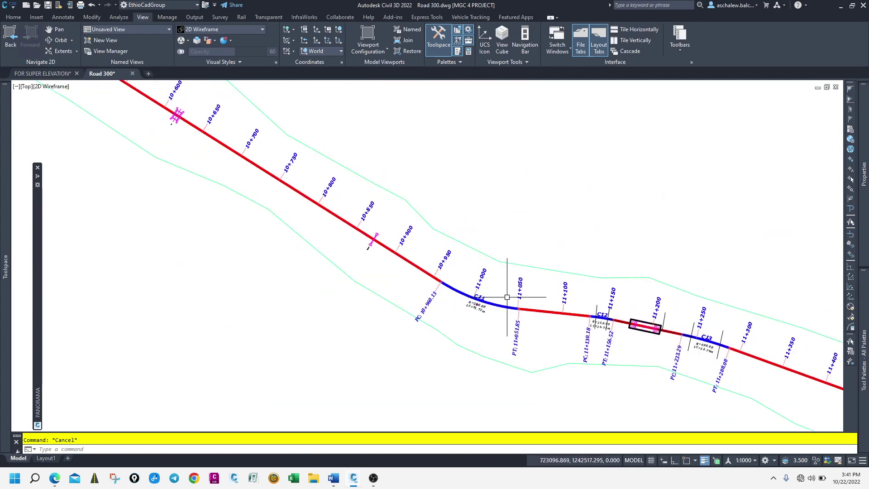
{"action": "mouse_move", "coordinate": [36, 204]}
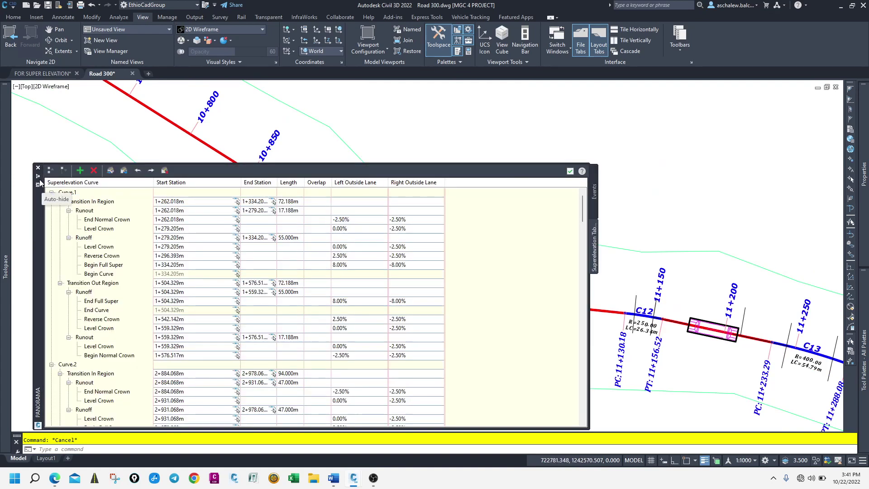
Step: Collapse the table to the curve list and review Curve.5's transition in and out regions
{"action": "left_click", "coordinate": [51, 171]}
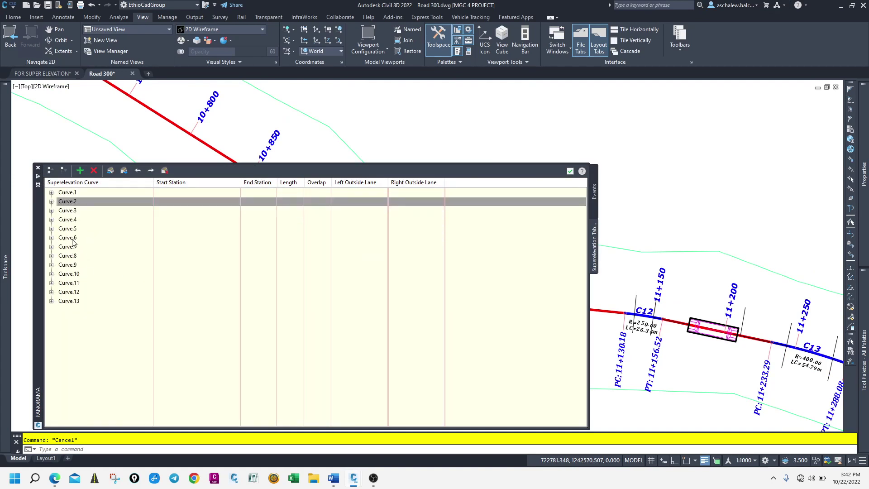
{"action": "left_click", "coordinate": [67, 229]}
{"action": "left_click", "coordinate": [51, 229]}
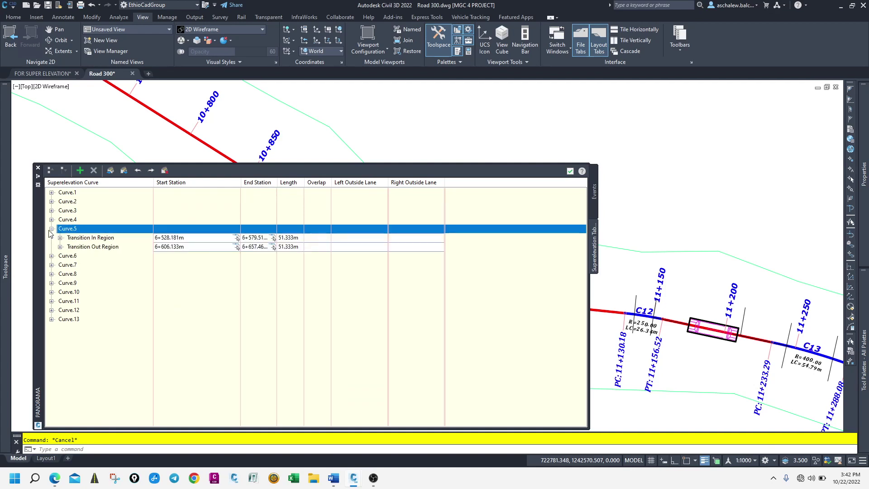
{"action": "left_click", "coordinate": [79, 238]}
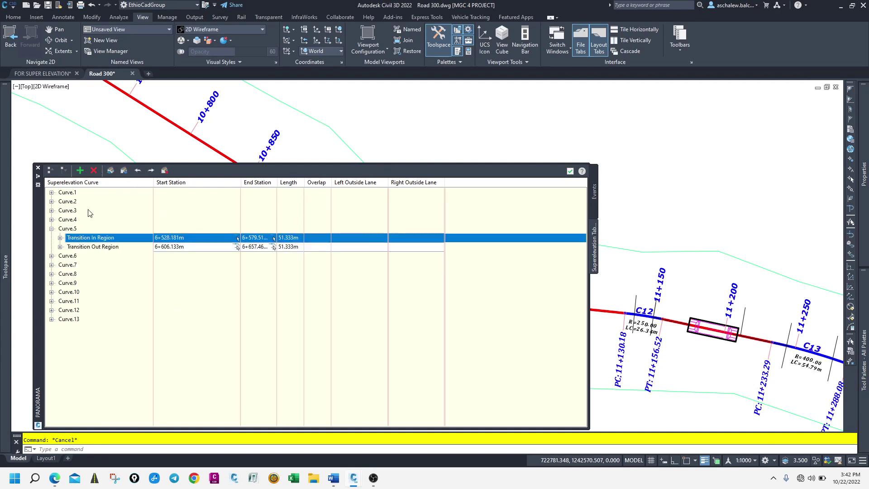
{"action": "right_click", "coordinate": [83, 240]}
{"action": "left_click", "coordinate": [124, 252]}
{"action": "right_click", "coordinate": [99, 249]}
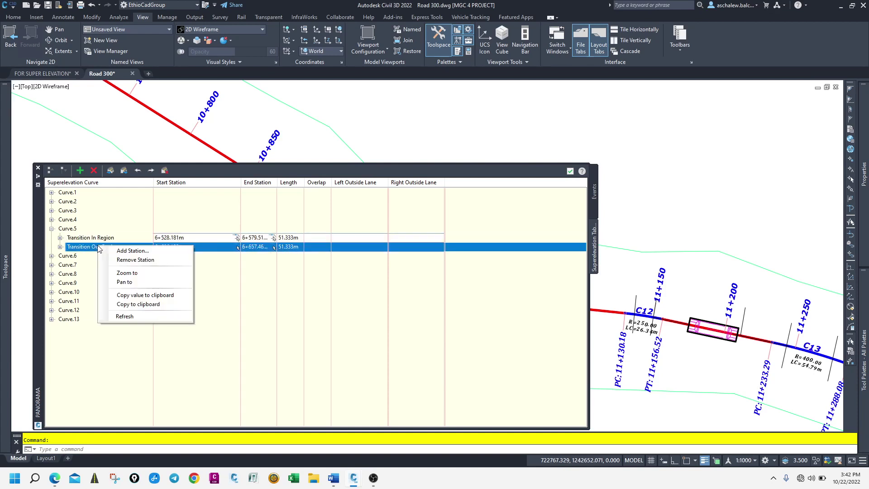
{"action": "left_click", "coordinate": [135, 260]}
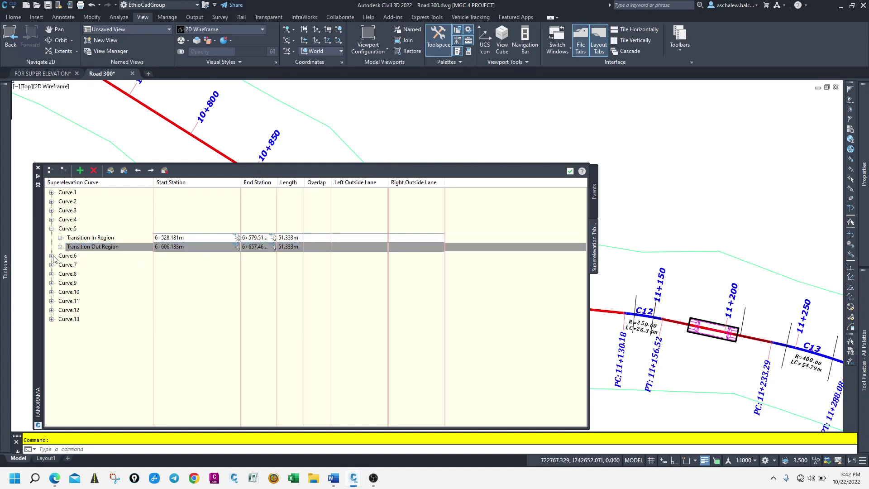
Step: Review Curve.6's transition in region and remove a station from its transition out region
{"action": "left_click", "coordinate": [51, 257]}
{"action": "right_click", "coordinate": [83, 268]}
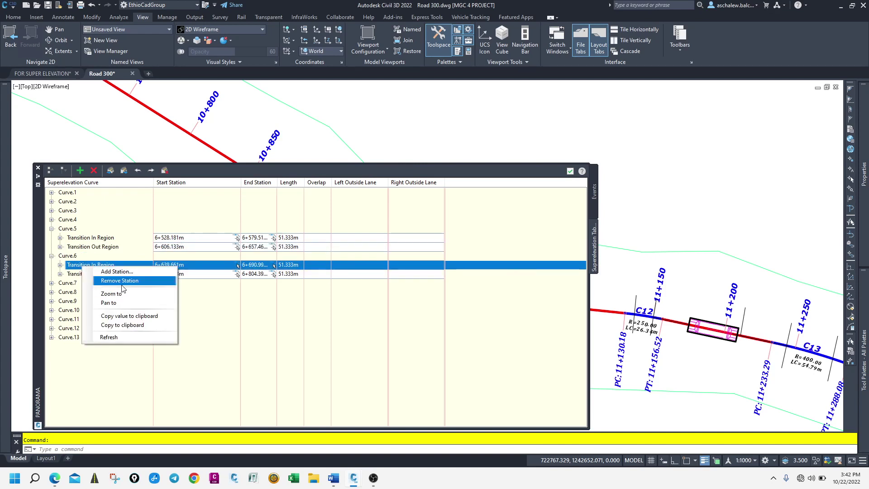
{"action": "left_click", "coordinate": [128, 282]}
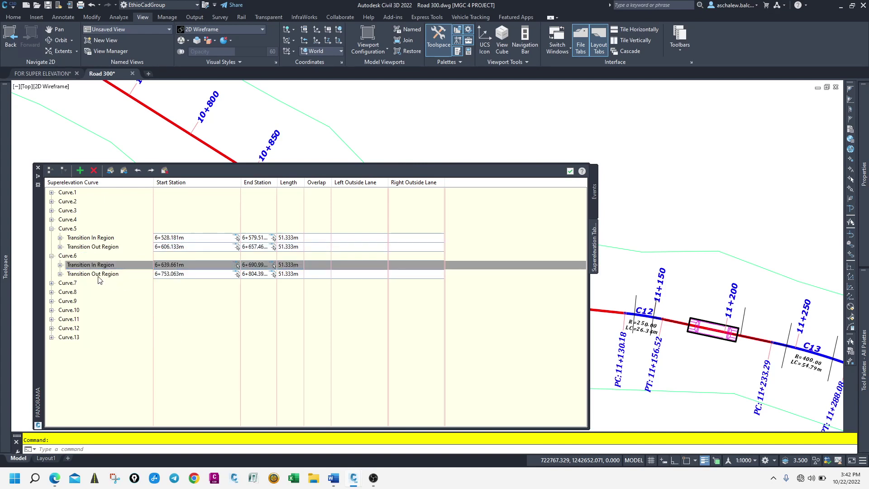
{"action": "right_click", "coordinate": [99, 276]}
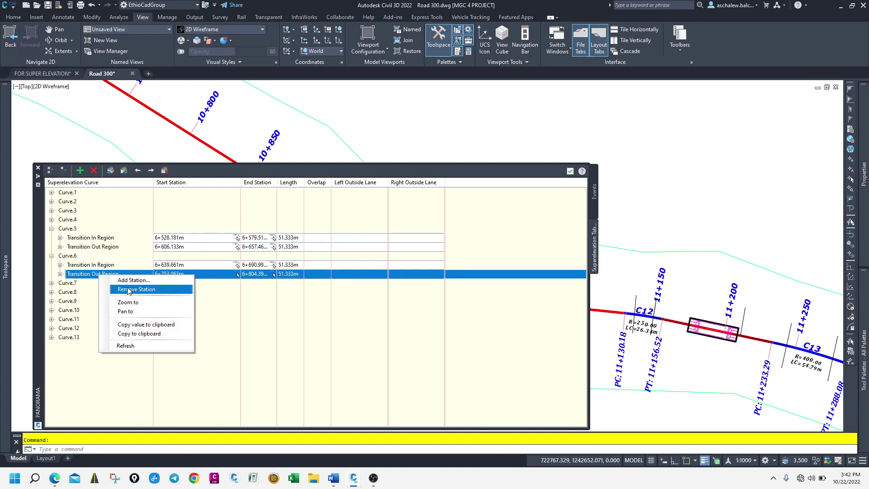
{"action": "left_click", "coordinate": [135, 291]}
Step: Remove a station from Curve.11's transition in region and review its transition out region
{"action": "left_click", "coordinate": [51, 319]}
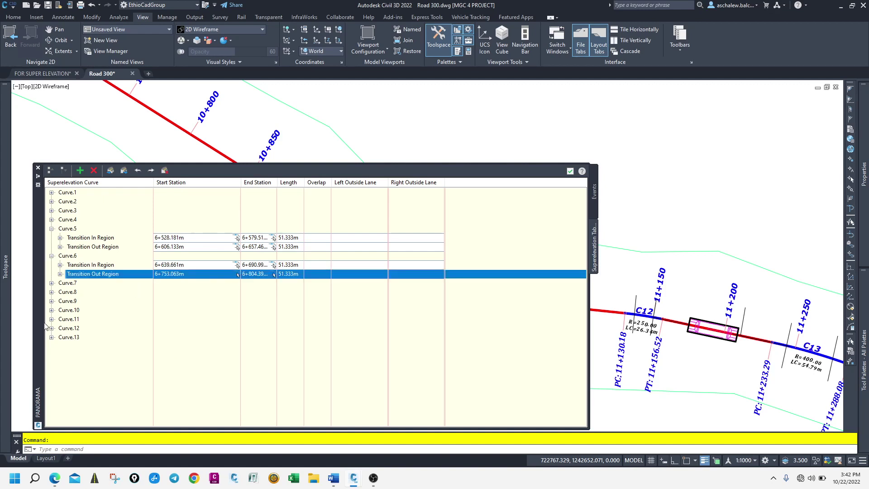
{"action": "right_click", "coordinate": [76, 329]}
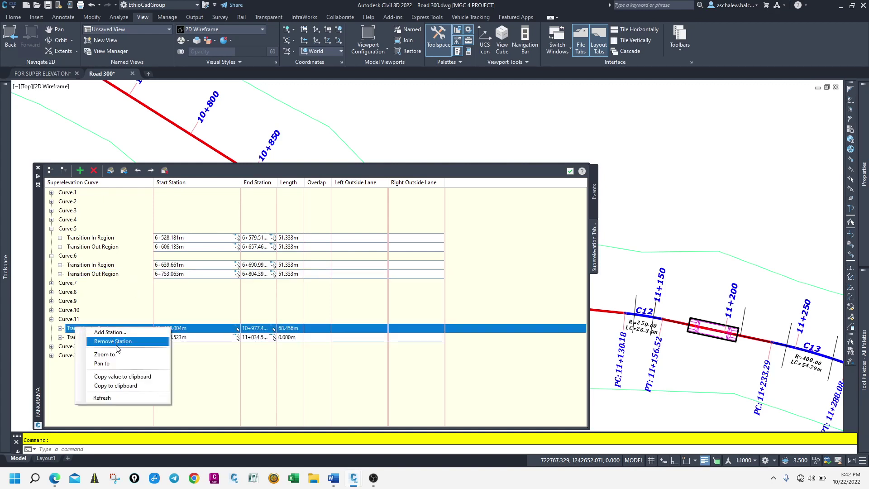
{"action": "left_click", "coordinate": [117, 345]}
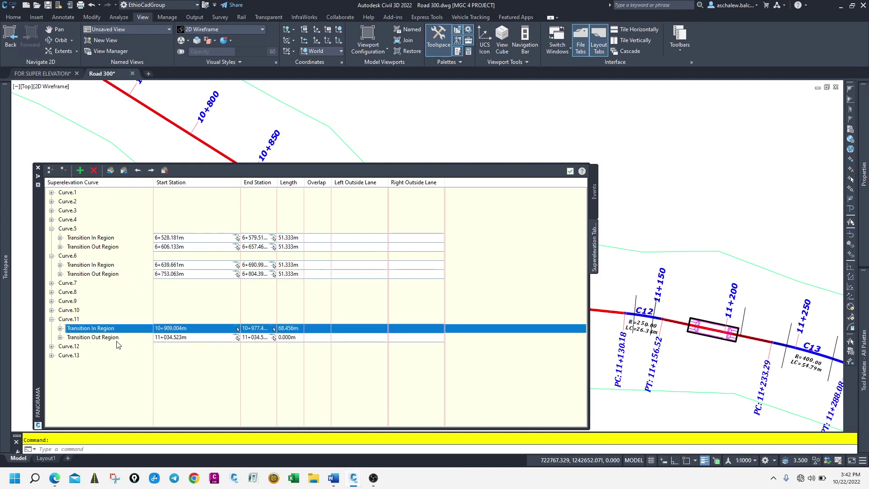
{"action": "right_click", "coordinate": [93, 338]}
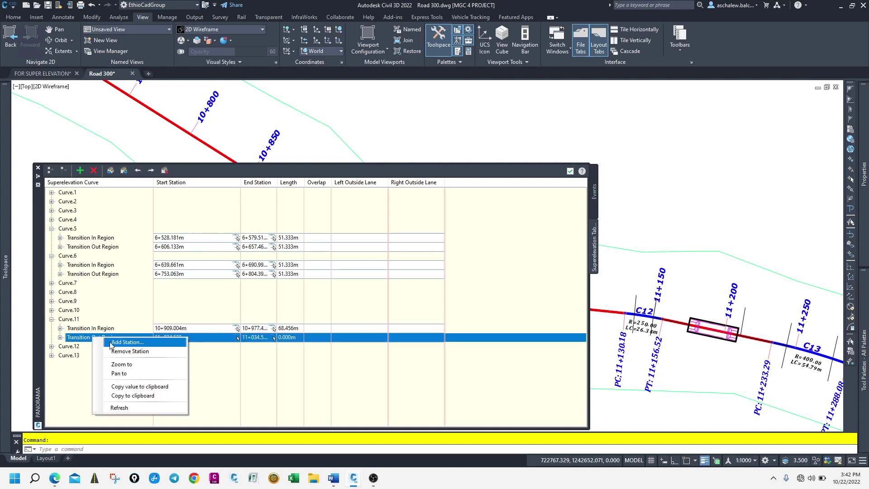
{"action": "left_click", "coordinate": [118, 349]}
Step: Zoom to Curve.12's transition in and transition out regions on the drawing
{"action": "left_click", "coordinate": [52, 347]}
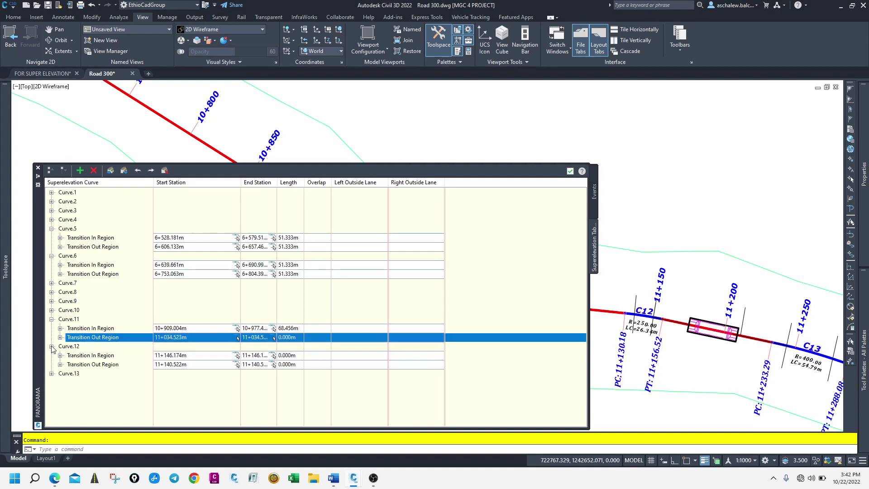
{"action": "right_click", "coordinate": [89, 357]}
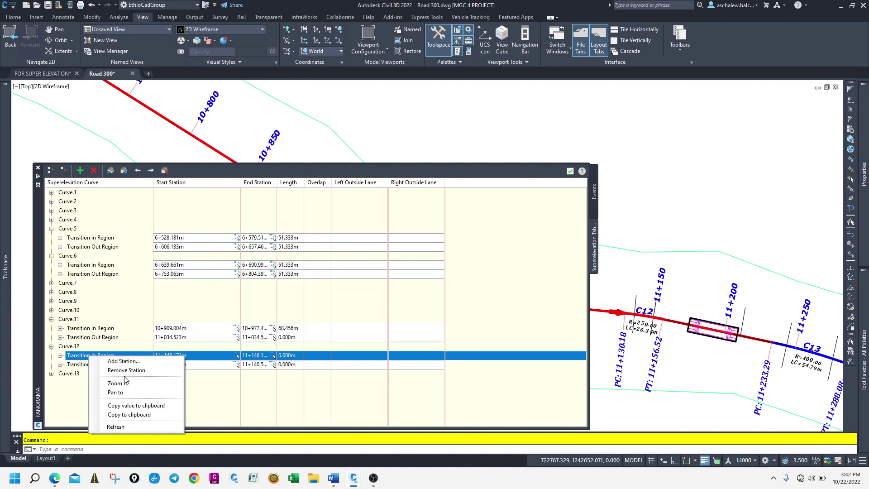
{"action": "left_click", "coordinate": [130, 375]}
{"action": "right_click", "coordinate": [105, 368]}
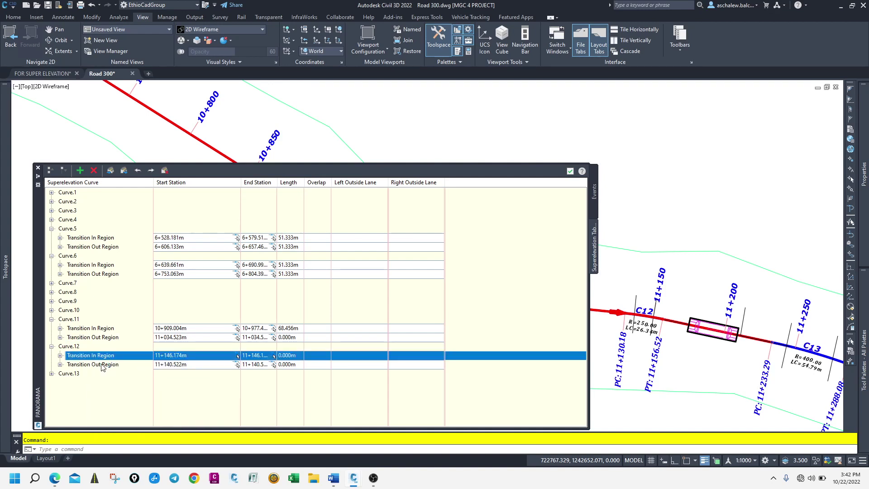
{"action": "left_click", "coordinate": [132, 379]}
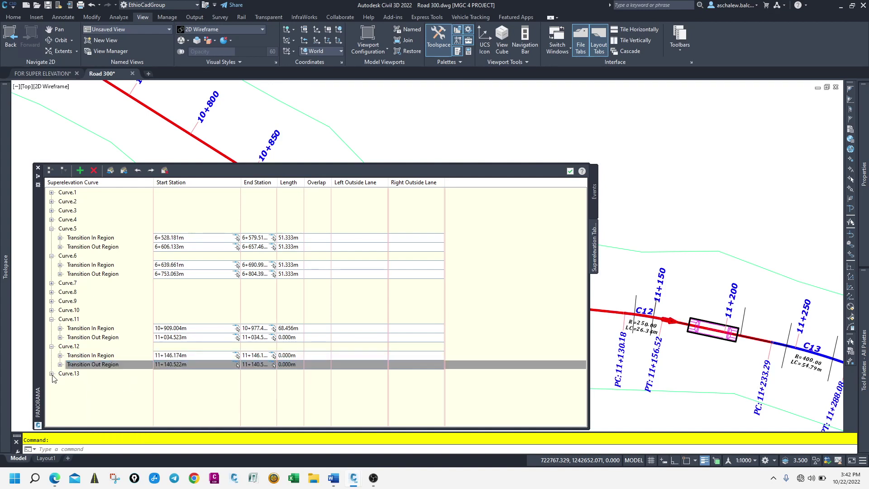
Step: Remove stations from Curve.13's transition in and out regions, then close the table
{"action": "left_click", "coordinate": [52, 374]}
{"action": "right_click", "coordinate": [93, 383]}
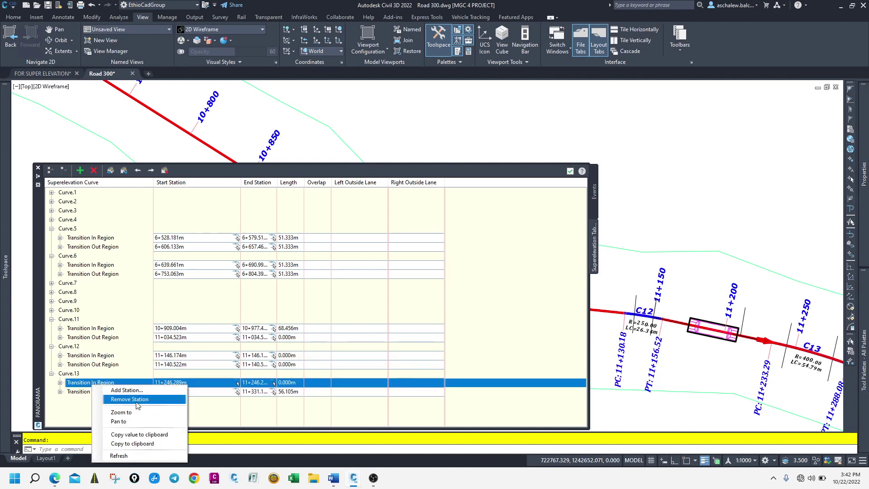
{"action": "left_click", "coordinate": [137, 400]}
{"action": "right_click", "coordinate": [92, 393]}
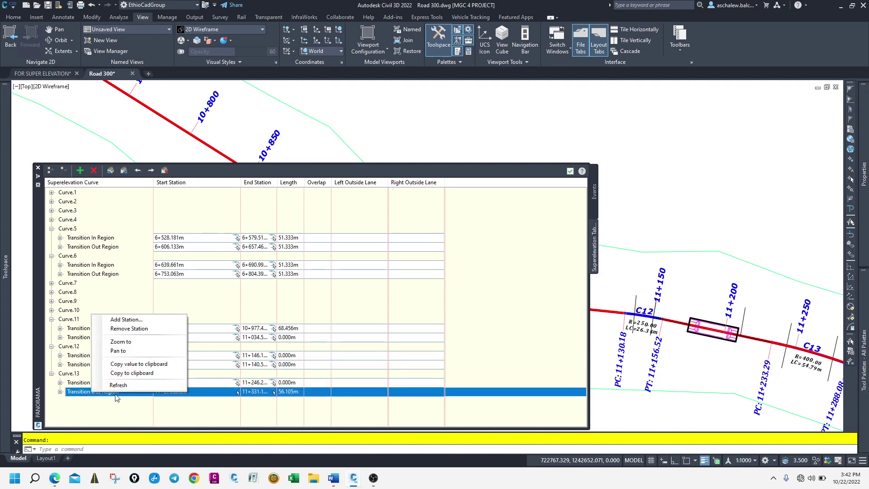
{"action": "left_click", "coordinate": [123, 329]}
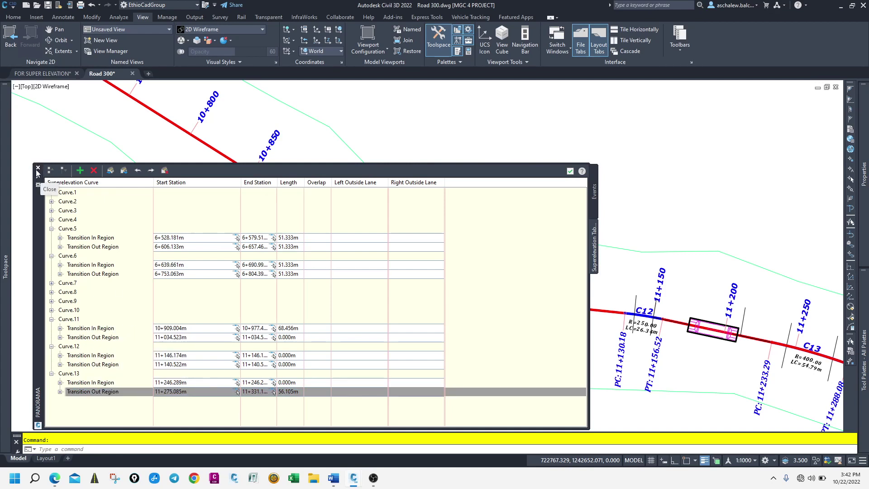
{"action": "left_click", "coordinate": [37, 170]}
Step: Reopen road a's superelevation table, pick Curve.11 in the curve list, and close it
{"action": "left_click", "coordinate": [292, 195]}
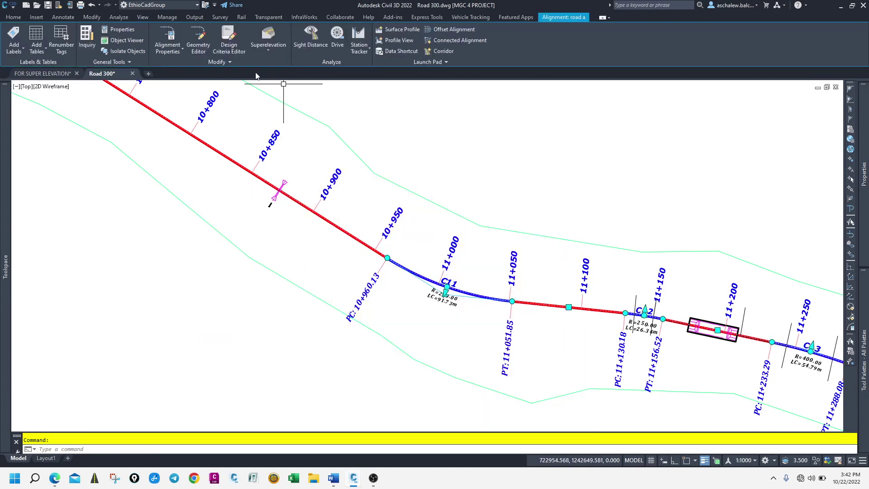
{"action": "left_click", "coordinate": [269, 44]}
{"action": "left_click", "coordinate": [286, 86]}
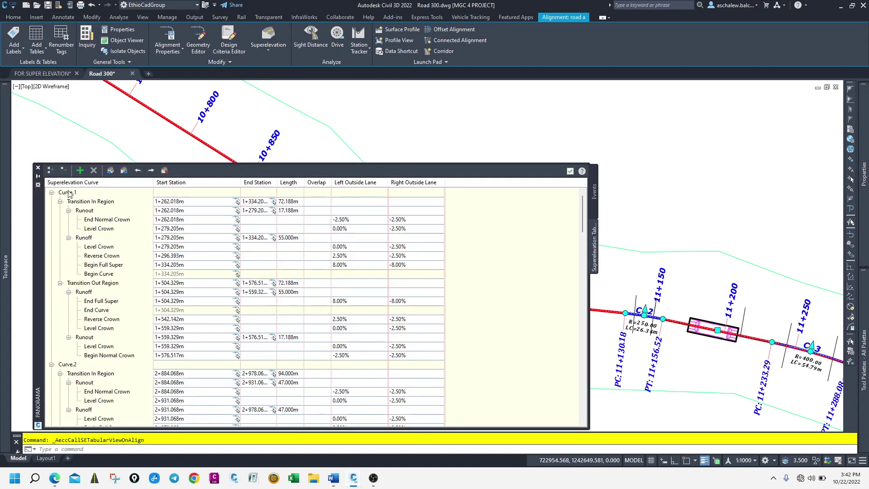
{"action": "left_click", "coordinate": [50, 170]}
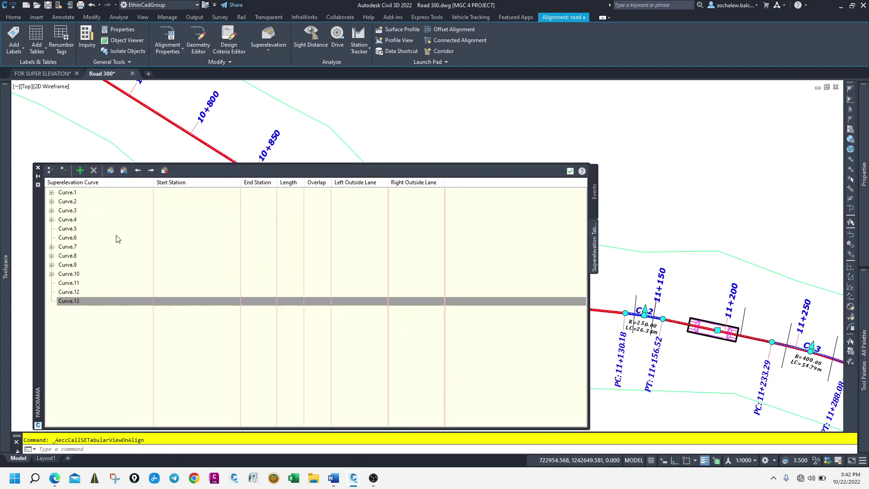
{"action": "left_click", "coordinate": [70, 284]}
{"action": "left_click", "coordinate": [39, 176]}
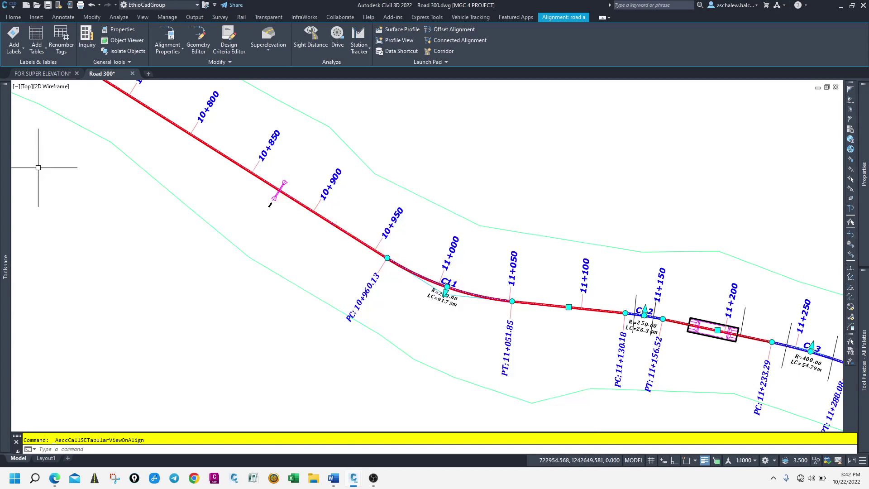
Step: Zoom to the 10+700–11+650 stretch, reselect road a, and check its Design Criteria settings
{"action": "scroll", "coordinate": [292, 245], "scroll_direction": "down", "scroll_amount": 4}
{"action": "scroll", "coordinate": [293, 247], "scroll_direction": "up", "scroll_amount": 5}
{"action": "scroll", "coordinate": [293, 247], "scroll_direction": "up", "scroll_amount": 3}
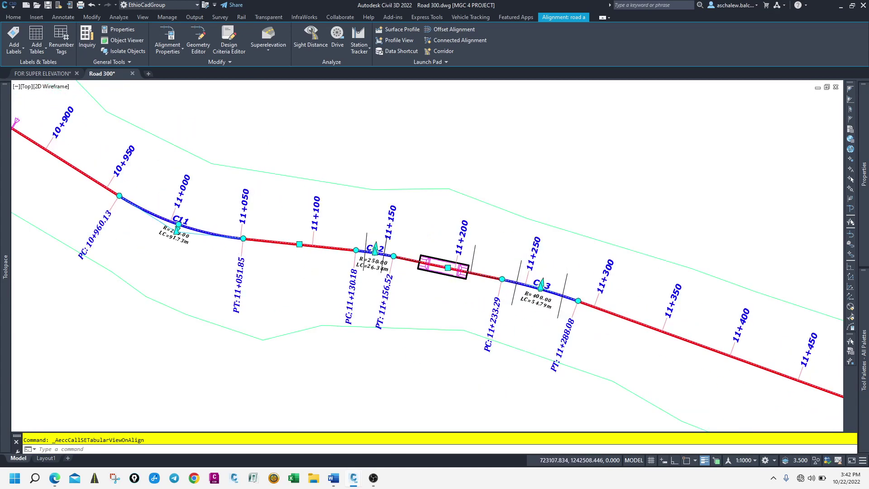
{"action": "scroll", "coordinate": [444, 265], "scroll_direction": "down", "scroll_amount": 3}
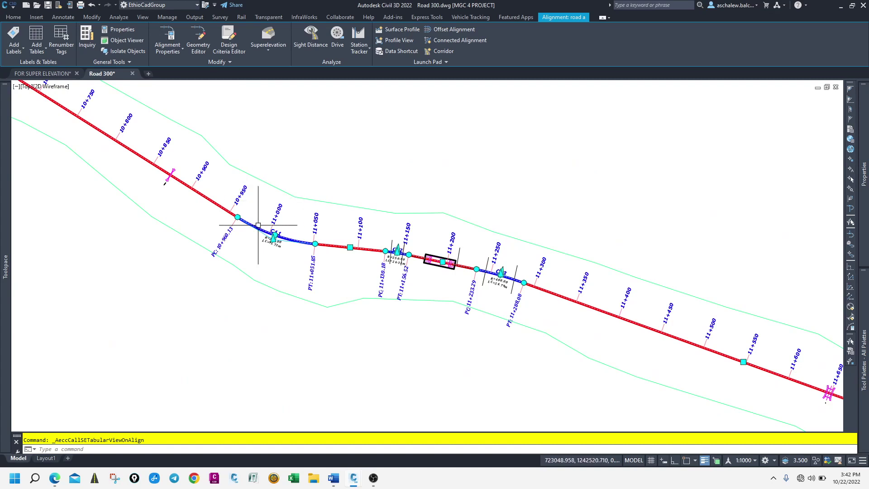
{"action": "key", "text": "Escape"}
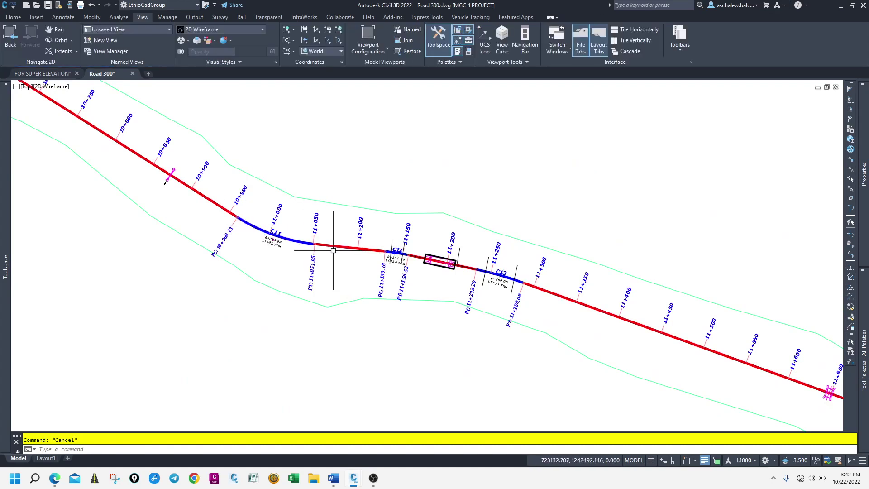
{"action": "left_click", "coordinate": [339, 234]}
{"action": "left_click", "coordinate": [332, 246]}
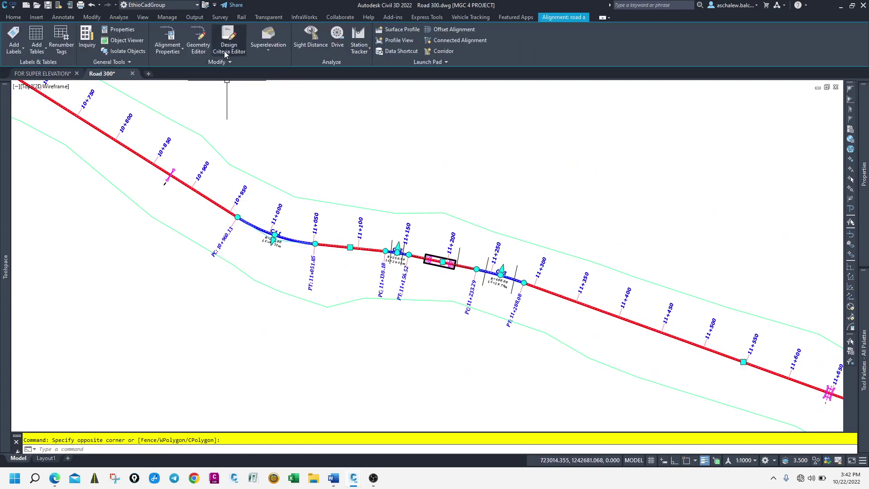
{"action": "left_click", "coordinate": [226, 48]}
{"action": "left_click", "coordinate": [521, 70]}
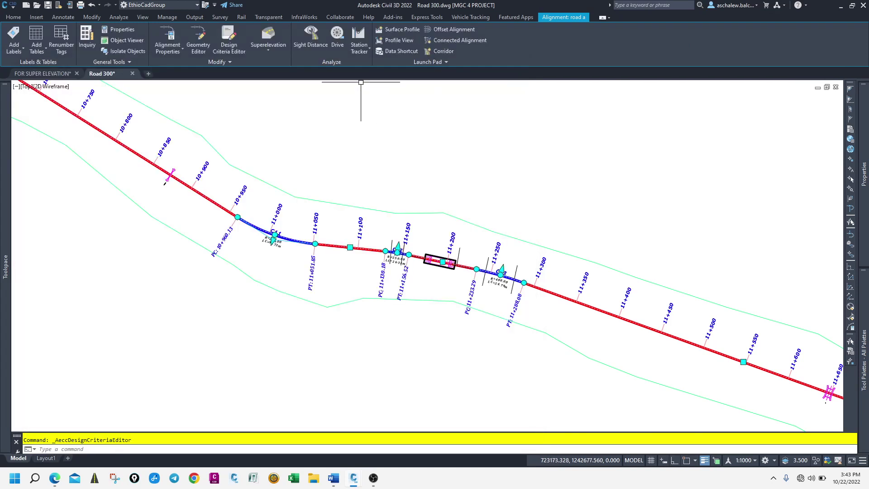
{"action": "left_click", "coordinate": [266, 47]}
Step: Recalculate superelevation for Curve.11 only as an undivided crowned roadway with default lane and shoulder settings
{"action": "left_click", "coordinate": [274, 67]}
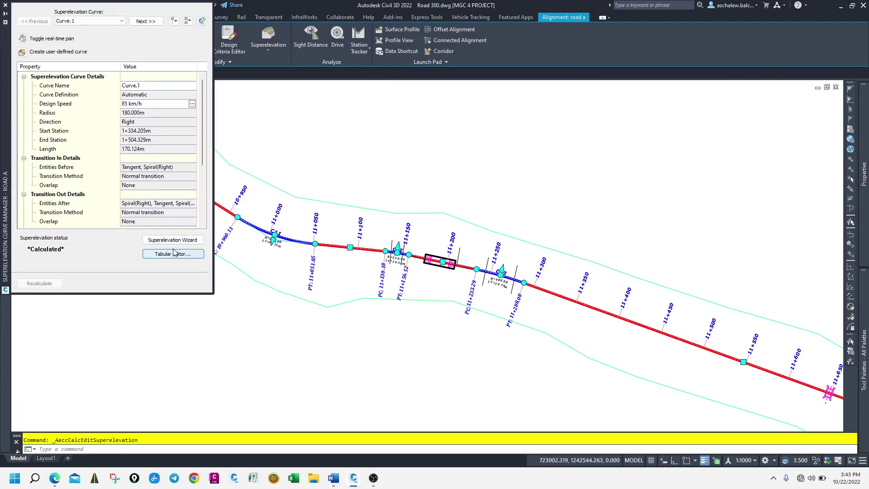
{"action": "left_click", "coordinate": [183, 240]}
{"action": "left_click", "coordinate": [393, 194]}
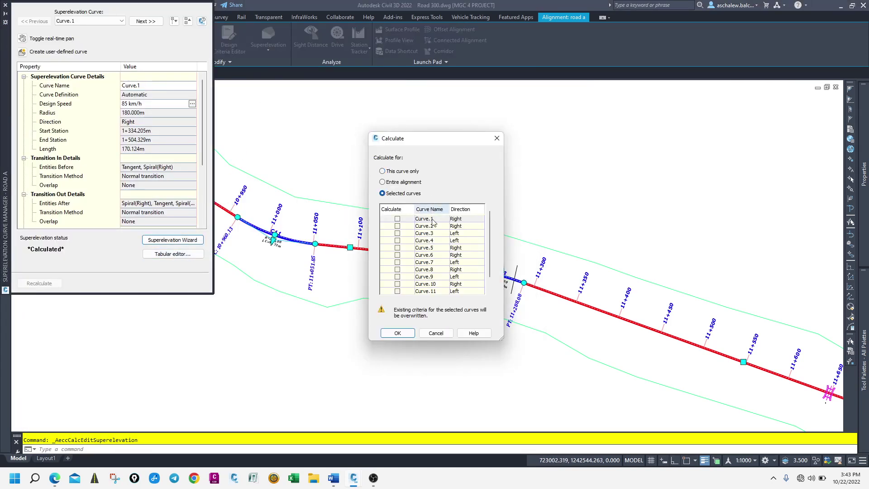
{"action": "scroll", "coordinate": [490, 271], "scroll_direction": "down", "scroll_amount": 1}
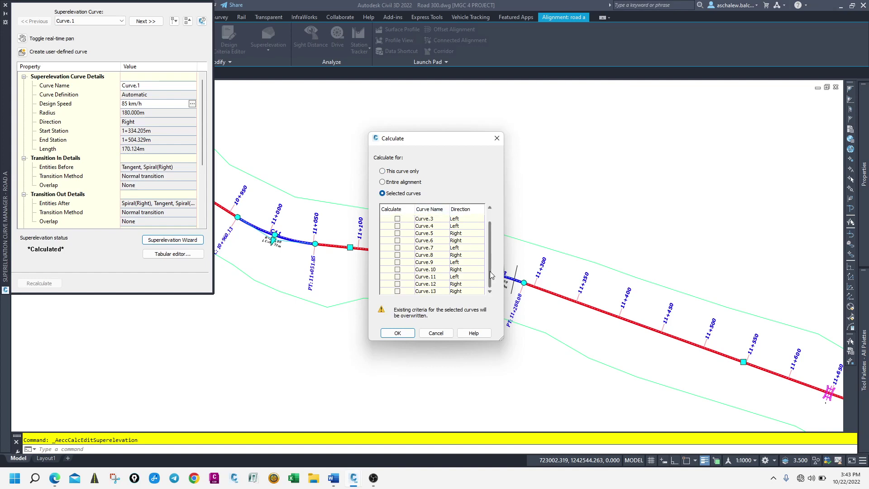
{"action": "left_click", "coordinate": [397, 277]}
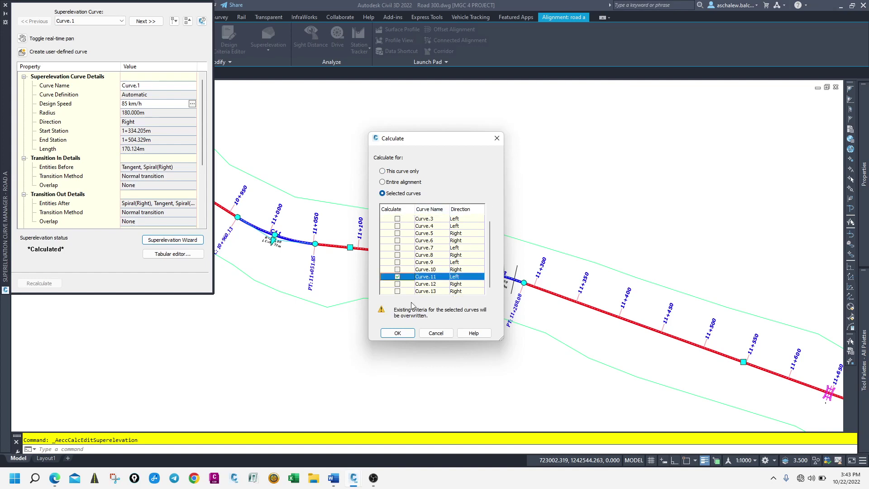
{"action": "left_click", "coordinate": [397, 333]}
{"action": "left_click", "coordinate": [404, 240]}
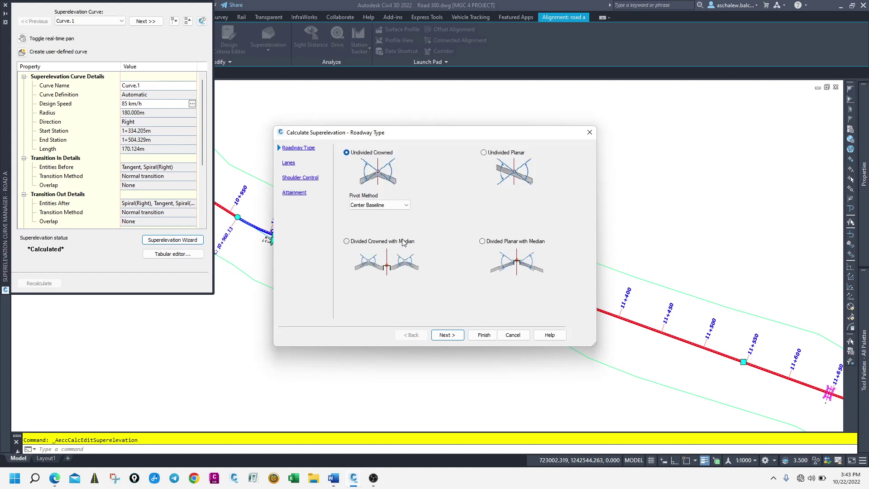
{"action": "left_click", "coordinate": [453, 339]}
{"action": "left_click", "coordinate": [448, 336]}
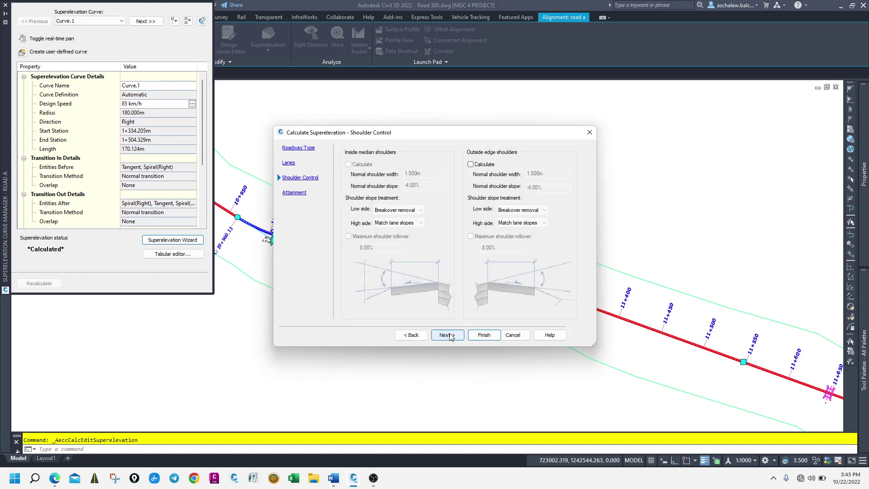
{"action": "left_click", "coordinate": [448, 335]}
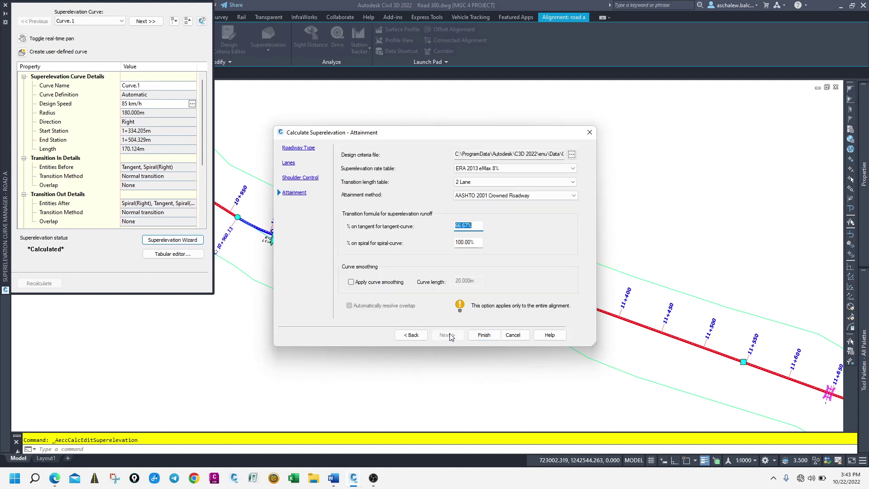
{"action": "left_click", "coordinate": [482, 335]}
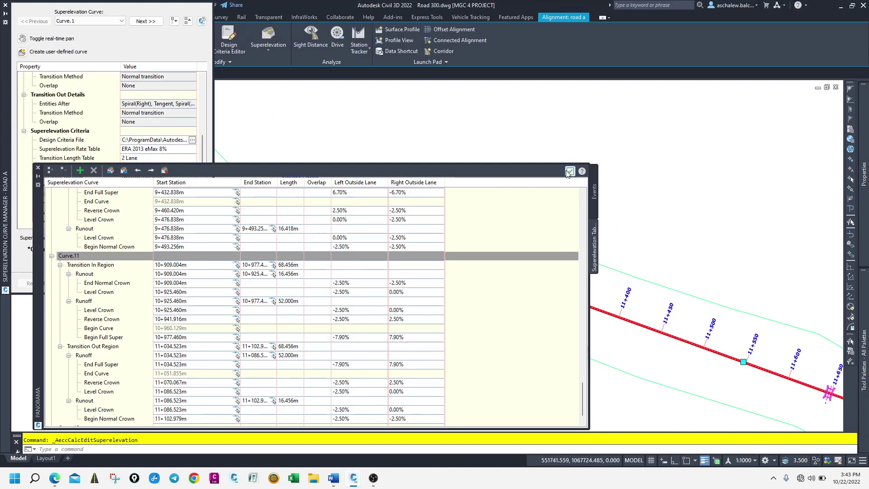
Step: Close the superelevation table, the curve manager and the empty event list
{"action": "left_click", "coordinate": [569, 171]}
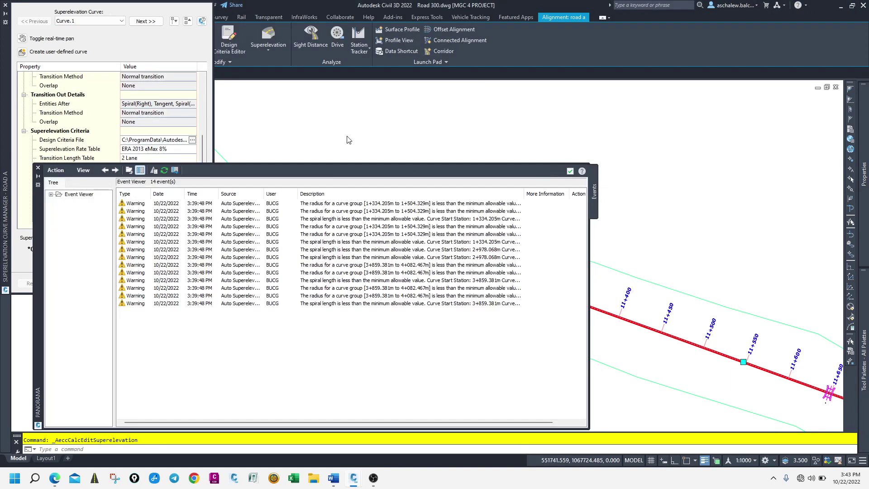
{"action": "left_click", "coordinate": [6, 6]}
{"action": "left_click", "coordinate": [569, 171]}
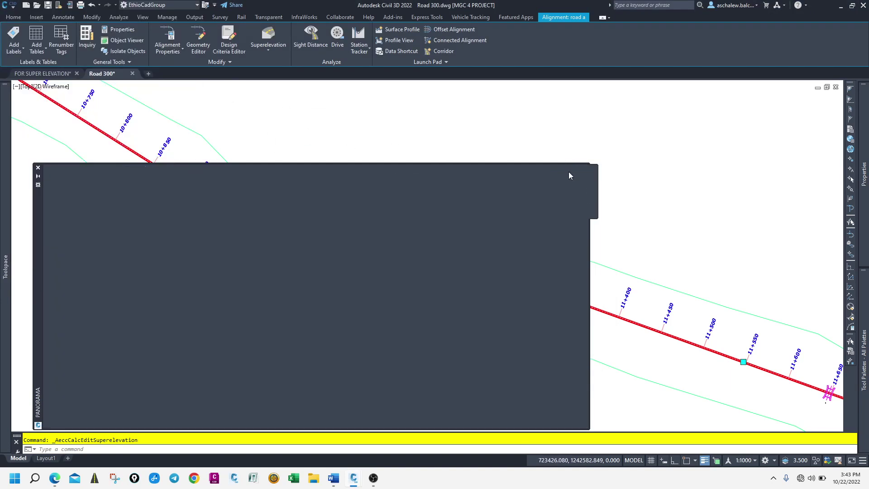
Step: Cancel the superelevation command, zoom to the plan near curves C11–C12, and select road a
{"action": "scroll", "coordinate": [359, 149], "scroll_direction": "down", "scroll_amount": 5}
{"action": "scroll", "coordinate": [374, 178], "scroll_direction": "down", "scroll_amount": 2}
{"action": "scroll", "coordinate": [504, 324], "scroll_direction": "up", "scroll_amount": 5}
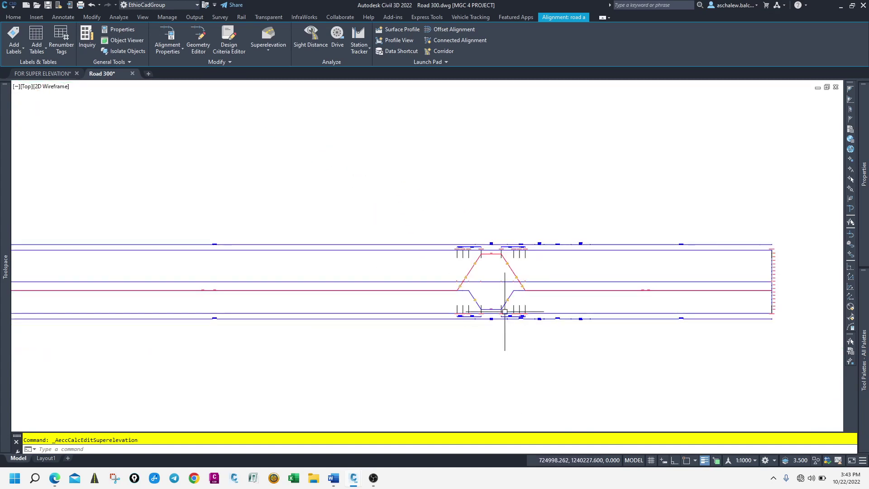
{"action": "scroll", "coordinate": [457, 317], "scroll_direction": "down", "scroll_amount": 3}
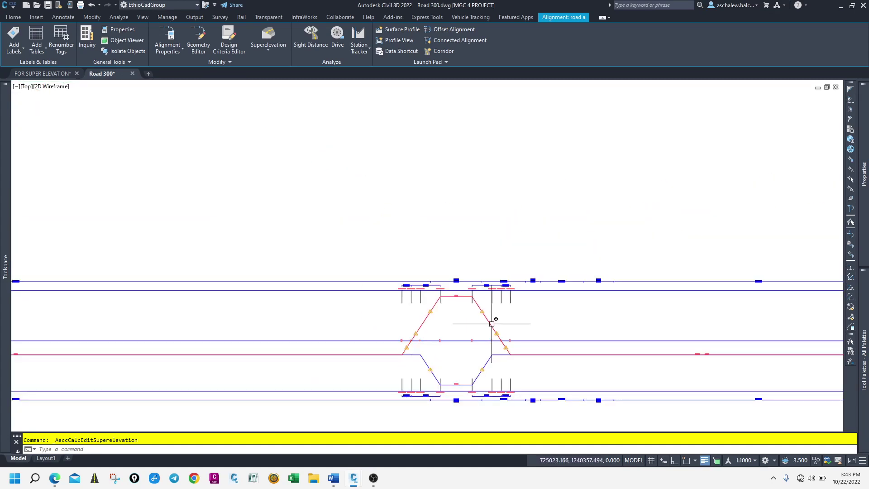
{"action": "key", "text": "Escape"}
{"action": "scroll", "coordinate": [508, 345], "scroll_direction": "down", "scroll_amount": 5}
{"action": "scroll", "coordinate": [358, 207], "scroll_direction": "up", "scroll_amount": 5}
{"action": "scroll", "coordinate": [407, 134], "scroll_direction": "up", "scroll_amount": 5}
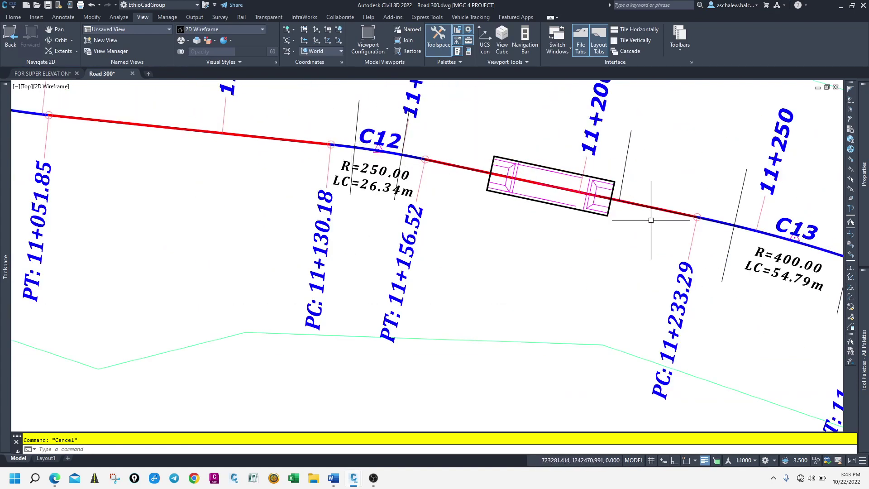
{"action": "scroll", "coordinate": [545, 244], "scroll_direction": "down", "scroll_amount": 4}
{"action": "scroll", "coordinate": [398, 204], "scroll_direction": "up", "scroll_amount": 4}
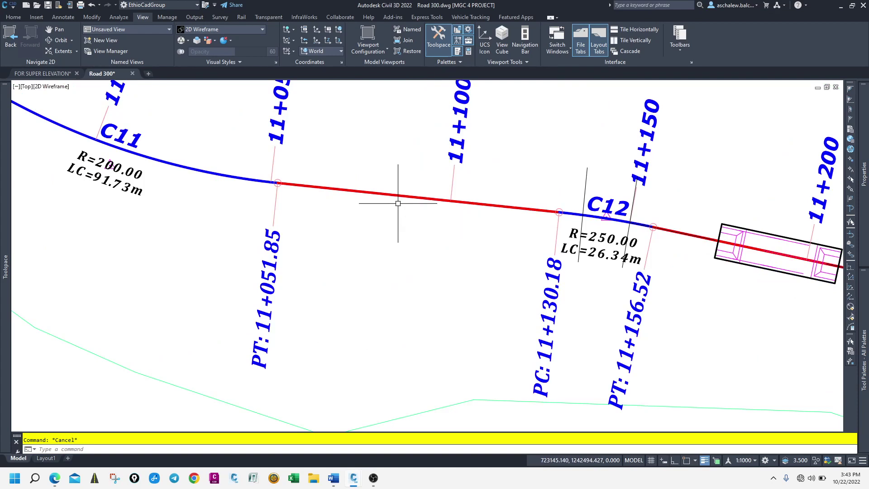
{"action": "left_click", "coordinate": [406, 196]}
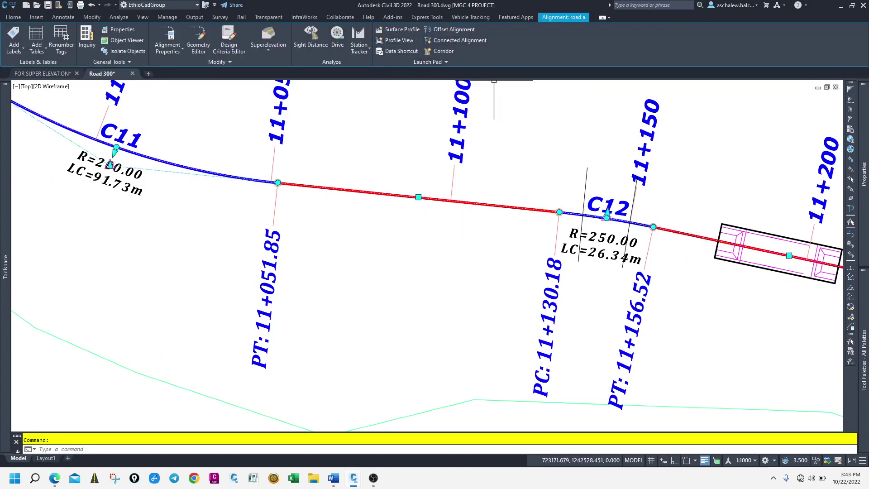
Step: Create 3.500 m left and right offset alignments of road a using ERA WIDENING and offset profiles
{"action": "left_click", "coordinate": [450, 30]}
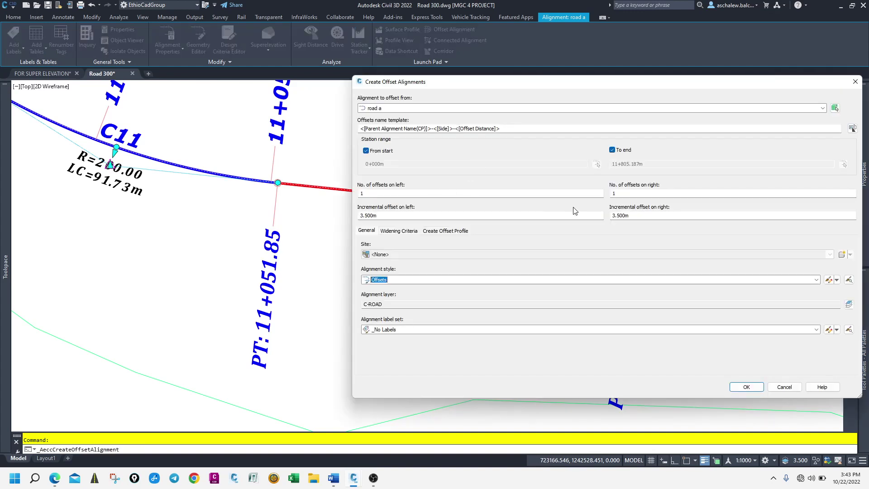
{"action": "left_click", "coordinate": [396, 231]}
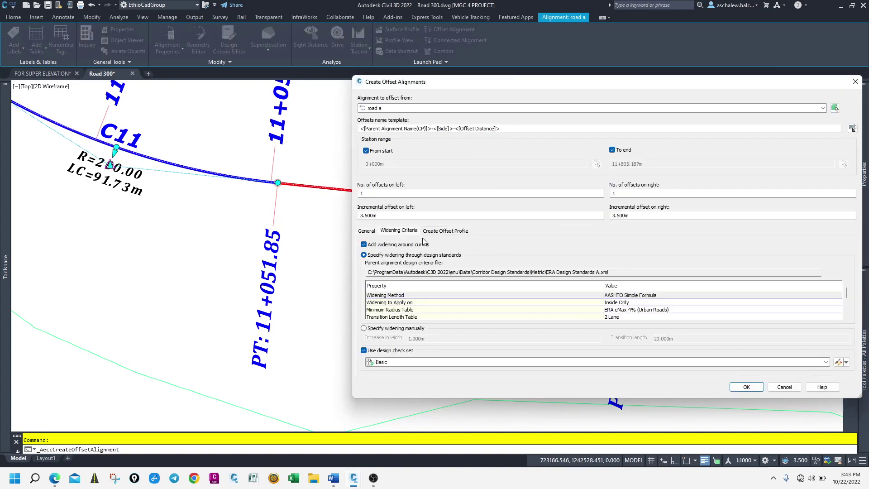
{"action": "left_click", "coordinate": [632, 299]}
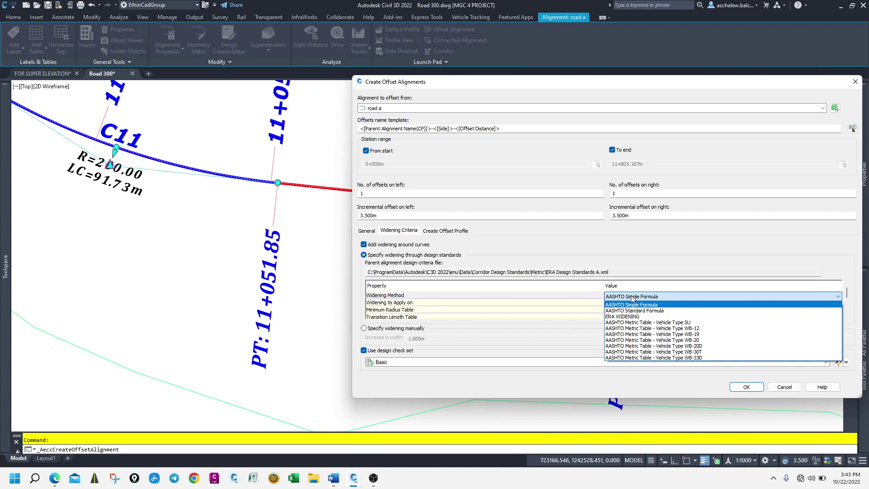
{"action": "left_click", "coordinate": [635, 317]}
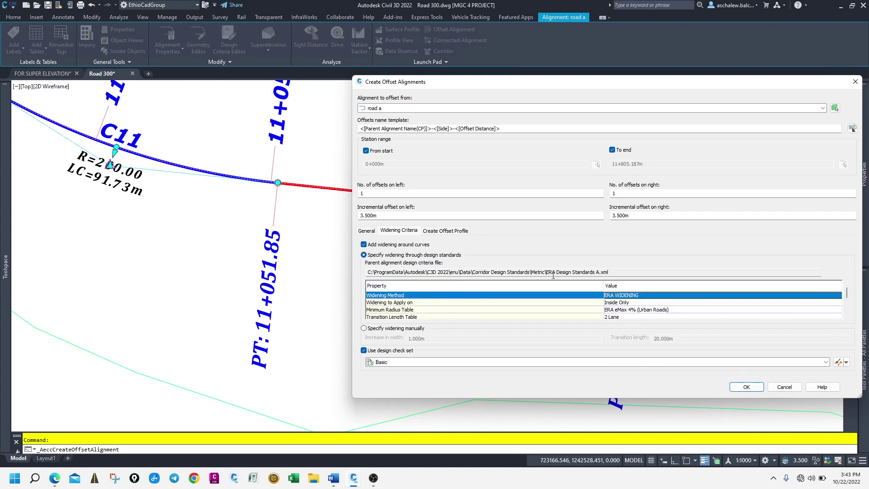
{"action": "left_click", "coordinate": [445, 231]}
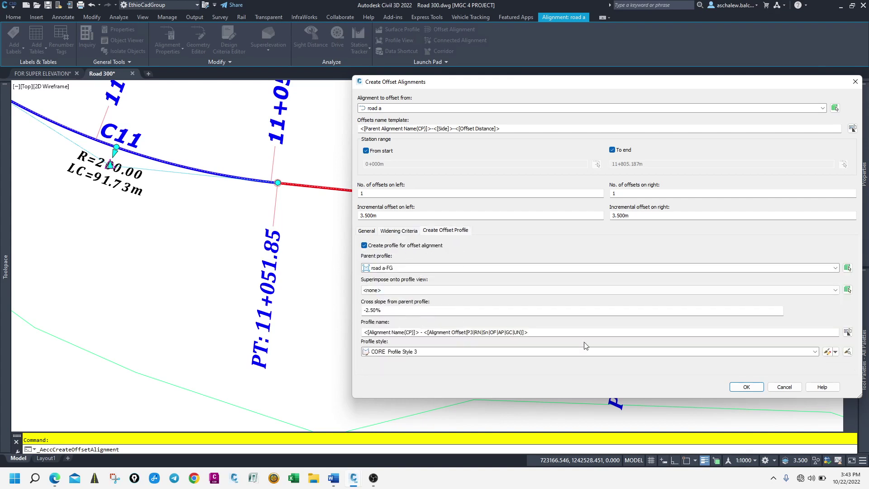
{"action": "left_click", "coordinate": [746, 387]}
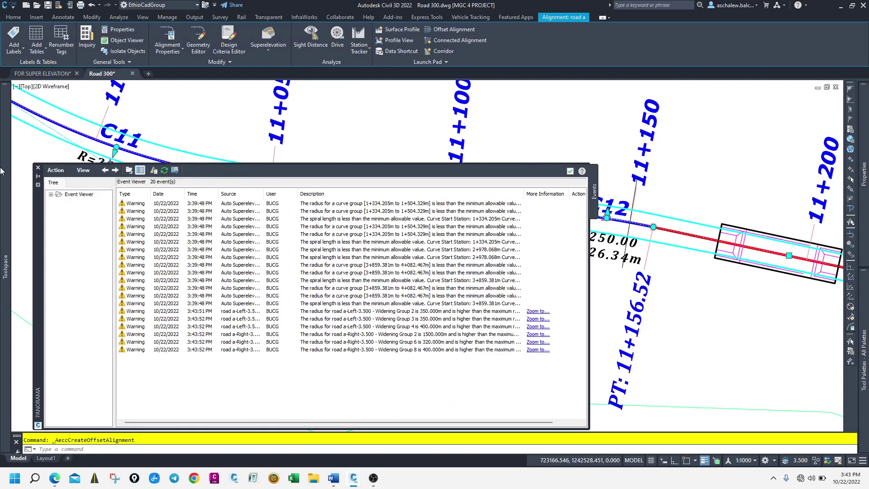
{"action": "left_click", "coordinate": [38, 176]}
Step: Select a new offset alignment and zoom along it from 6+000 to 8+000 to check the curves
{"action": "scroll", "coordinate": [521, 252], "scroll_direction": "down", "scroll_amount": 8}
{"action": "scroll", "coordinate": [272, 222], "scroll_direction": "up", "scroll_amount": 10}
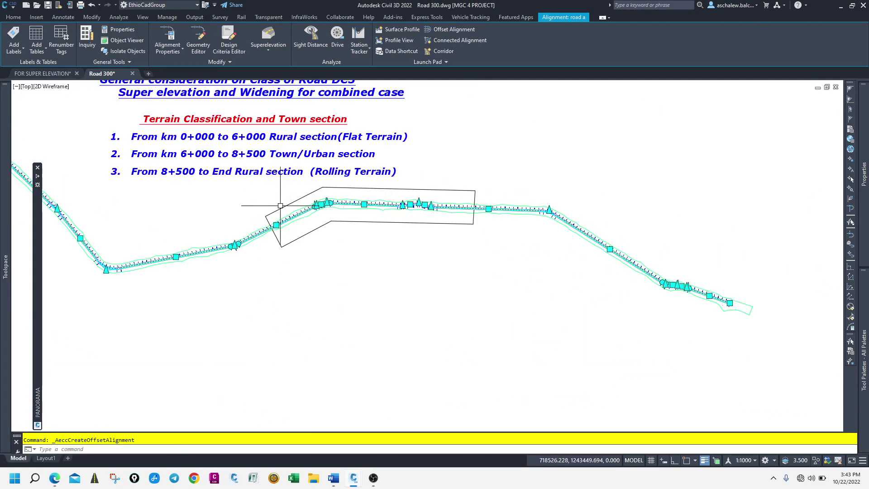
{"action": "scroll", "coordinate": [344, 249], "scroll_direction": "up", "scroll_amount": 3}
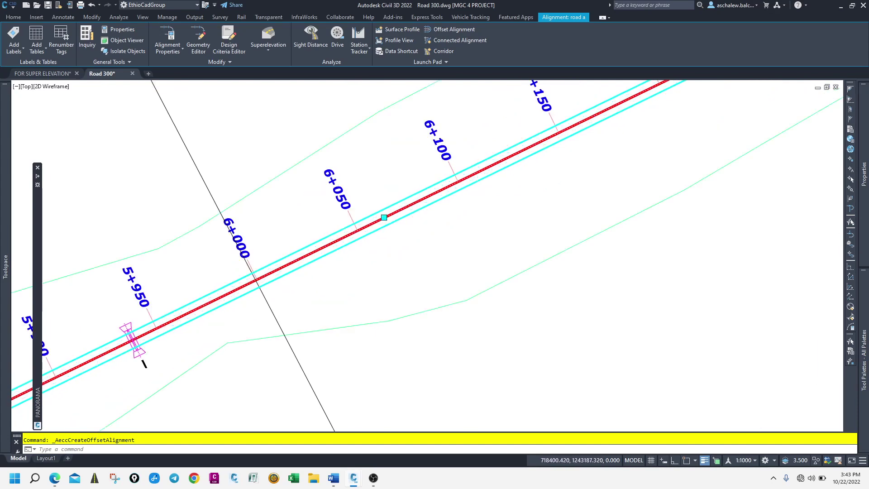
{"action": "key", "text": "Escape"}
{"action": "left_click", "coordinate": [321, 257]}
{"action": "scroll", "coordinate": [294, 263], "scroll_direction": "down", "scroll_amount": 5}
{"action": "scroll", "coordinate": [316, 181], "scroll_direction": "up", "scroll_amount": 8}
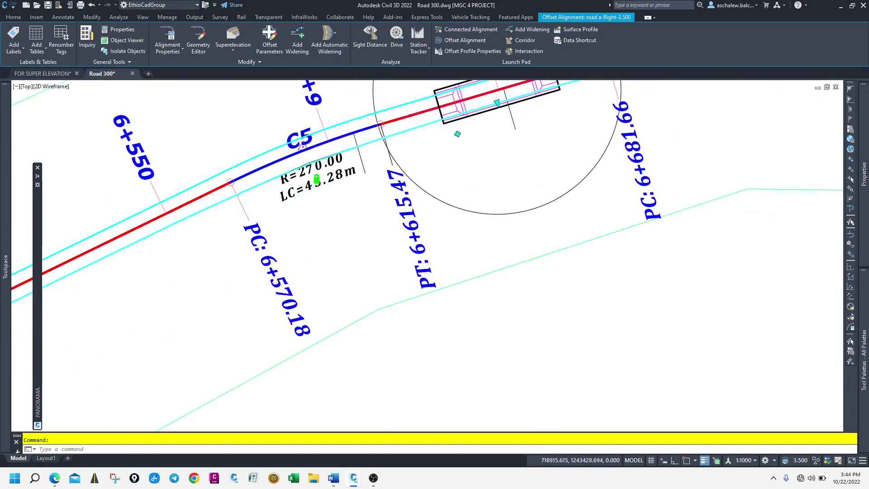
{"action": "scroll", "coordinate": [316, 180], "scroll_direction": "down", "scroll_amount": 2}
{"action": "scroll", "coordinate": [474, 172], "scroll_direction": "up", "scroll_amount": 2}
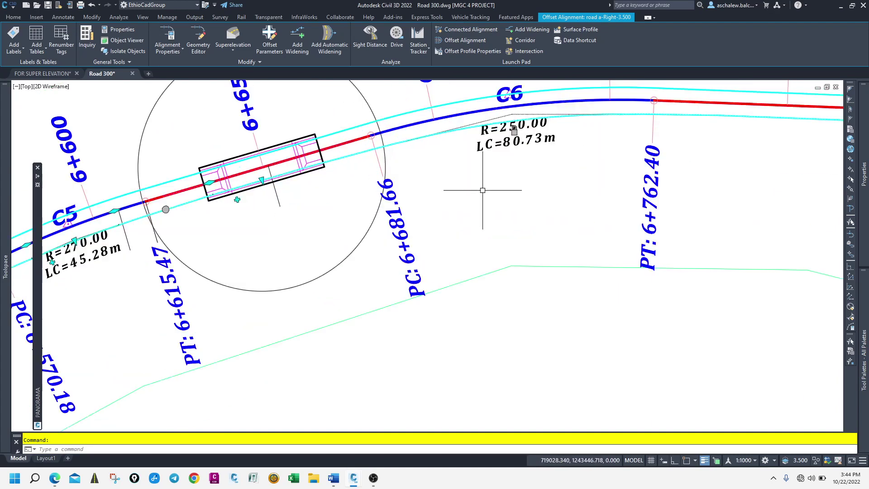
{"action": "scroll", "coordinate": [167, 208], "scroll_direction": "down", "scroll_amount": 5}
{"action": "scroll", "coordinate": [781, 192], "scroll_direction": "up", "scroll_amount": 5}
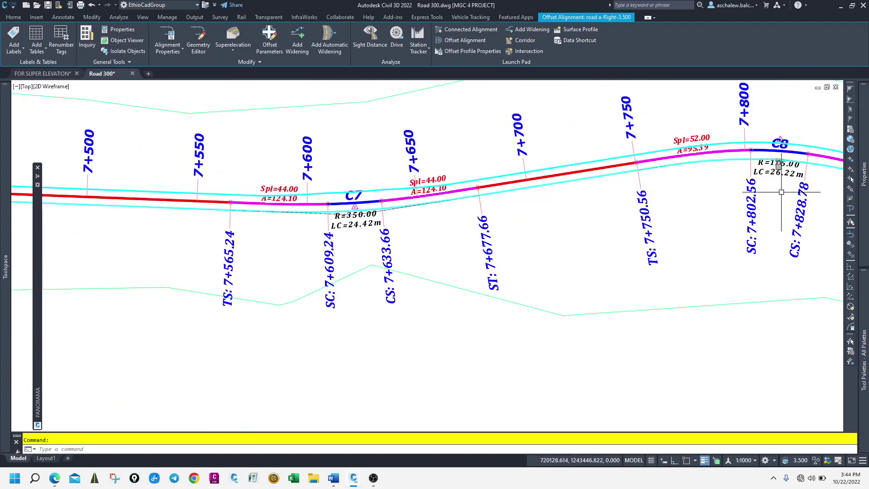
{"action": "scroll", "coordinate": [781, 192], "scroll_direction": "up", "scroll_amount": 5}
{"action": "scroll", "coordinate": [592, 193], "scroll_direction": "down", "scroll_amount": 3}
{"action": "scroll", "coordinate": [636, 204], "scroll_direction": "up", "scroll_amount": 3}
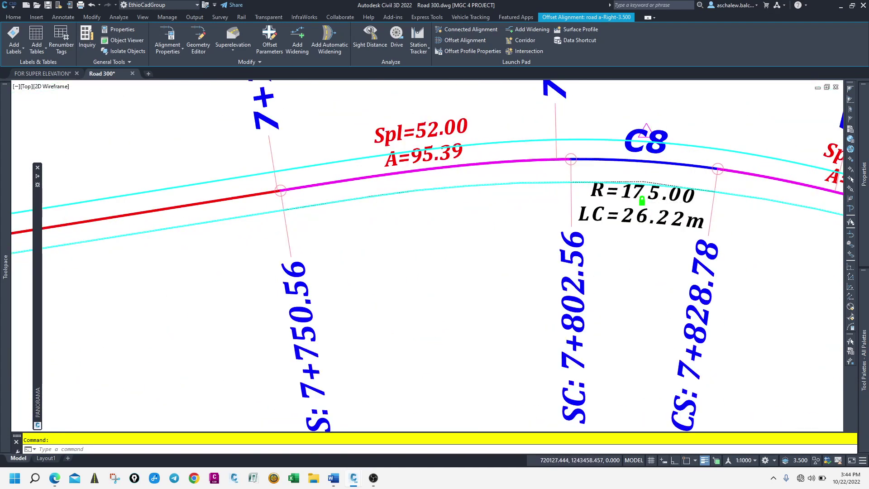
{"action": "scroll", "coordinate": [643, 201], "scroll_direction": "down", "scroll_amount": 7}
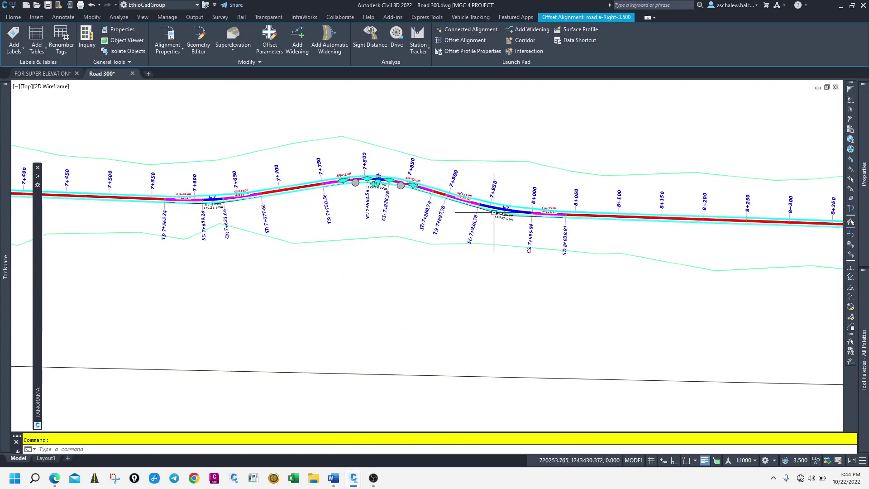
{"action": "scroll", "coordinate": [511, 194], "scroll_direction": "up", "scroll_amount": 3}
{"action": "scroll", "coordinate": [516, 212], "scroll_direction": "up", "scroll_amount": 5}
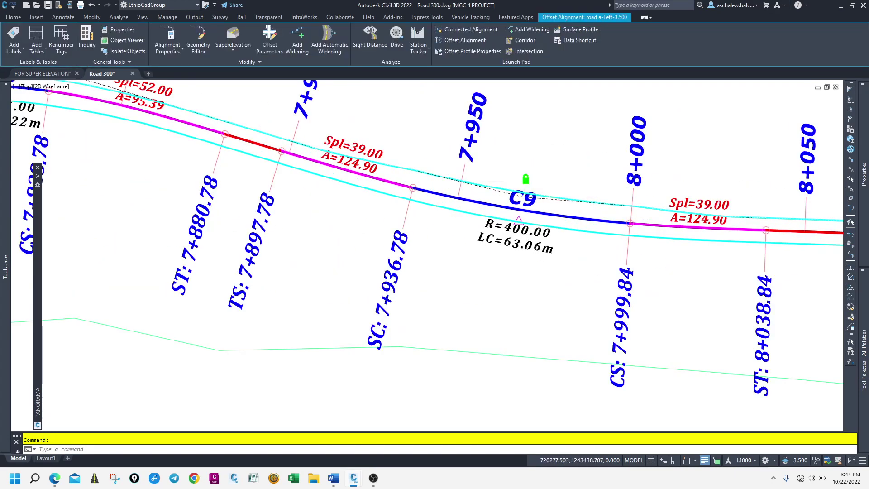
{"action": "scroll", "coordinate": [525, 172], "scroll_direction": "down", "scroll_amount": 6}
{"action": "scroll", "coordinate": [423, 171], "scroll_direction": "up", "scroll_amount": 3}
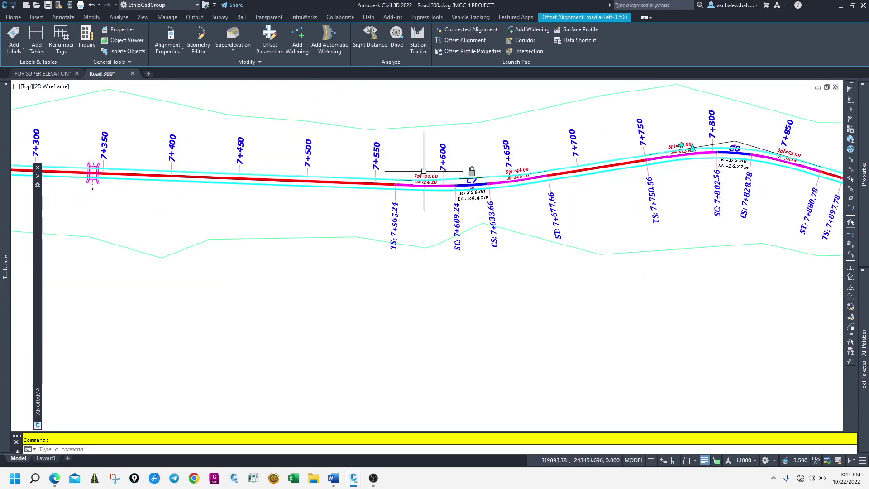
{"action": "scroll", "coordinate": [472, 172], "scroll_direction": "up", "scroll_amount": 3}
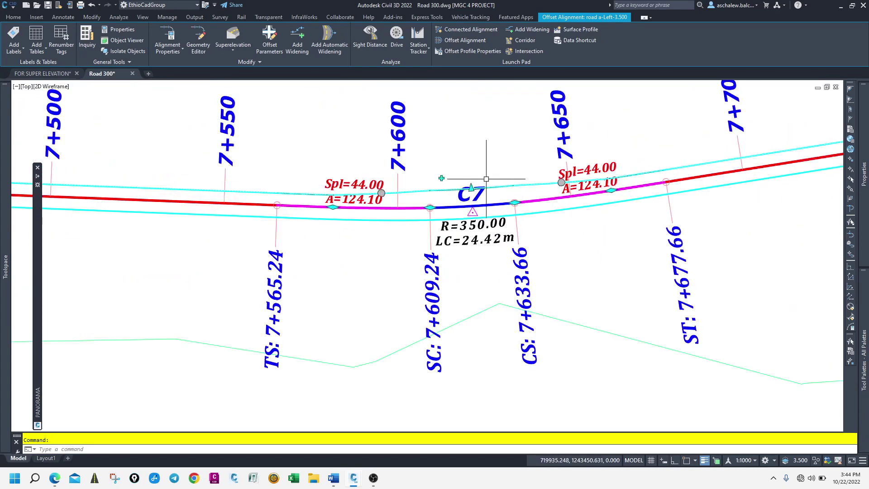
{"action": "scroll", "coordinate": [470, 156], "scroll_direction": "down", "scroll_amount": 6}
{"action": "scroll", "coordinate": [495, 171], "scroll_direction": "up", "scroll_amount": 4}
{"action": "scroll", "coordinate": [335, 194], "scroll_direction": "down", "scroll_amount": 3}
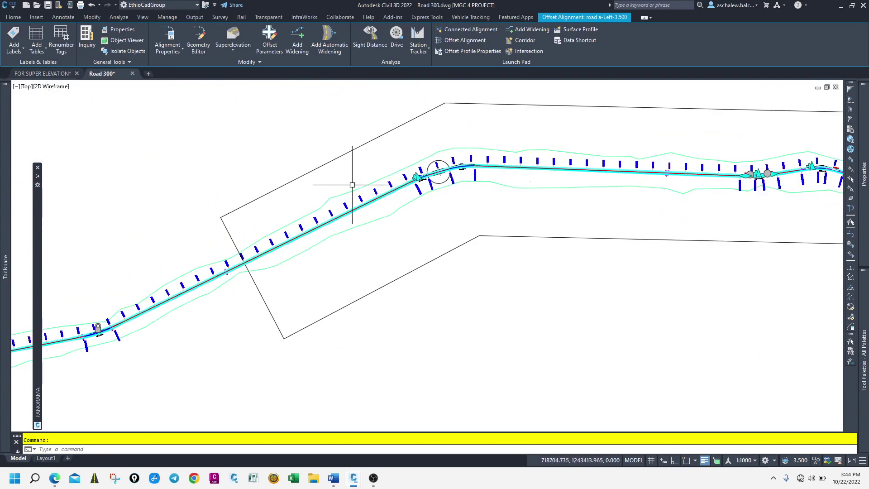
Step: Clear the selection and pick the road a-Right-3.500 offset alignment
{"action": "key", "text": "Escape"}
{"action": "scroll", "coordinate": [298, 267], "scroll_direction": "up", "scroll_amount": 7}
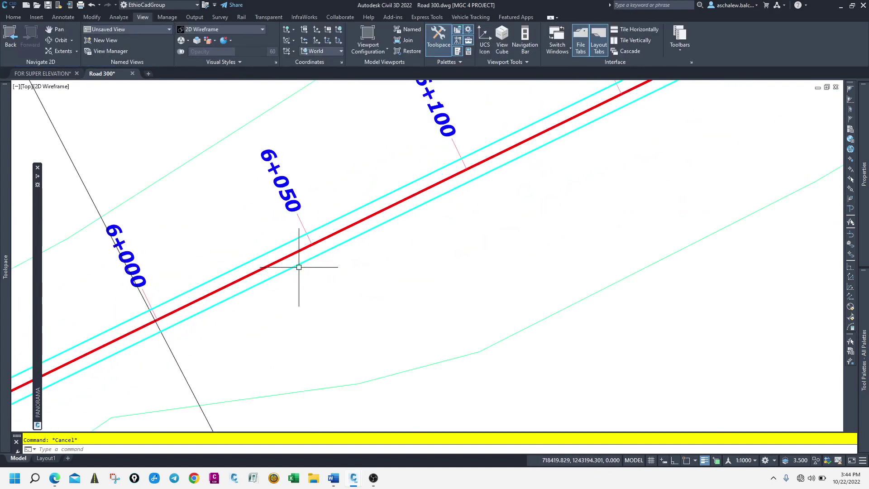
{"action": "left_click", "coordinate": [298, 264]}
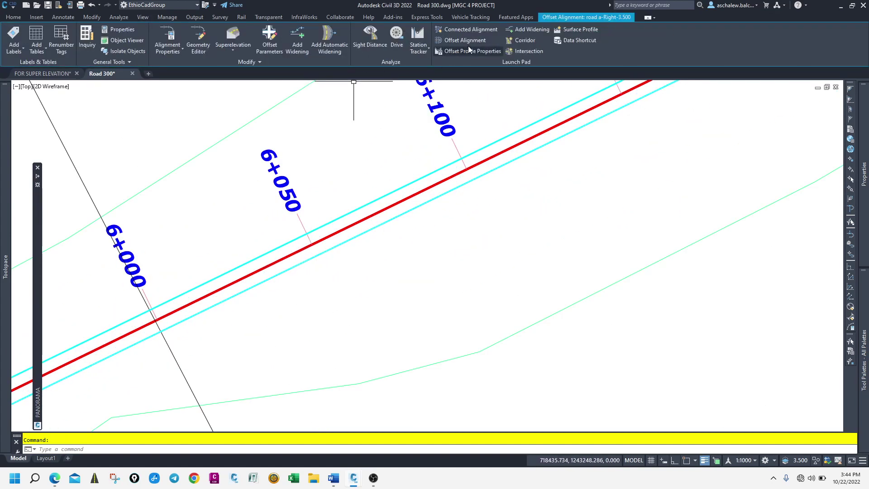
Step: Add a 6 m widening to road a-Right-3.500 from station 6+000 to about 8+500
{"action": "left_click", "coordinate": [296, 37]}
{"action": "key", "text": "Return"}
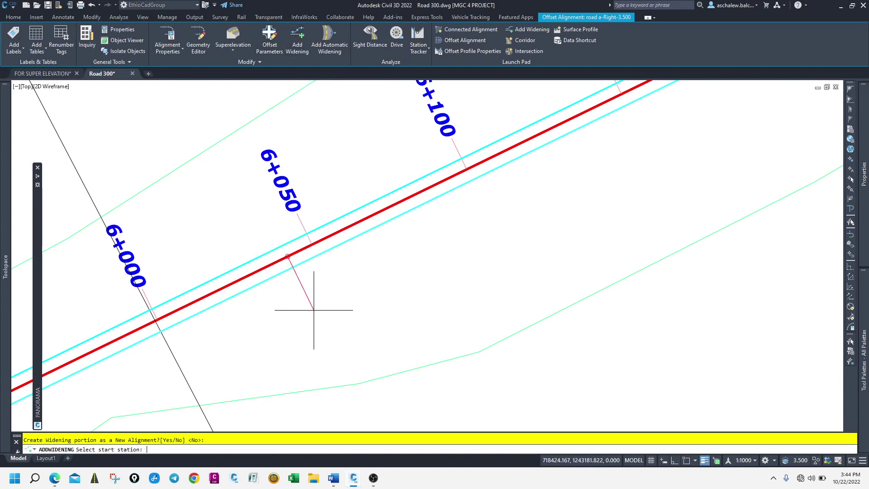
{"action": "scroll", "coordinate": [170, 344], "scroll_direction": "up", "scroll_amount": 2}
{"action": "left_click", "coordinate": [150, 336]}
{"action": "scroll", "coordinate": [151, 344], "scroll_direction": "down", "scroll_amount": 4}
{"action": "scroll", "coordinate": [602, 261], "scroll_direction": "down", "scroll_amount": 2}
{"action": "scroll", "coordinate": [747, 326], "scroll_direction": "up", "scroll_amount": 6}
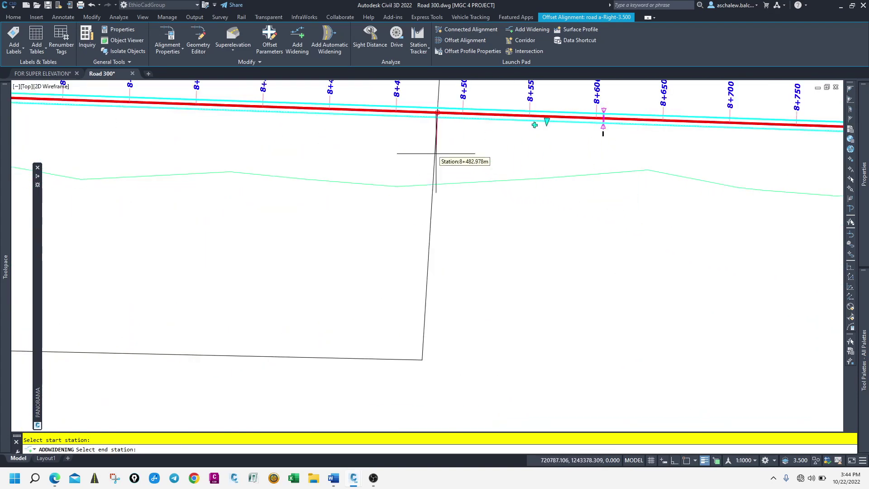
{"action": "left_click", "coordinate": [464, 133]}
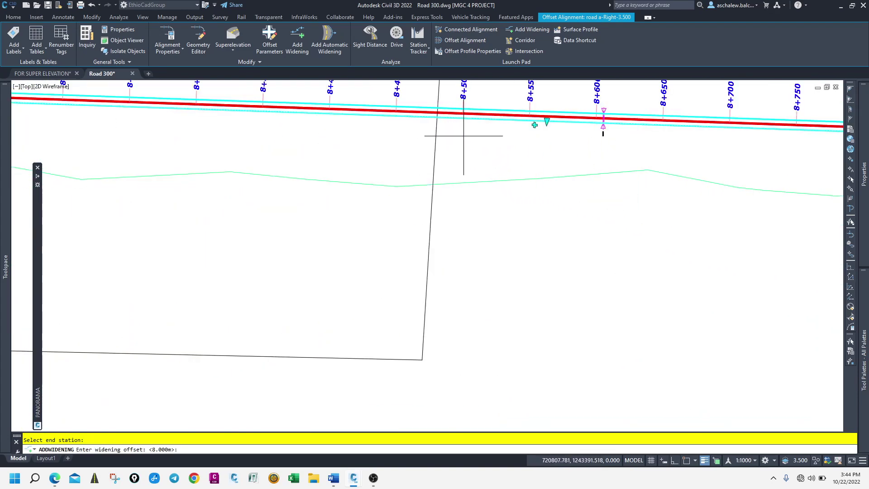
{"action": "key", "text": "Return"}
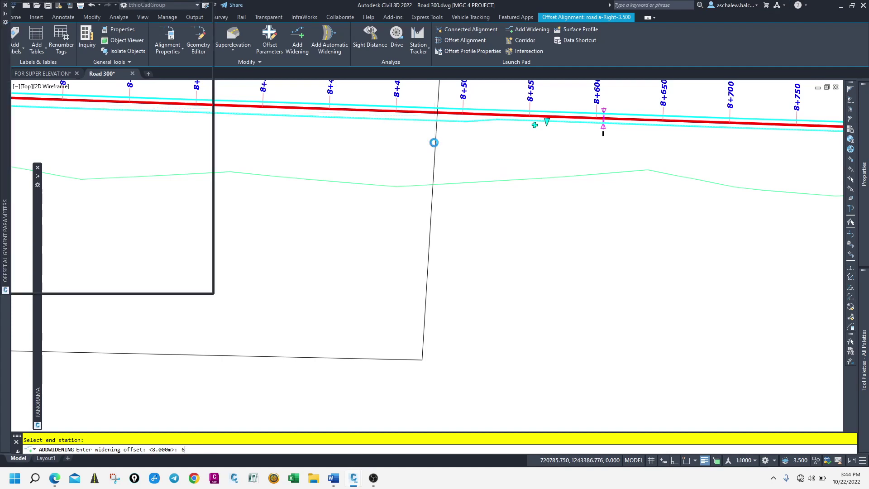
{"action": "left_click", "coordinate": [148, 87]}
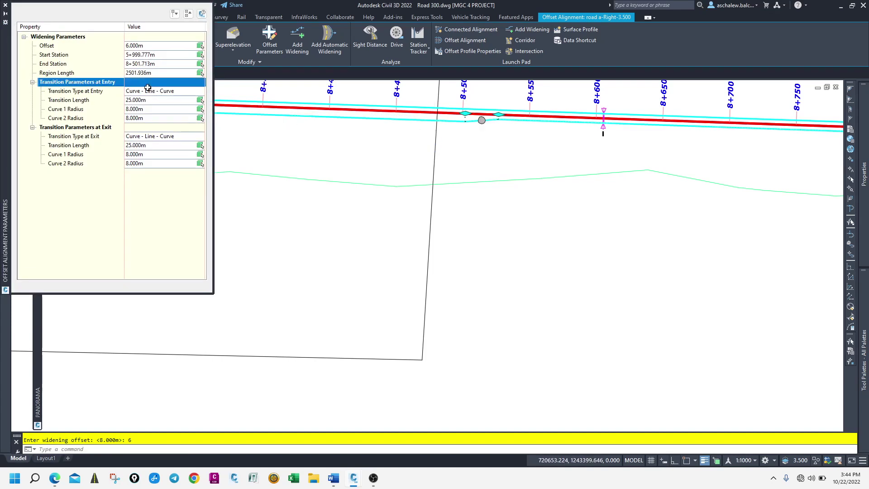
Step: Set the right widening's entry and exit transitions to Linear with 50 m transition lengths
{"action": "left_click", "coordinate": [149, 92]}
{"action": "left_click", "coordinate": [144, 101]}
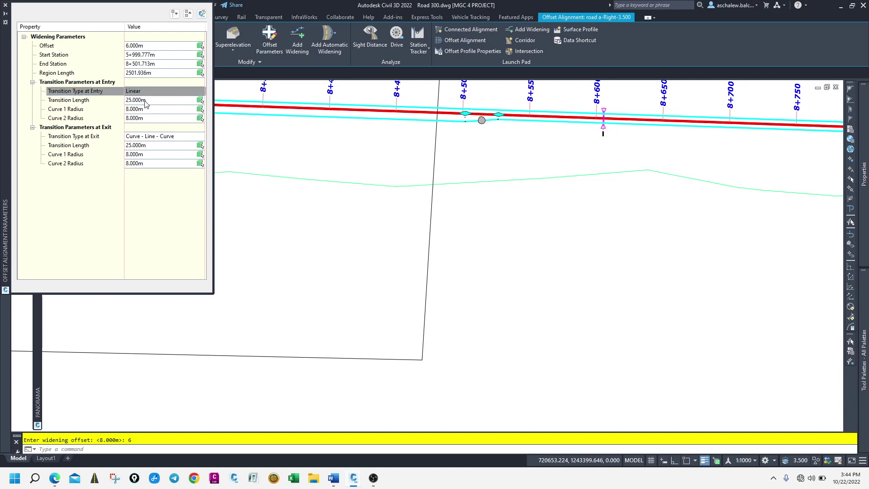
{"action": "left_click", "coordinate": [143, 109]}
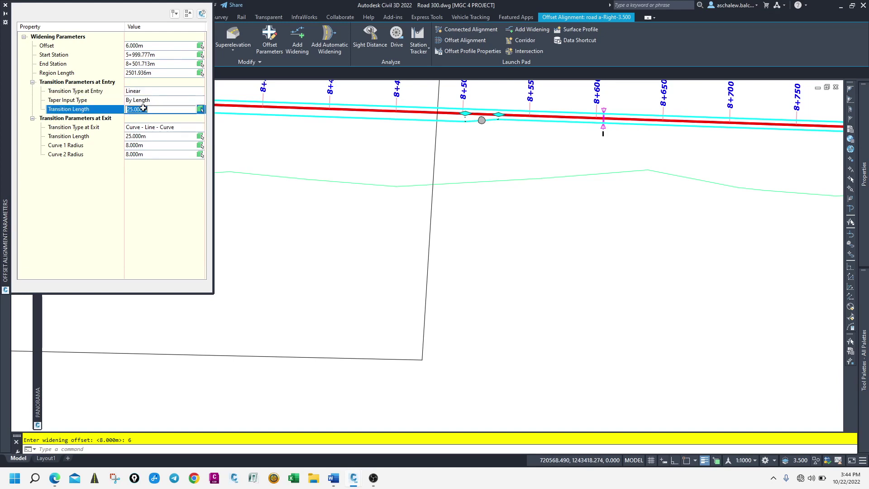
{"action": "key", "text": "Return"}
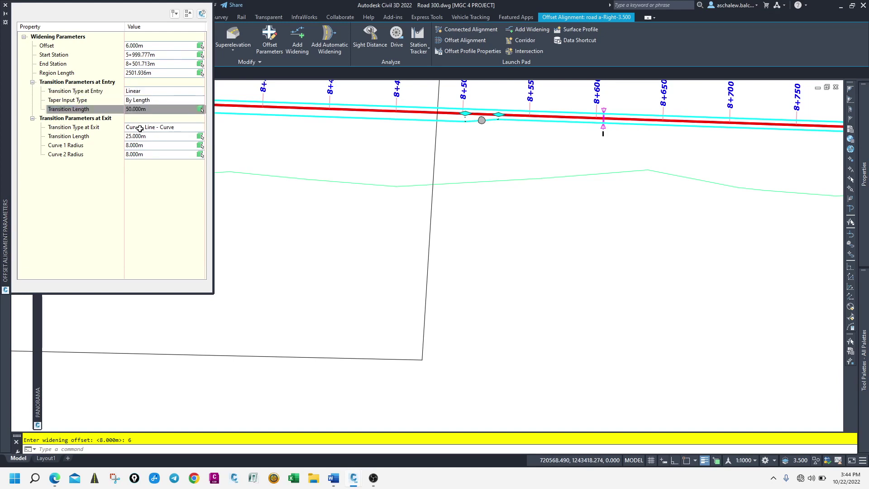
{"action": "left_click", "coordinate": [139, 129]}
{"action": "left_click", "coordinate": [139, 129]}
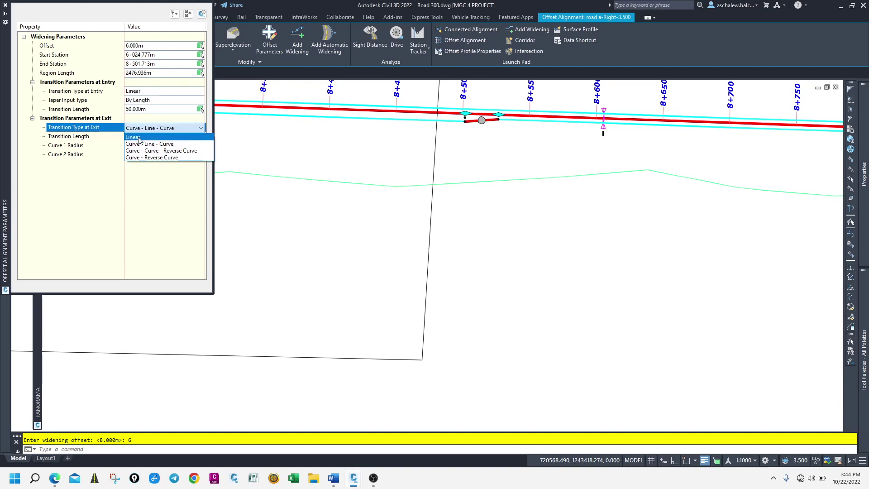
{"action": "left_click", "coordinate": [140, 140]}
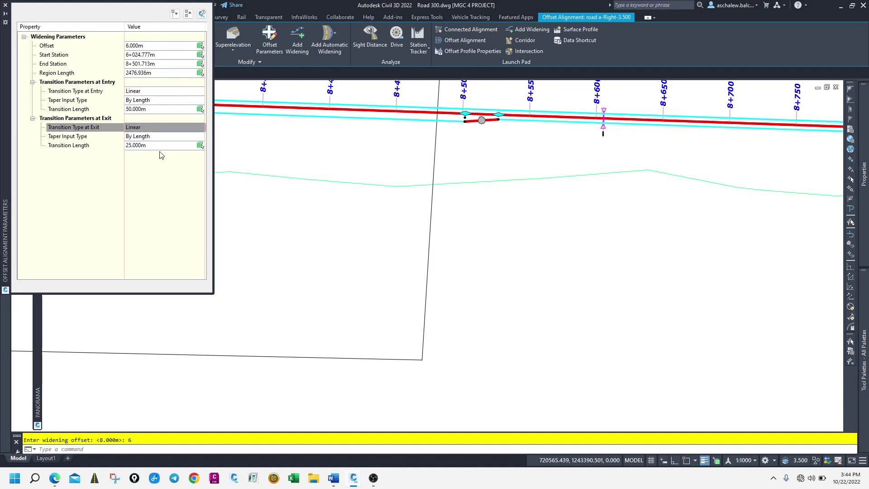
{"action": "left_click", "coordinate": [153, 144]}
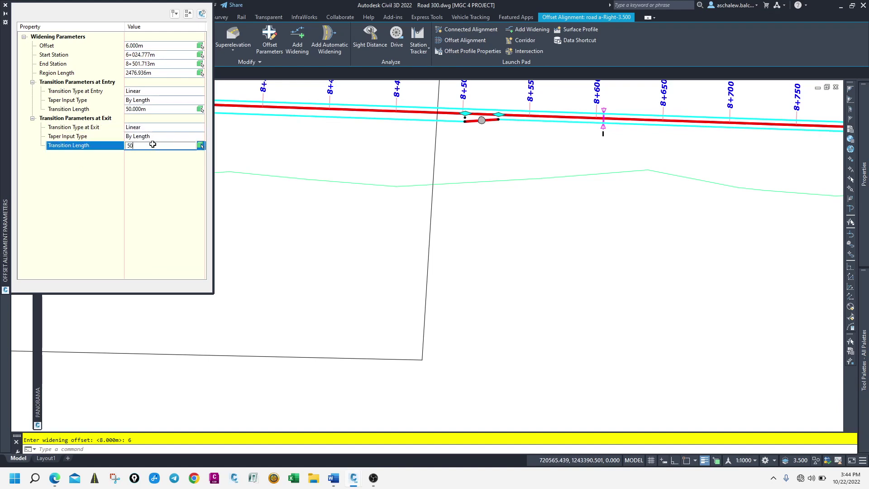
{"action": "key", "text": "Return"}
Step: Drag the a-Right-3.500 widening start grip to about station 6+000 and finish editing
{"action": "left_click", "coordinate": [332, 199]}
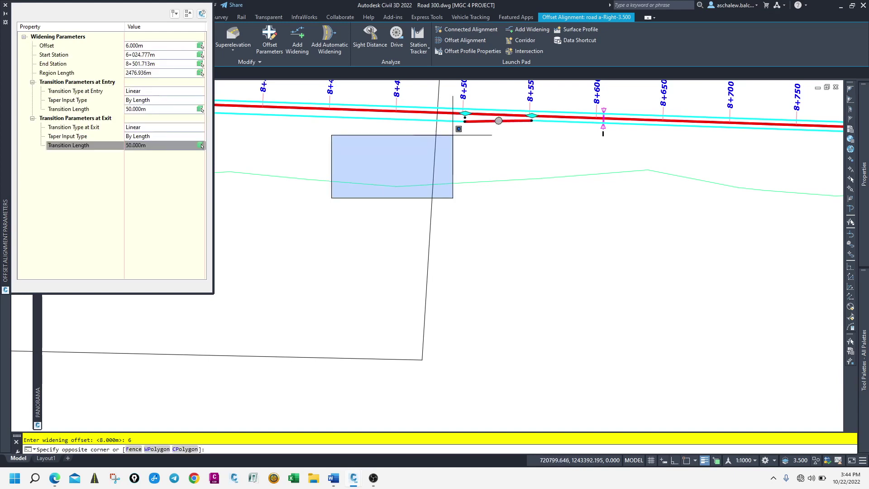
{"action": "scroll", "coordinate": [397, 196], "scroll_direction": "down", "scroll_amount": 6}
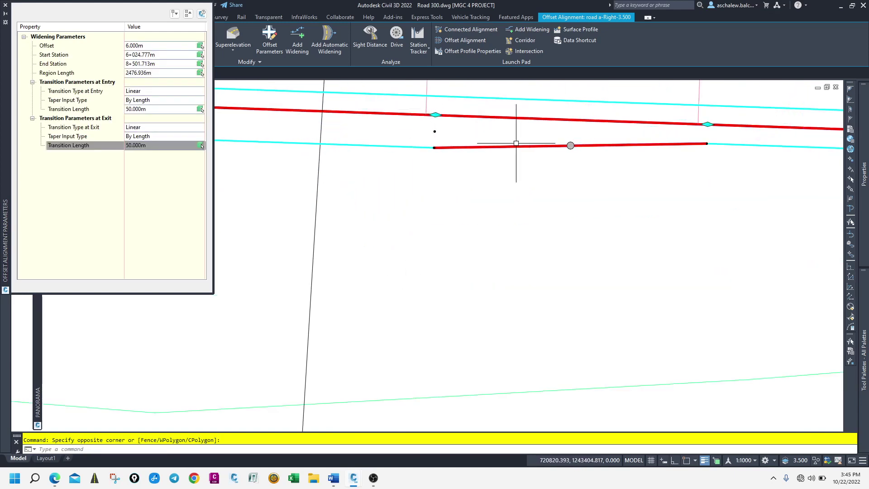
{"action": "scroll", "coordinate": [312, 195], "scroll_direction": "up", "scroll_amount": 6}
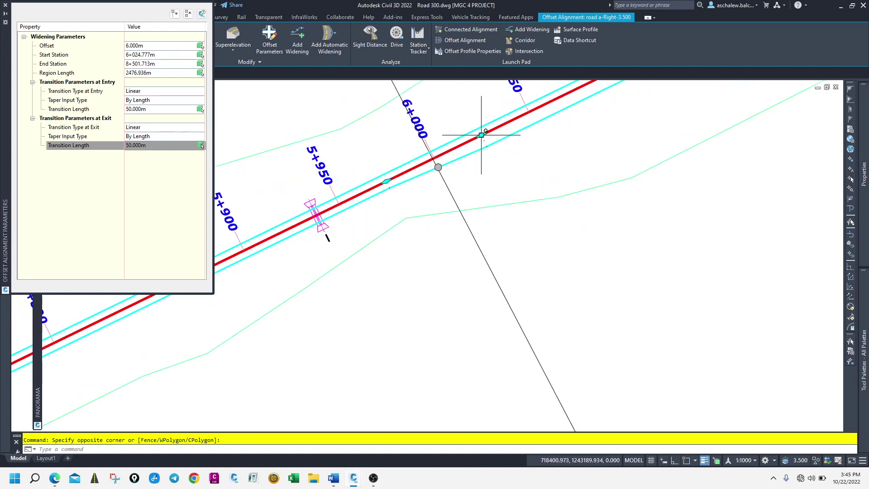
{"action": "left_click", "coordinate": [462, 140]}
{"action": "scroll", "coordinate": [453, 149], "scroll_direction": "up", "scroll_amount": 3}
{"action": "left_click", "coordinate": [397, 173]}
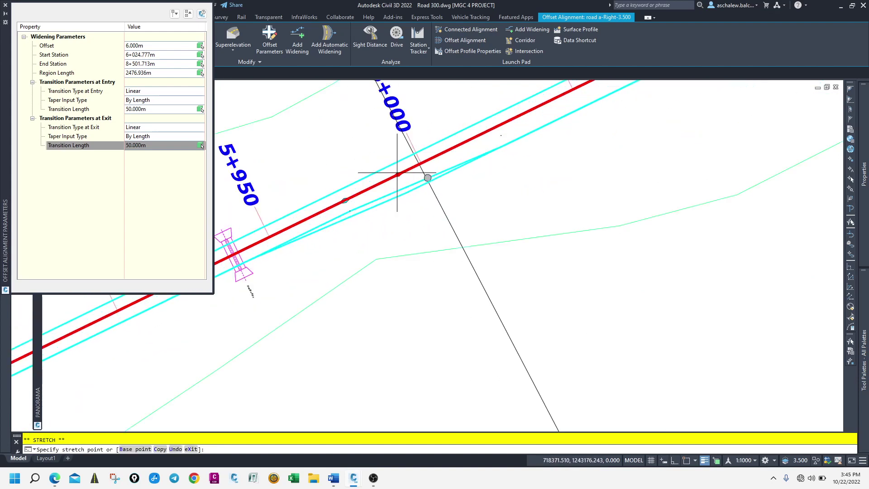
{"action": "left_click", "coordinate": [421, 163]}
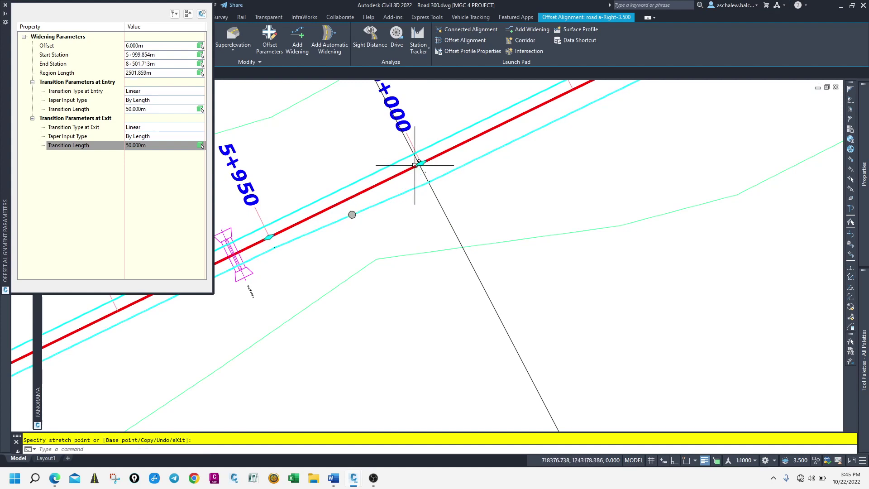
{"action": "key", "text": "Escape"}
{"action": "left_click", "coordinate": [454, 134]}
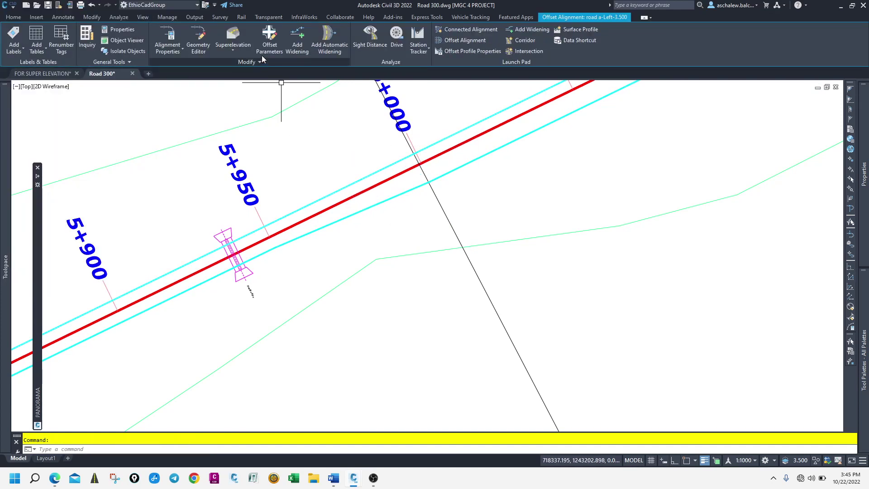
Step: Add a 6 m widening to a-Left-3.500 on the existing offset, from about 6+000 to 8+480
{"action": "left_click", "coordinate": [305, 47]}
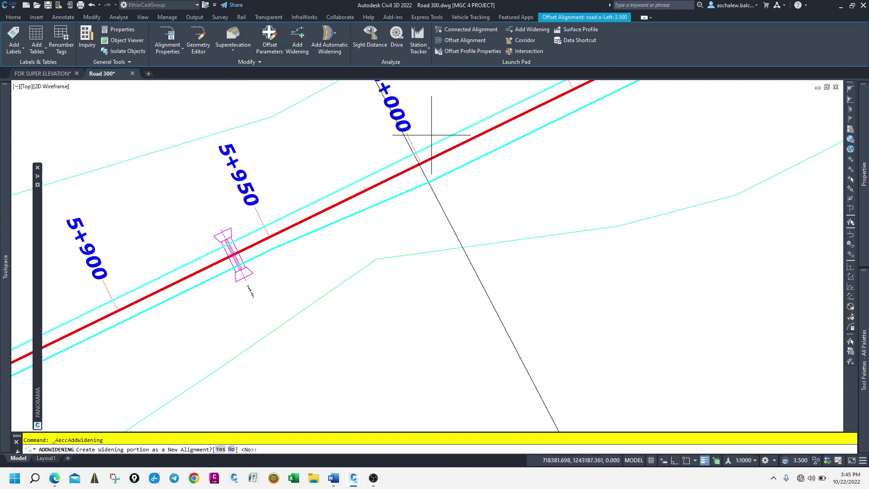
{"action": "key", "text": "Return"}
{"action": "left_click", "coordinate": [415, 155]}
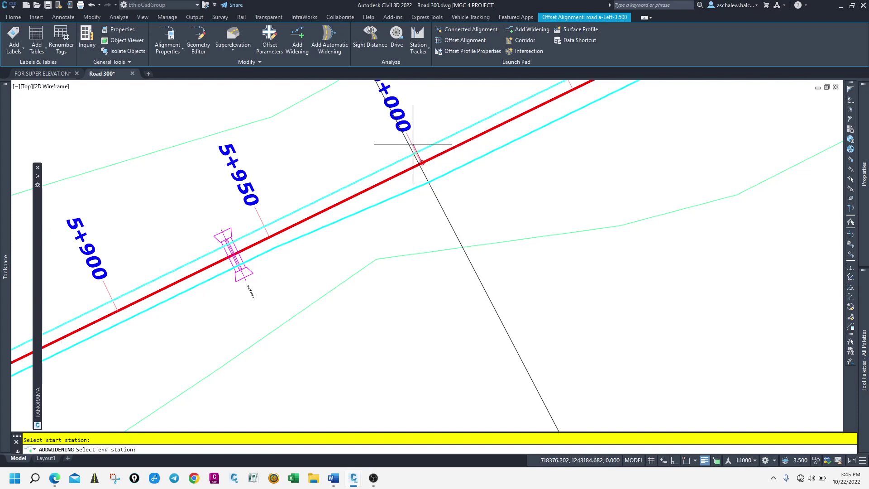
{"action": "scroll", "coordinate": [416, 155], "scroll_direction": "down", "scroll_amount": 5}
{"action": "scroll", "coordinate": [644, 203], "scroll_direction": "up", "scroll_amount": 5}
{"action": "scroll", "coordinate": [702, 208], "scroll_direction": "down", "scroll_amount": 3}
{"action": "scroll", "coordinate": [669, 229], "scroll_direction": "up", "scroll_amount": 6}
{"action": "scroll", "coordinate": [642, 237], "scroll_direction": "up", "scroll_amount": 3}
{"action": "left_click", "coordinate": [536, 240]}
{"action": "type", "text": "6"}
{"action": "key", "text": "Return"}
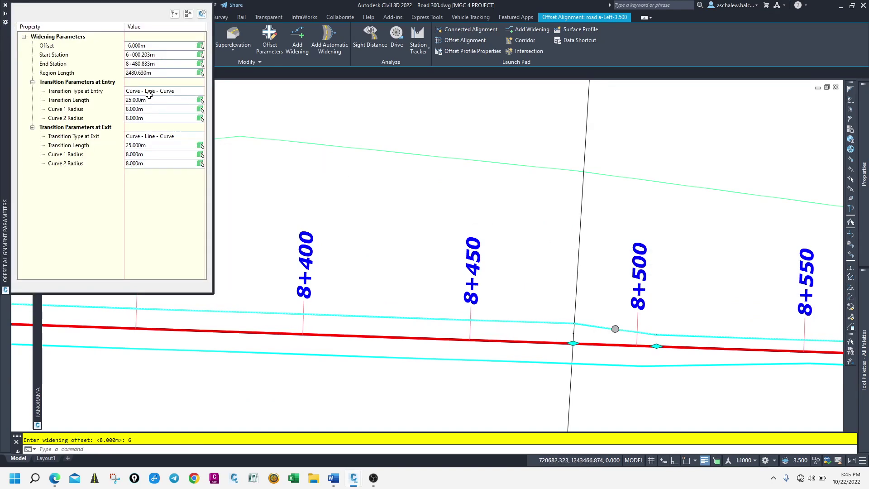
Step: Set the left widening's entry transition to Linear with a 50 m length
{"action": "left_click", "coordinate": [149, 95]}
{"action": "left_click", "coordinate": [140, 100]}
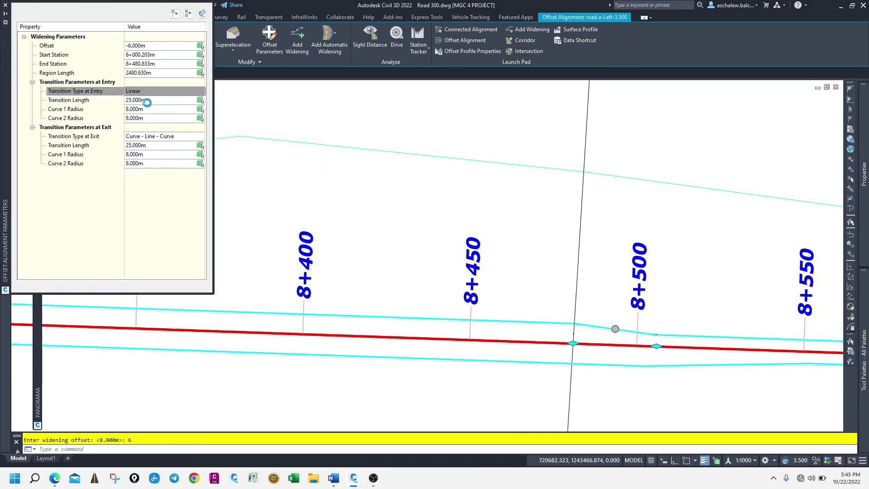
{"action": "left_click", "coordinate": [146, 108]}
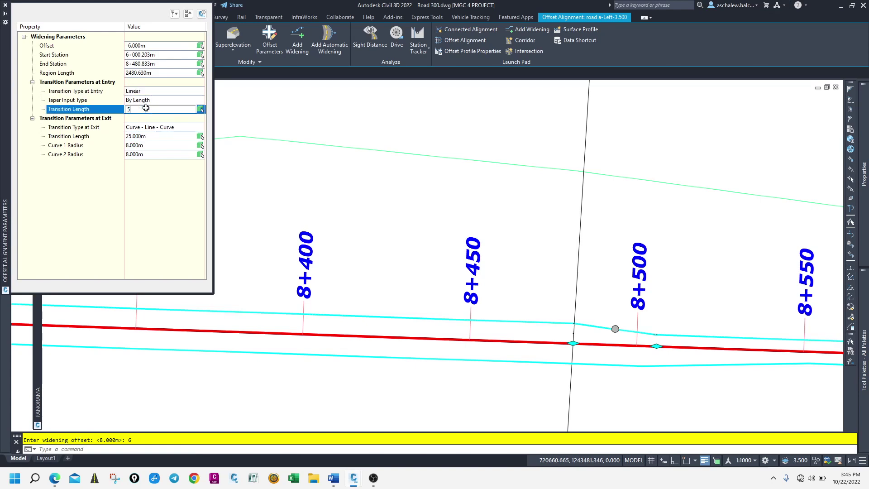
{"action": "key", "text": "Return"}
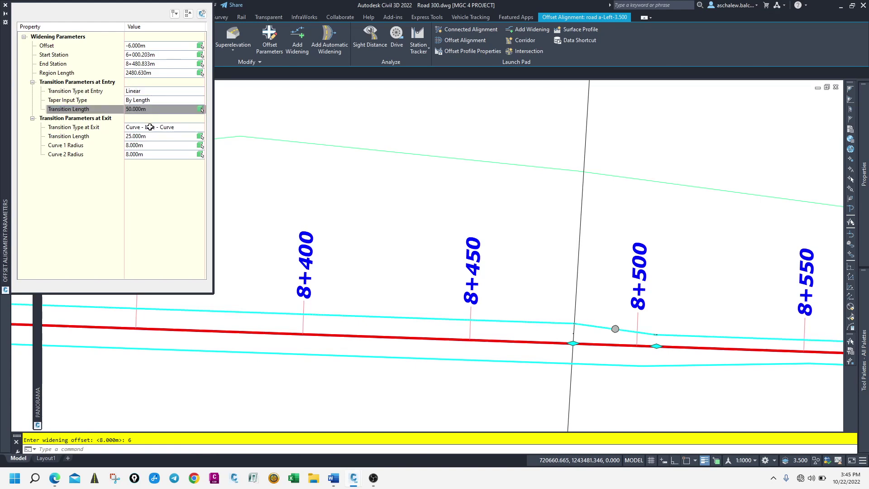
Step: Set the exit transition to Linear, defined by length, with a 50 m length
{"action": "left_click", "coordinate": [149, 127]}
{"action": "left_click", "coordinate": [149, 127]}
{"action": "left_click", "coordinate": [143, 138]}
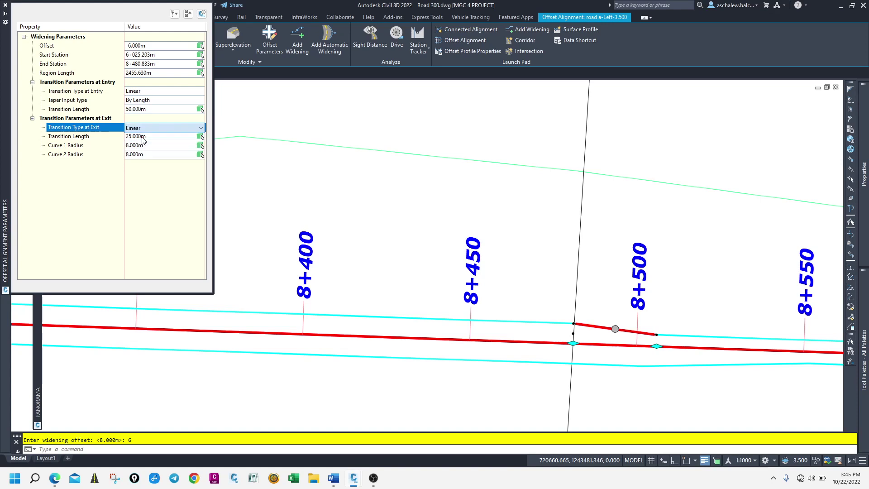
{"action": "left_click", "coordinate": [146, 138]}
{"action": "left_click", "coordinate": [147, 137]}
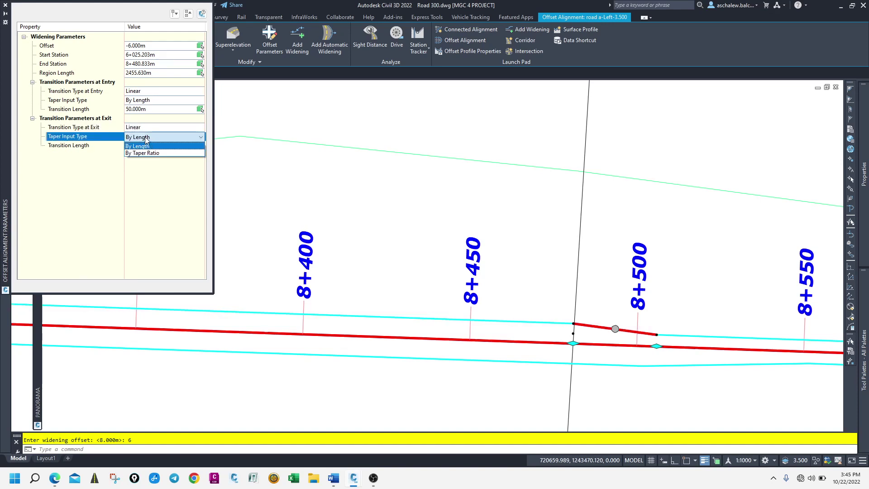
{"action": "left_click", "coordinate": [147, 140]}
{"action": "left_click", "coordinate": [150, 145]}
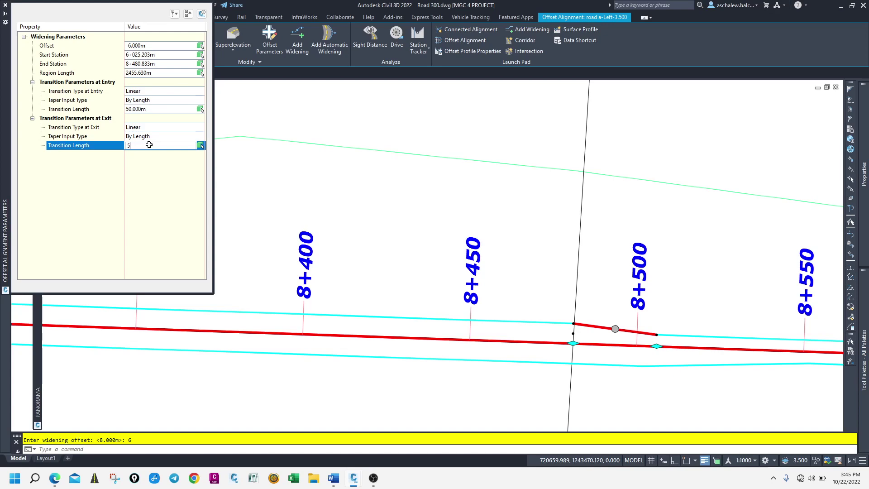
{"action": "type", "text": "50"}
{"action": "key", "text": "Return"}
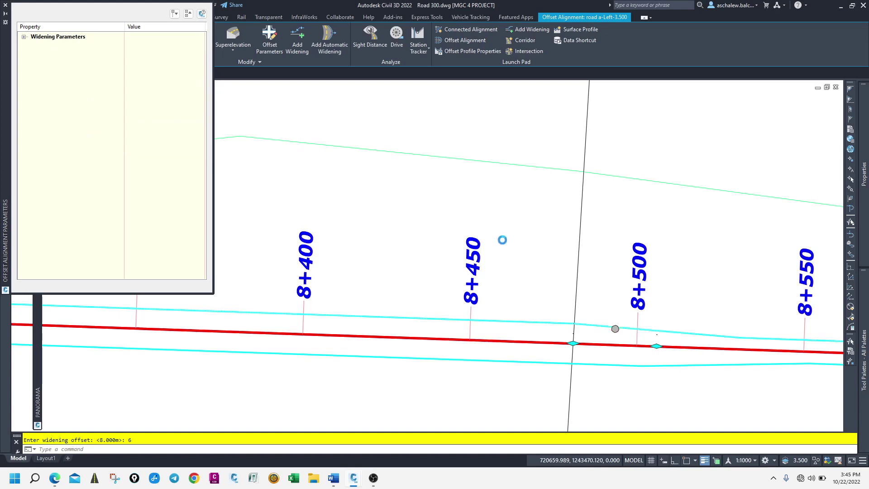
Step: Move the left widening's start grip to about station 6+000 and close the Offset Alignment Parameters palette
{"action": "scroll", "coordinate": [663, 257], "scroll_direction": "down", "scroll_amount": 5}
{"action": "scroll", "coordinate": [662, 257], "scroll_direction": "down", "scroll_amount": 2}
{"action": "scroll", "coordinate": [491, 283], "scroll_direction": "up", "scroll_amount": 8}
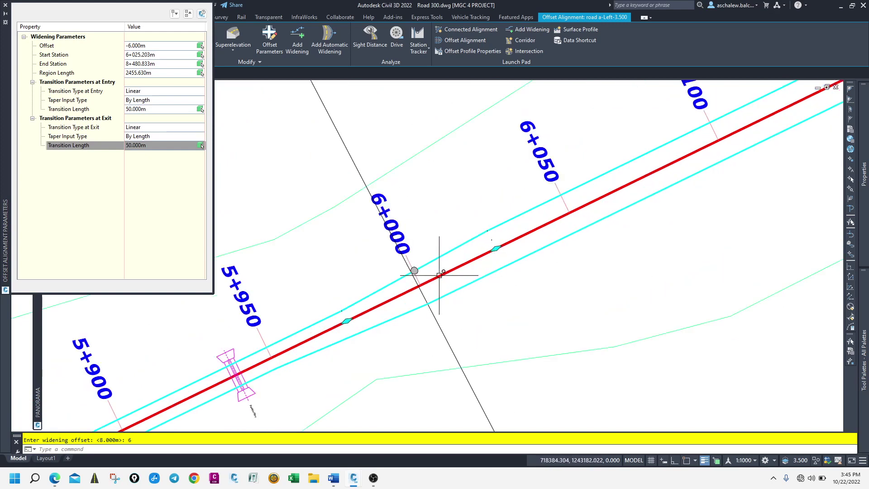
{"action": "left_click", "coordinate": [496, 248]}
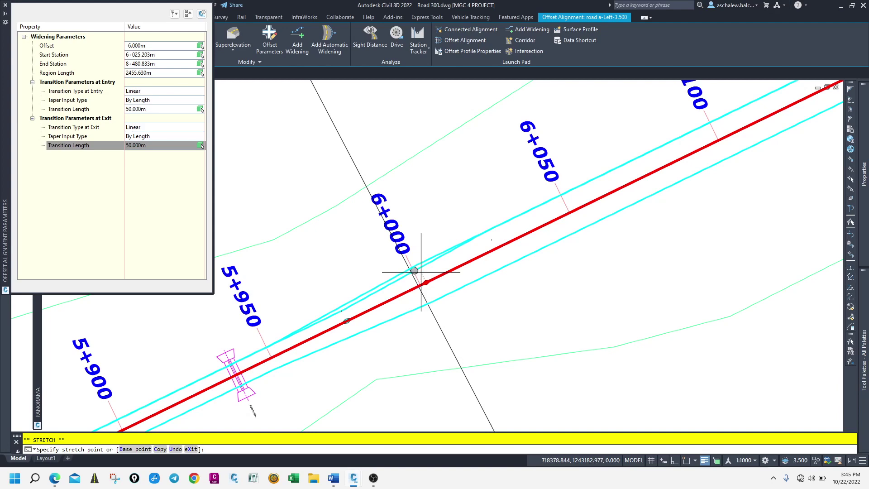
{"action": "left_click", "coordinate": [420, 271]}
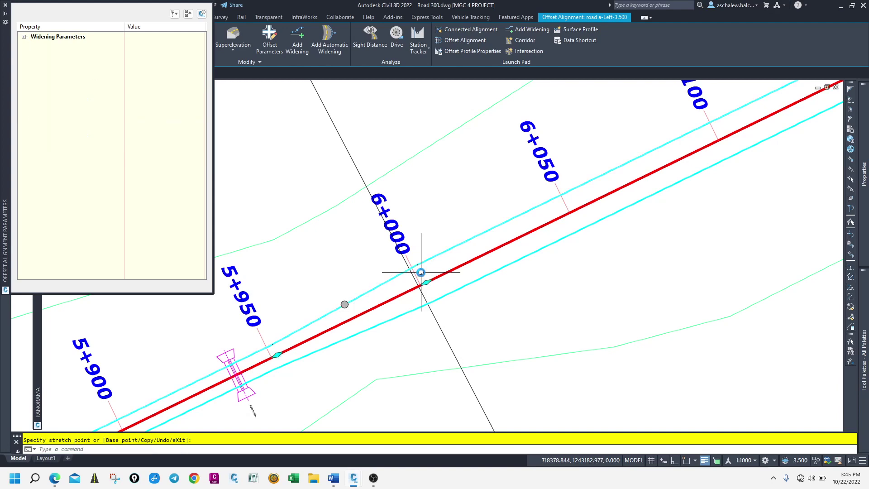
{"action": "left_click", "coordinate": [6, 6]}
{"action": "scroll", "coordinate": [502, 243], "scroll_direction": "down", "scroll_amount": 10}
{"action": "scroll", "coordinate": [363, 263], "scroll_direction": "down", "scroll_amount": 2}
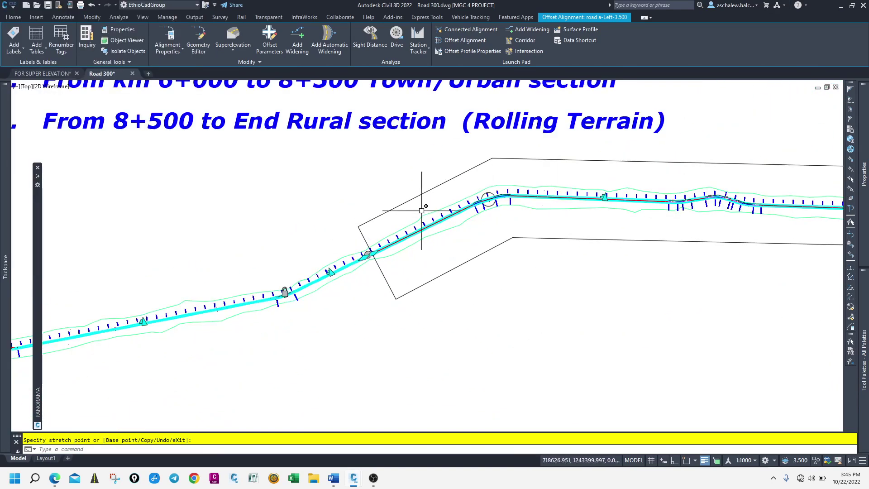
{"action": "key", "text": "Escape"}
{"action": "scroll", "coordinate": [398, 239], "scroll_direction": "up", "scroll_amount": 4}
{"action": "scroll", "coordinate": [607, 251], "scroll_direction": "down", "scroll_amount": 8}
{"action": "scroll", "coordinate": [669, 288], "scroll_direction": "up", "scroll_amount": 6}
{"action": "scroll", "coordinate": [669, 288], "scroll_direction": "up", "scroll_amount": 5}
{"action": "scroll", "coordinate": [488, 247], "scroll_direction": "up", "scroll_amount": 4}
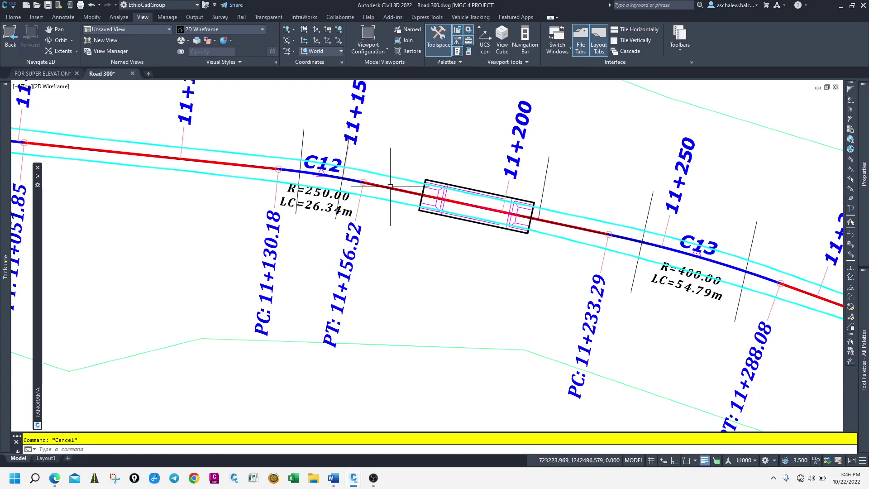
{"action": "scroll", "coordinate": [346, 174], "scroll_direction": "down", "scroll_amount": 2}
{"action": "scroll", "coordinate": [349, 183], "scroll_direction": "up", "scroll_amount": 2}
{"action": "left_click", "coordinate": [349, 182]}
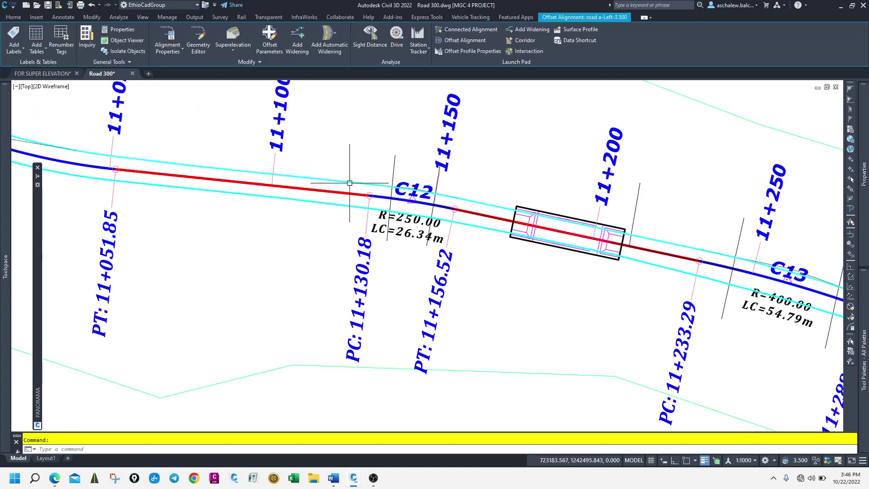
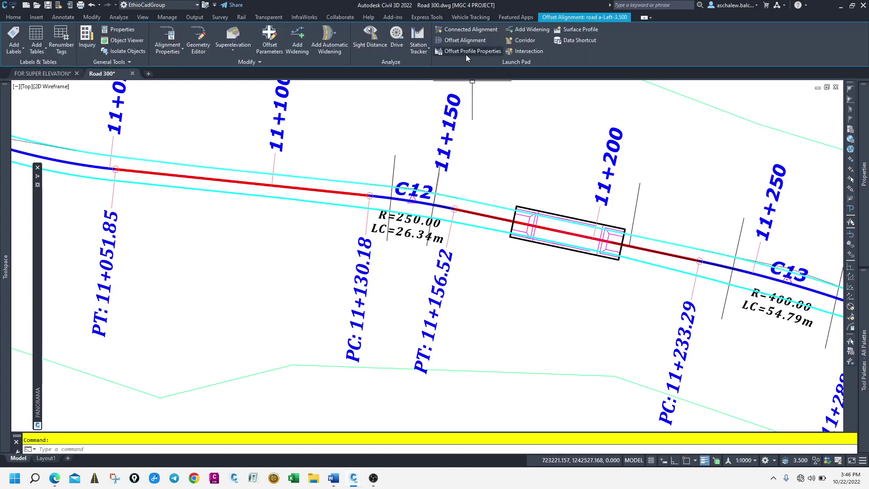
Step: From the road a-Left-3.500 offset profile's Offset Parameters, add a new cross-slope region
{"action": "left_click", "coordinate": [473, 53]}
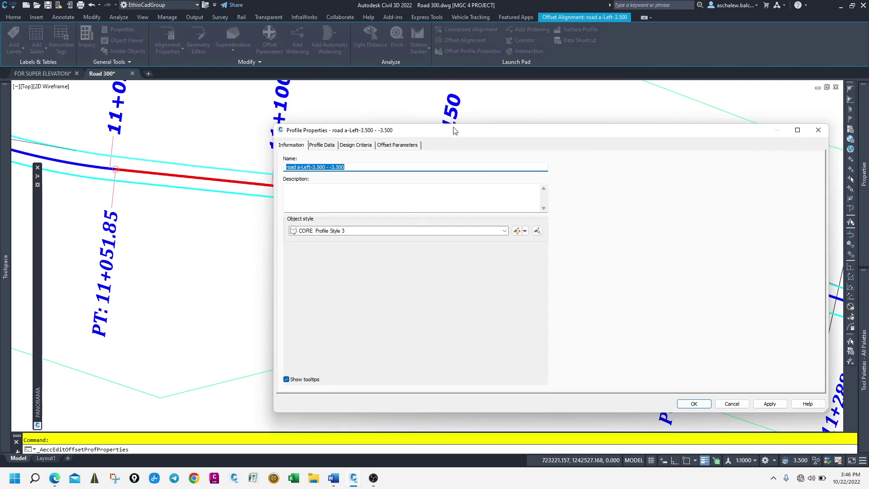
{"action": "left_click", "coordinate": [392, 146]}
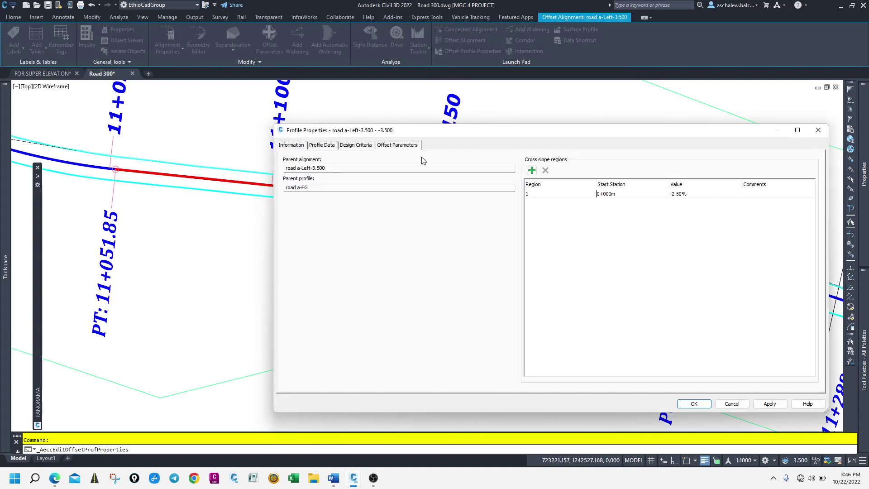
{"action": "left_click", "coordinate": [531, 170]}
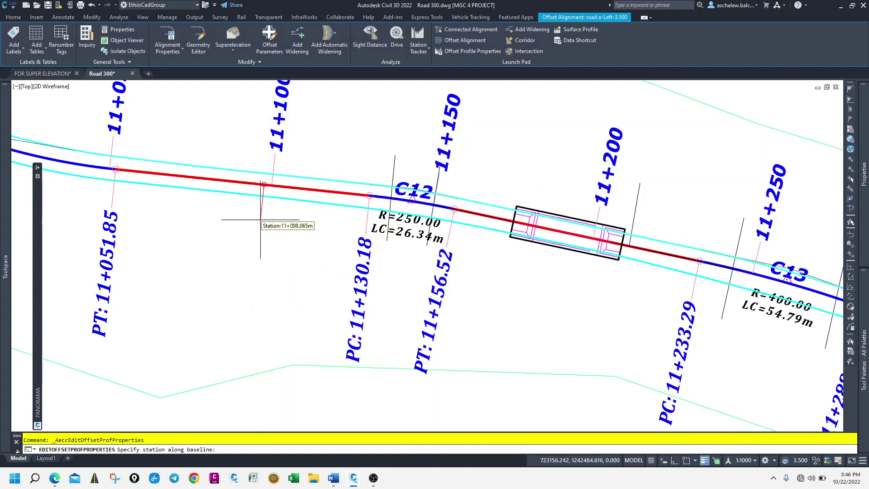
Step: Add cross-slope regions: -2.5% near 11+105, 2.5% at curve C12, and 2.5% near 11+150
{"action": "scroll", "coordinate": [249, 190], "scroll_direction": "up", "scroll_amount": 2}
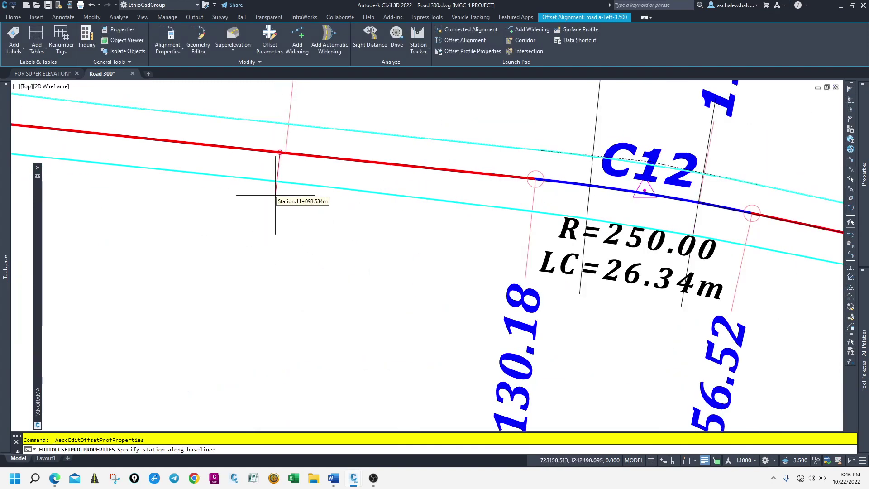
{"action": "left_click", "coordinate": [332, 130]}
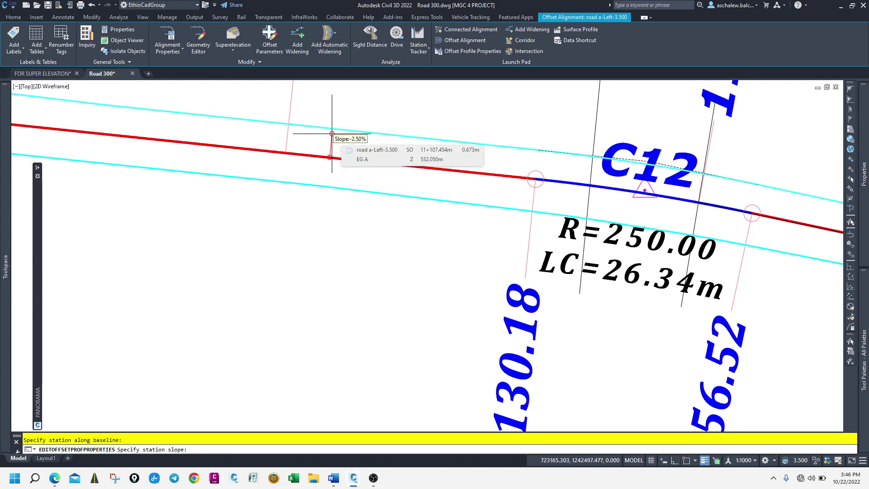
{"action": "type", "text": "-2.5"}
{"action": "key", "text": "Return"}
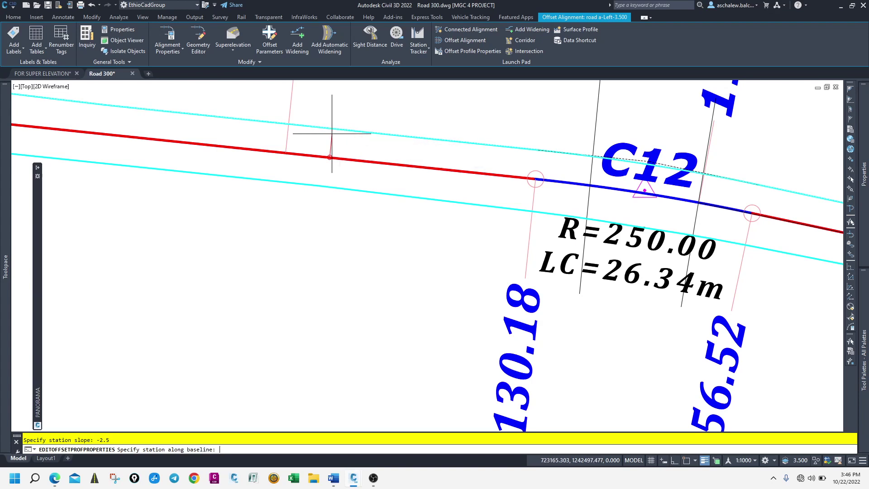
{"action": "left_click", "coordinate": [570, 136]}
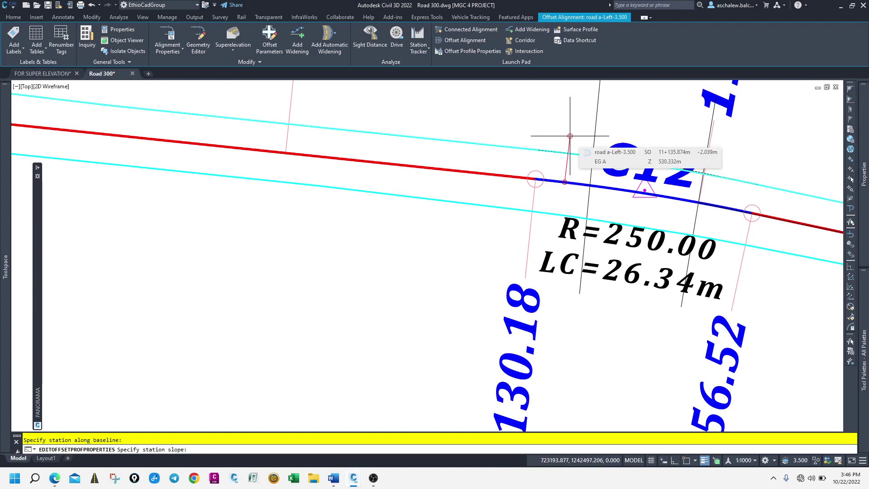
{"action": "type", "text": "2."}
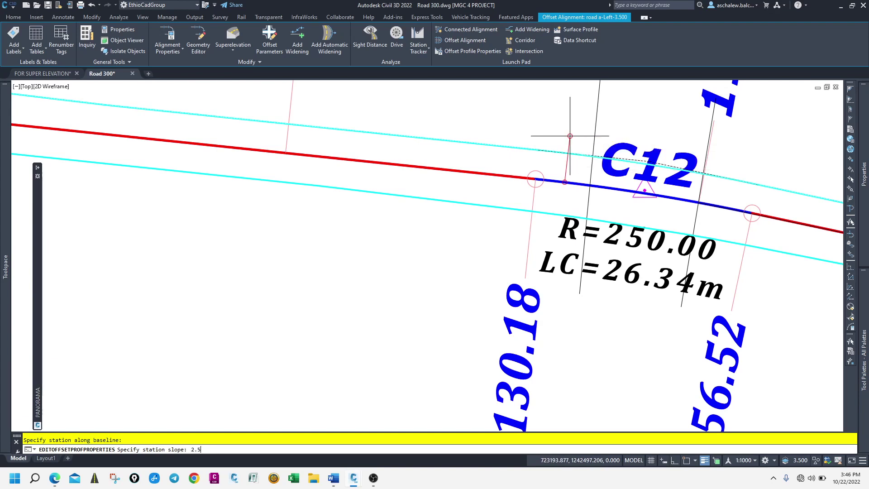
{"action": "type", "text": "5"}
{"action": "key", "text": "Return"}
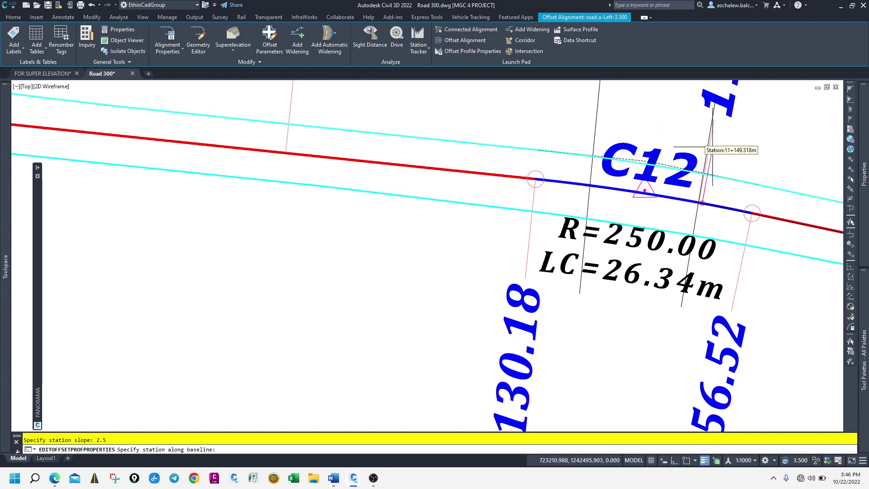
{"action": "left_click", "coordinate": [721, 138]}
{"action": "type", "text": "2.5"}
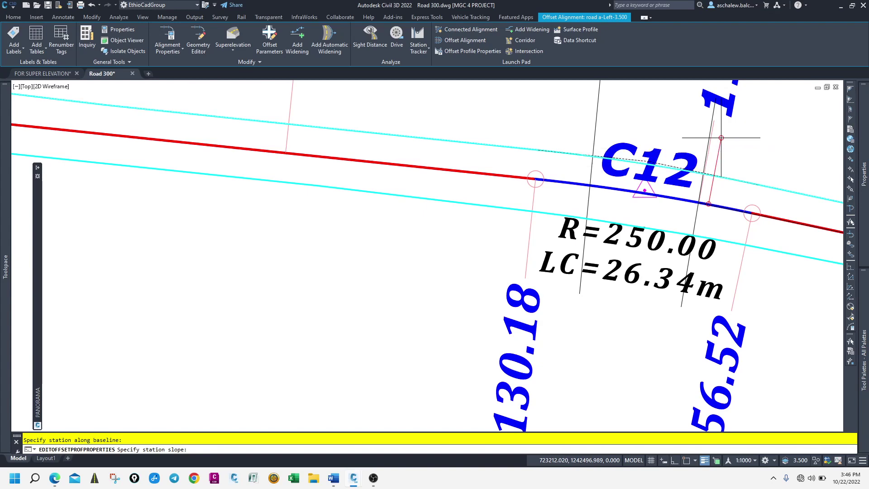
{"action": "key", "text": "Return"}
{"action": "scroll", "coordinate": [451, 228], "scroll_direction": "down", "scroll_amount": 6}
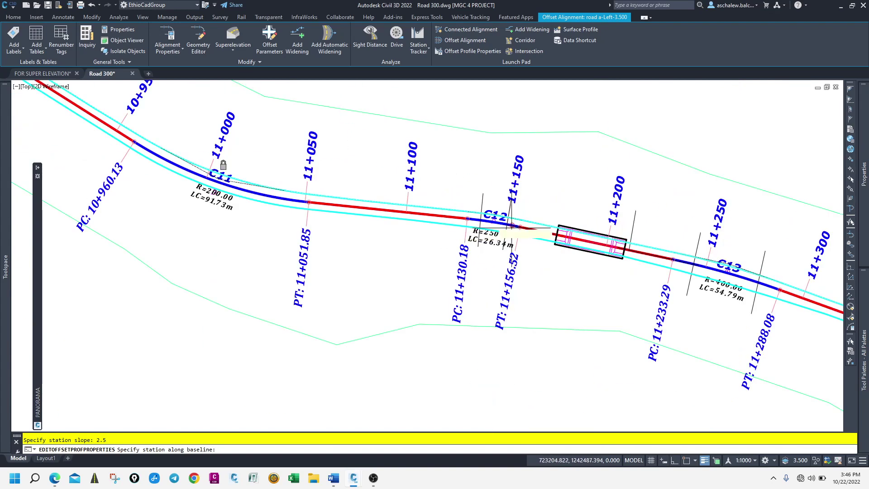
{"action": "scroll", "coordinate": [556, 220], "scroll_direction": "up", "scroll_amount": 8}
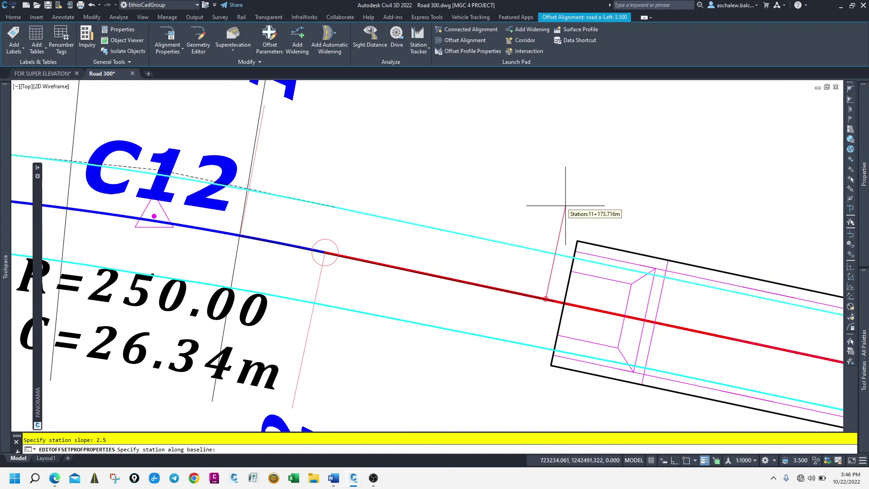
Step: Add -2.5% cross-slope regions just before and just past the culvert box
{"action": "key", "text": "Return"}
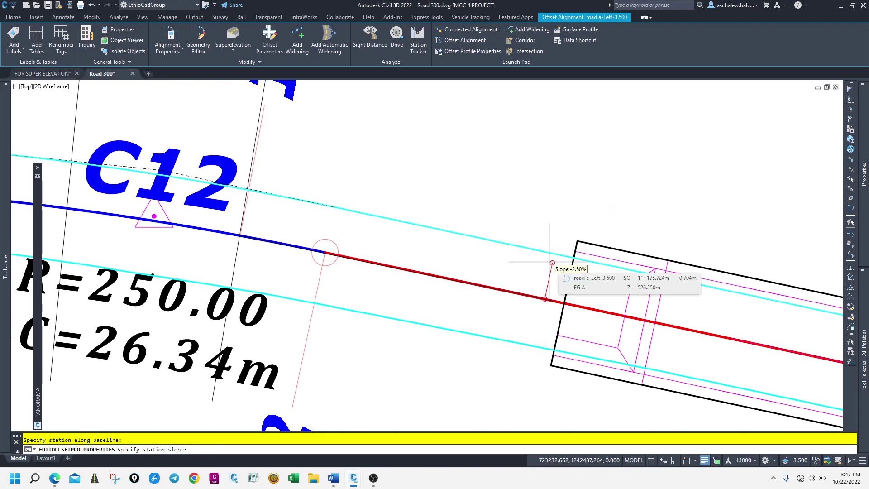
{"action": "type", "text": "-2"}
{"action": "key", "text": "Return"}
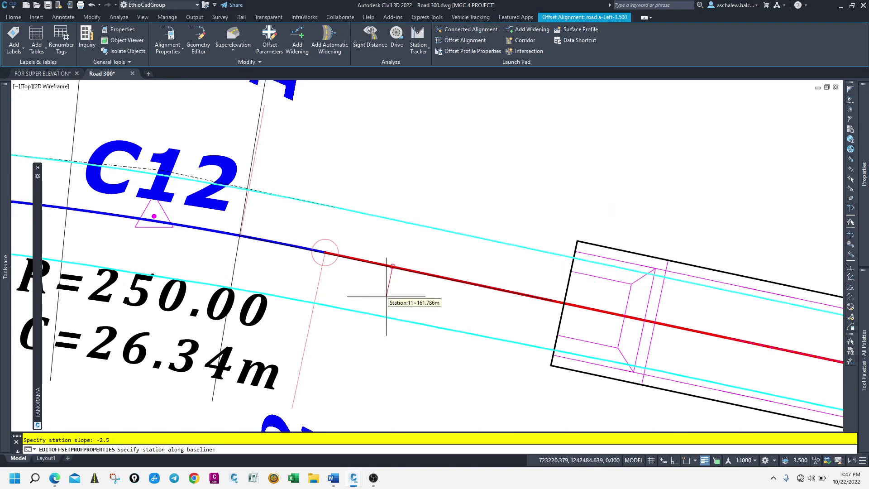
{"action": "scroll", "coordinate": [452, 299], "scroll_direction": "down", "scroll_amount": 5}
{"action": "scroll", "coordinate": [487, 313], "scroll_direction": "up", "scroll_amount": 1}
{"action": "scroll", "coordinate": [487, 313], "scroll_direction": "up", "scroll_amount": 5}
{"action": "left_click", "coordinate": [440, 311]}
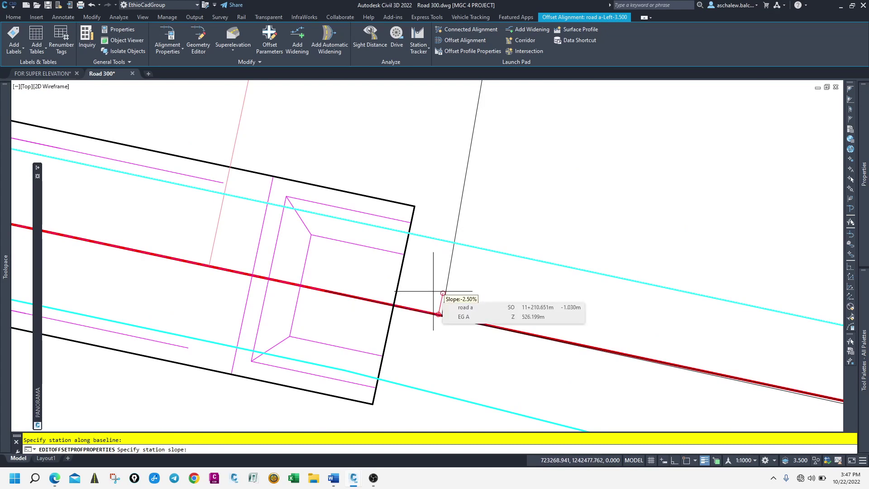
{"action": "type", "text": "-2."}
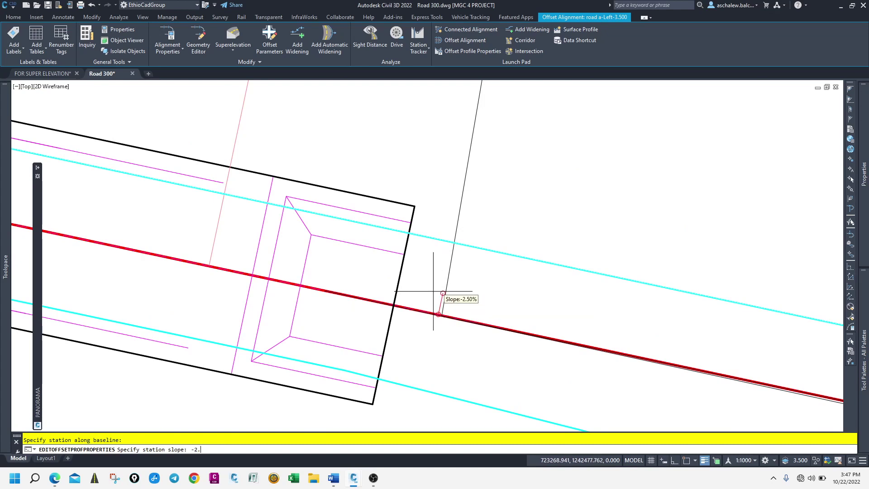
{"action": "type", "text": "5"}
{"action": "key", "text": "Return"}
Step: Add 3% regions at the start and end of curve C13, then -2.5% near 11+330
{"action": "scroll", "coordinate": [475, 292], "scroll_direction": "down", "scroll_amount": 2}
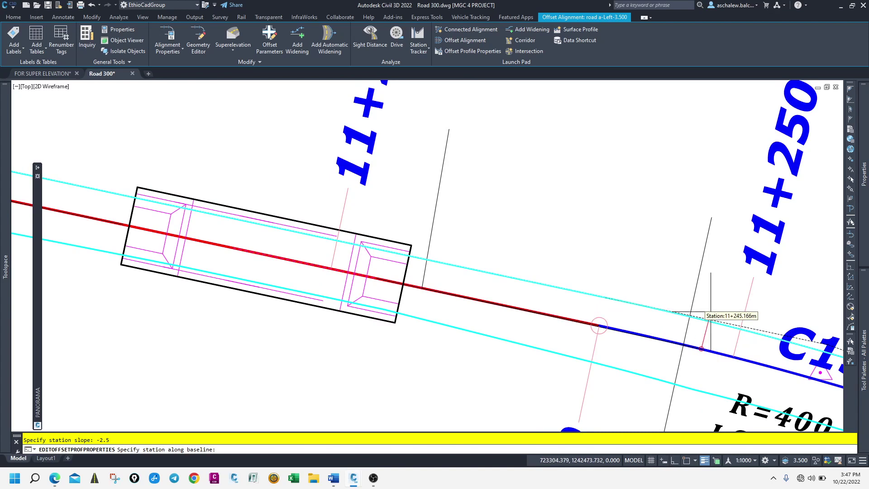
{"action": "left_click", "coordinate": [667, 303]}
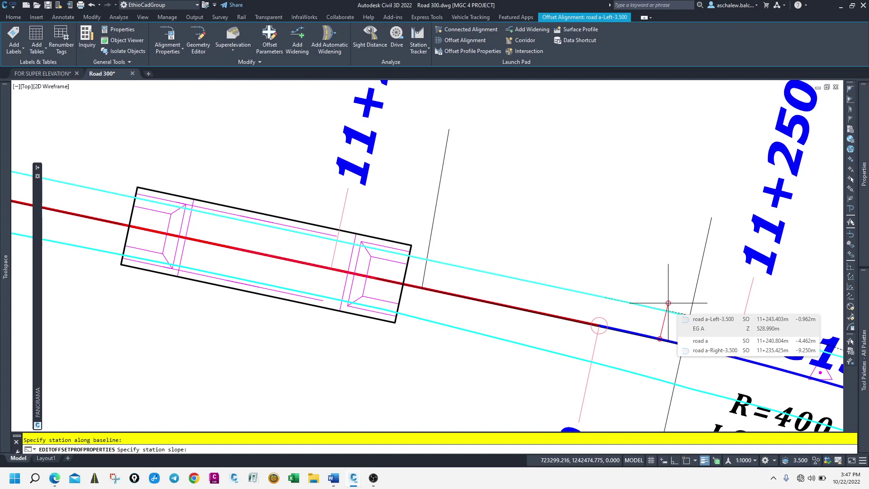
{"action": "type", "text": "3"}
{"action": "key", "text": "Return"}
{"action": "scroll", "coordinate": [697, 345], "scroll_direction": "down", "scroll_amount": 4}
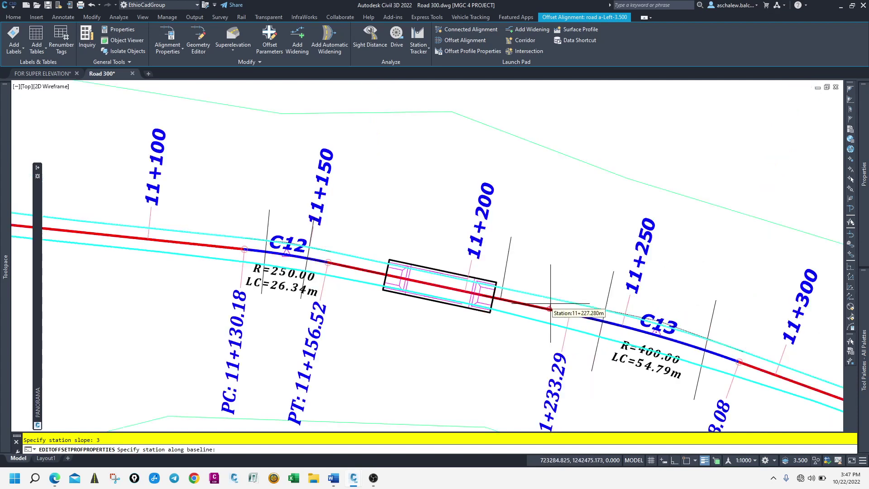
{"action": "left_click", "coordinate": [715, 339]}
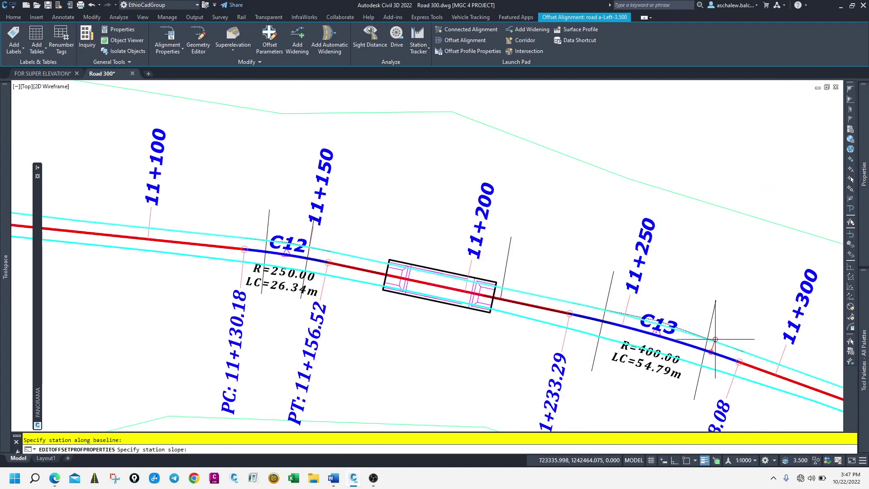
{"action": "type", "text": "3"}
{"action": "key", "text": "Return"}
{"action": "scroll", "coordinate": [490, 321], "scroll_direction": "down", "scroll_amount": 2}
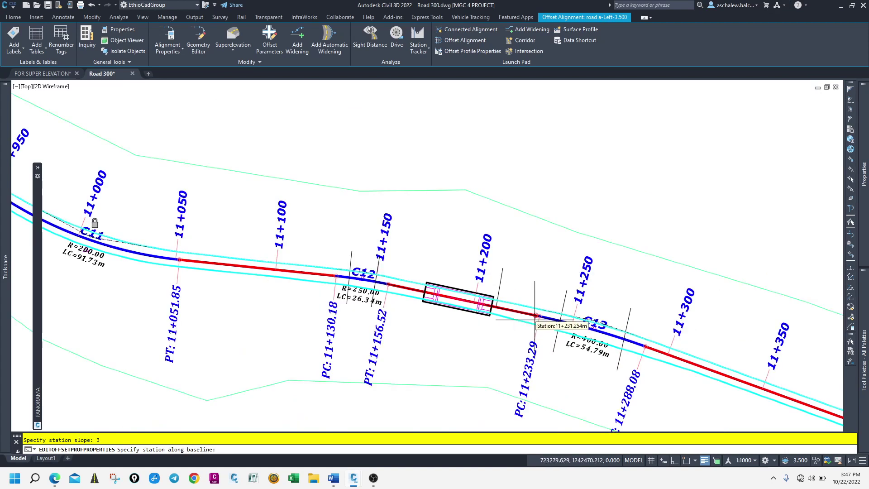
{"action": "left_click", "coordinate": [726, 349]}
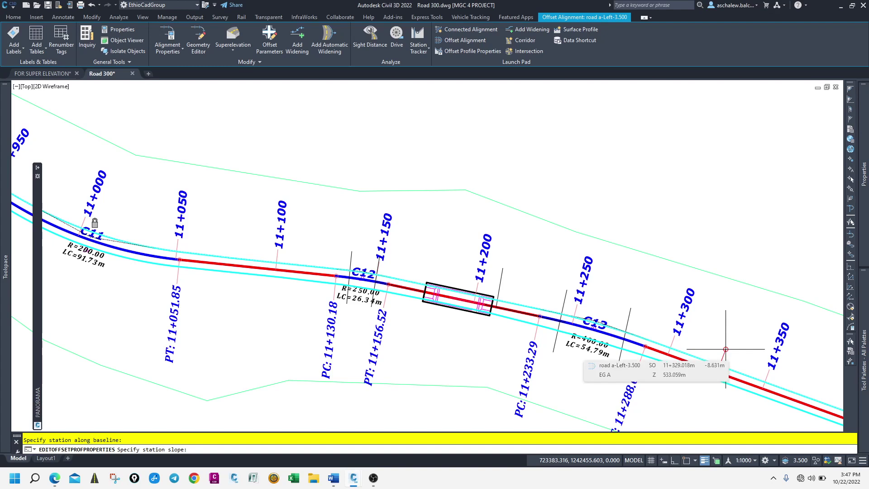
{"action": "type", "text": "-"}
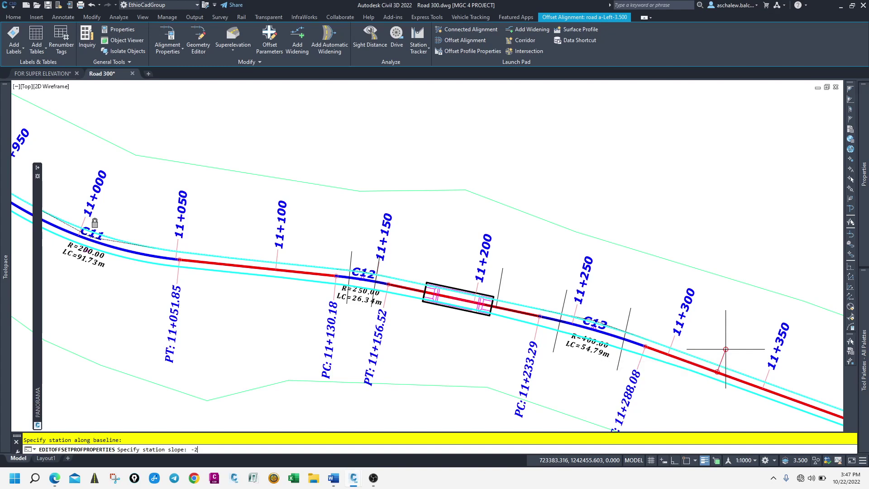
{"action": "type", "text": "2.5"}
{"action": "key", "text": "Return"}
{"action": "key", "text": "Return"}
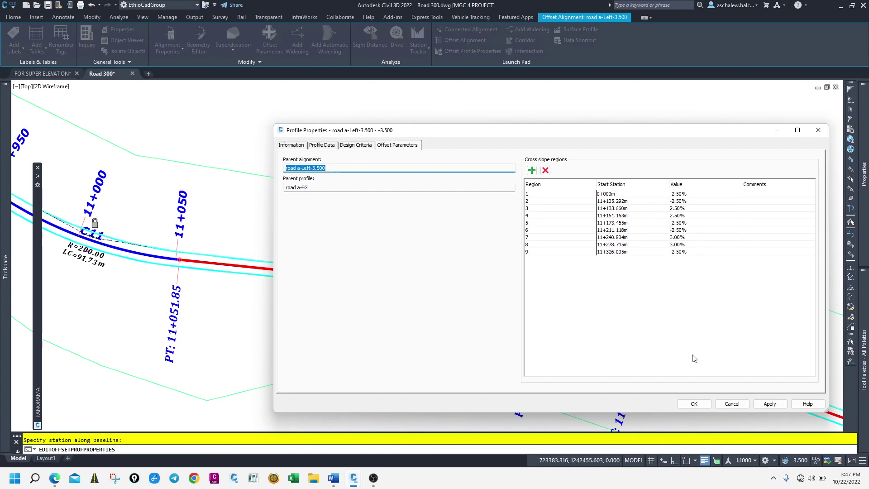
Step: Accept the nine cross-slope regions and start creating a new corridor
{"action": "left_click", "coordinate": [693, 404]}
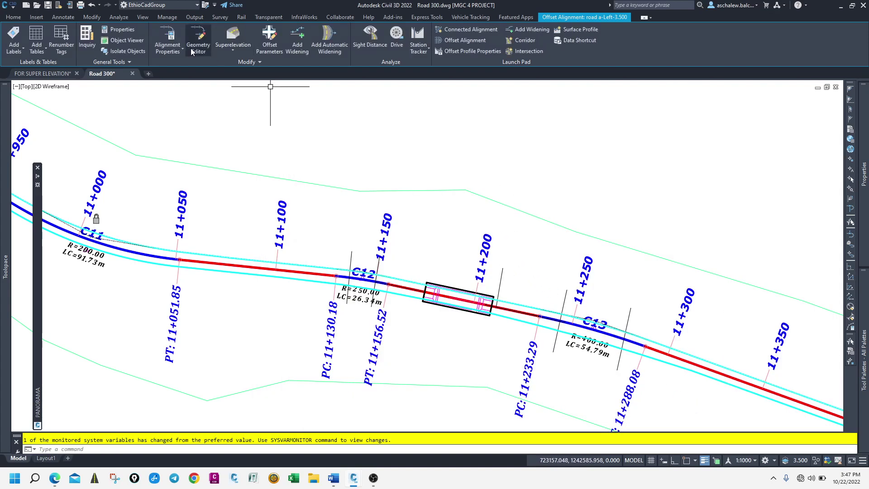
{"action": "left_click", "coordinate": [13, 17]}
{"action": "left_click", "coordinate": [206, 51]}
{"action": "left_click", "coordinate": [221, 67]}
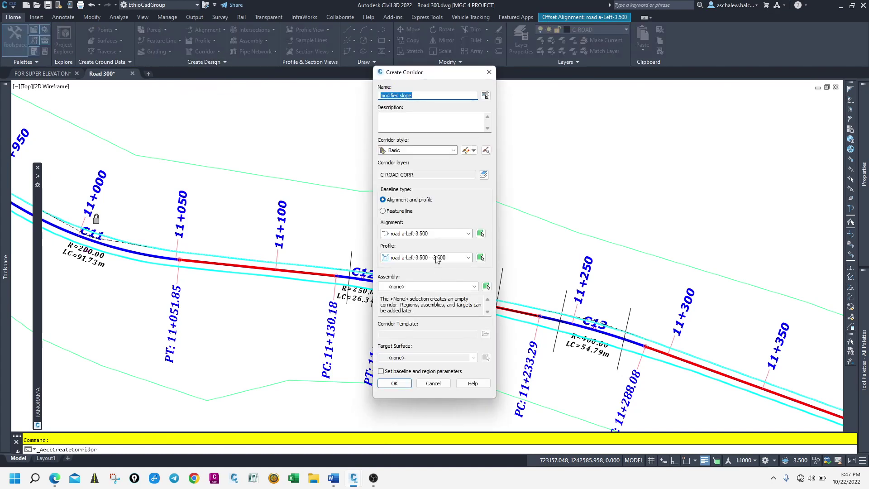
Step: Create the modified slope corridor on road a and road a-FG with Normal section assembly, targeting EG A
{"action": "left_click", "coordinate": [439, 233]}
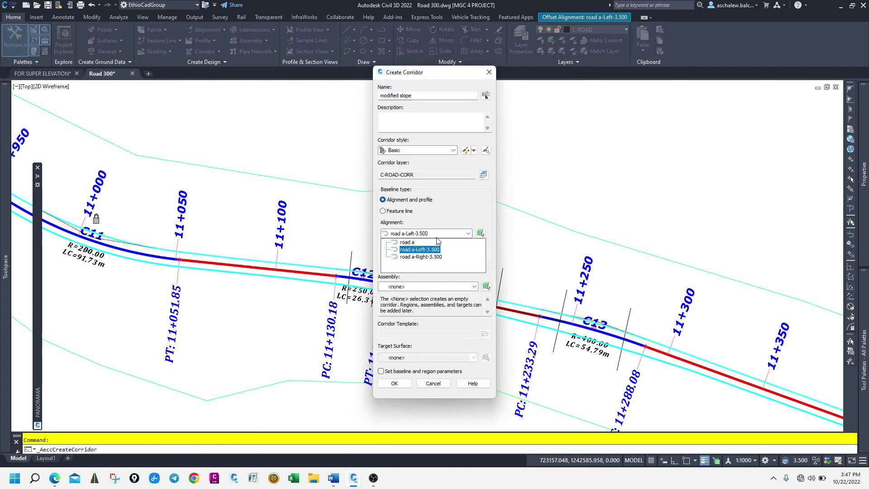
{"action": "left_click", "coordinate": [413, 248]}
{"action": "left_click", "coordinate": [437, 258]}
{"action": "left_click", "coordinate": [429, 275]}
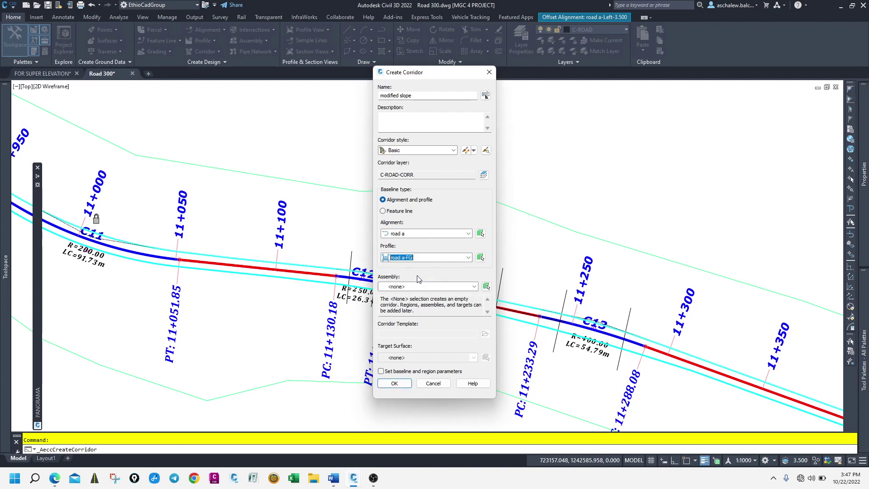
{"action": "left_click", "coordinate": [437, 286]}
{"action": "left_click", "coordinate": [420, 302]}
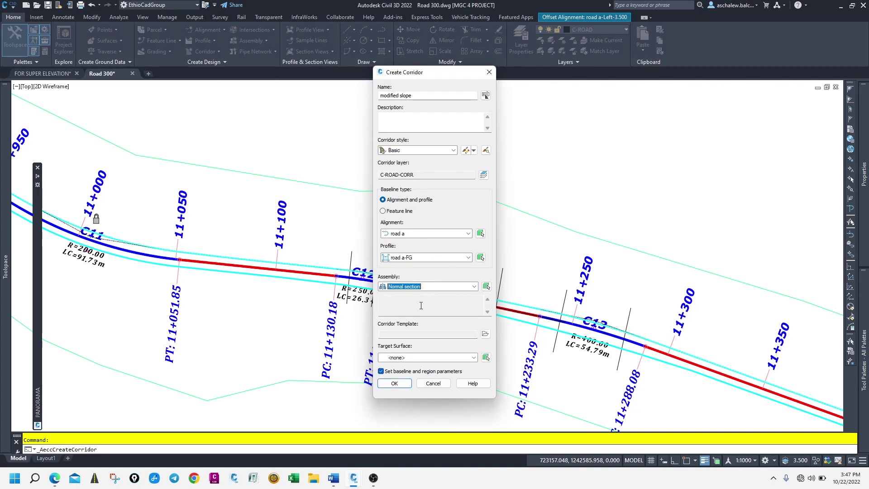
{"action": "left_click", "coordinate": [412, 358]}
{"action": "left_click", "coordinate": [405, 375]}
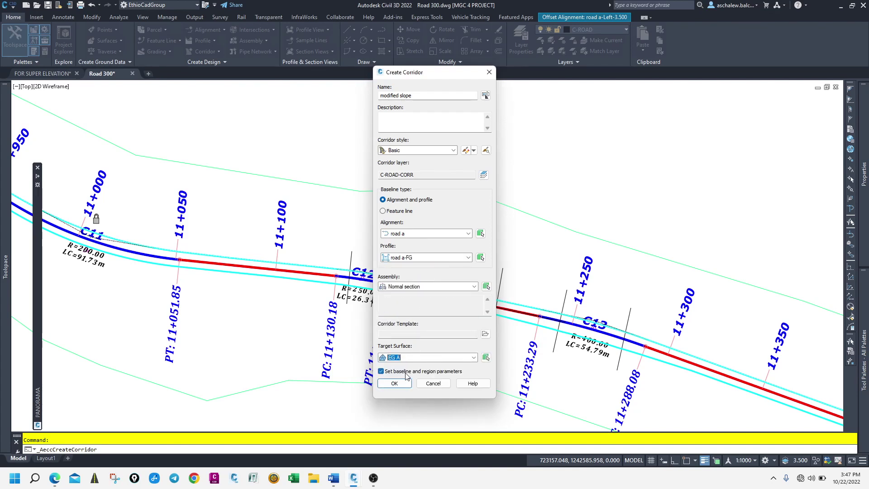
{"action": "left_click", "coordinate": [395, 383]}
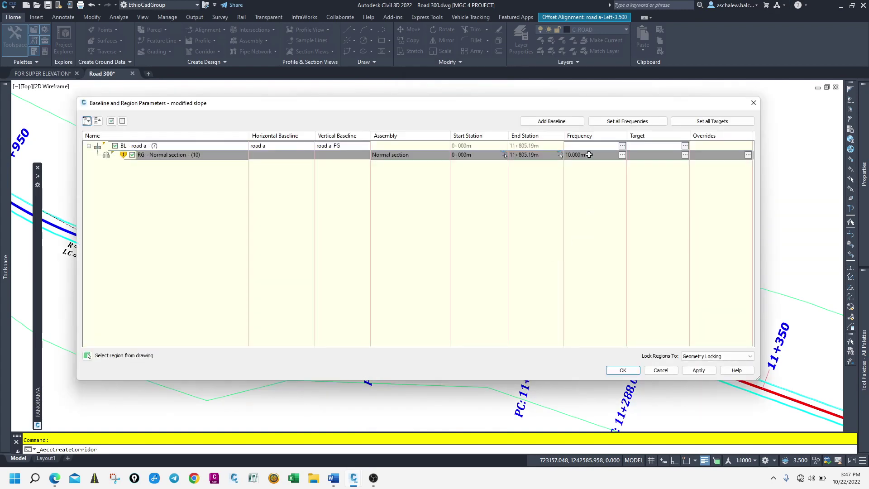
Step: Set the Normal section region from 11+090.98m to 11+336.44m and open its target mapping
{"action": "left_click", "coordinate": [505, 156]}
{"action": "scroll", "coordinate": [356, 244], "scroll_direction": "down", "scroll_amount": 2}
{"action": "scroll", "coordinate": [333, 213], "scroll_direction": "up", "scroll_amount": 2}
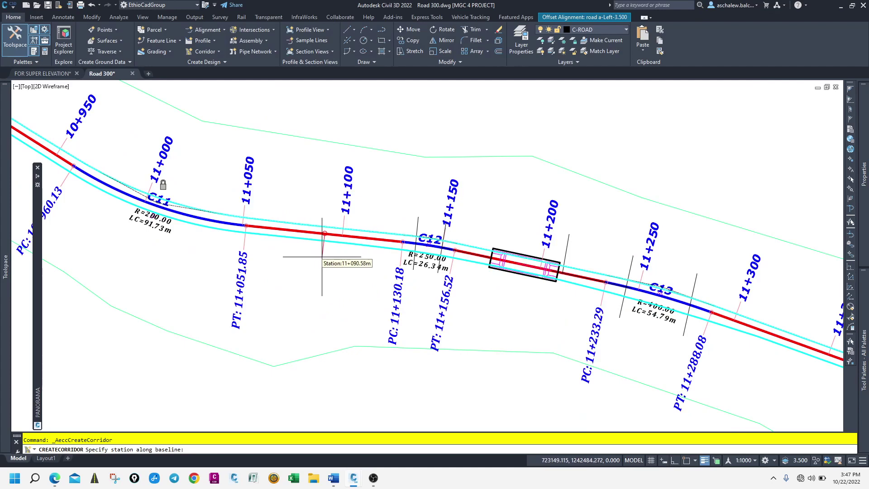
{"action": "left_click", "coordinate": [322, 257]}
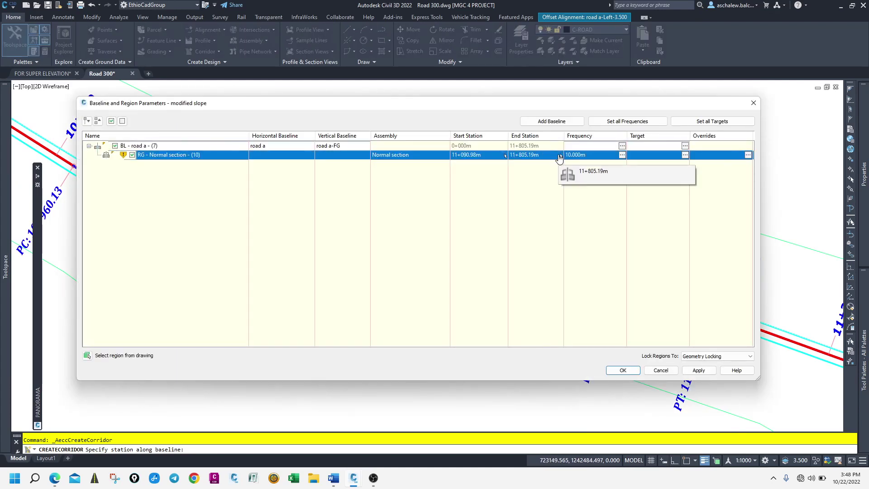
{"action": "left_click", "coordinate": [560, 155]}
{"action": "scroll", "coordinate": [701, 343], "scroll_direction": "down", "scroll_amount": 2}
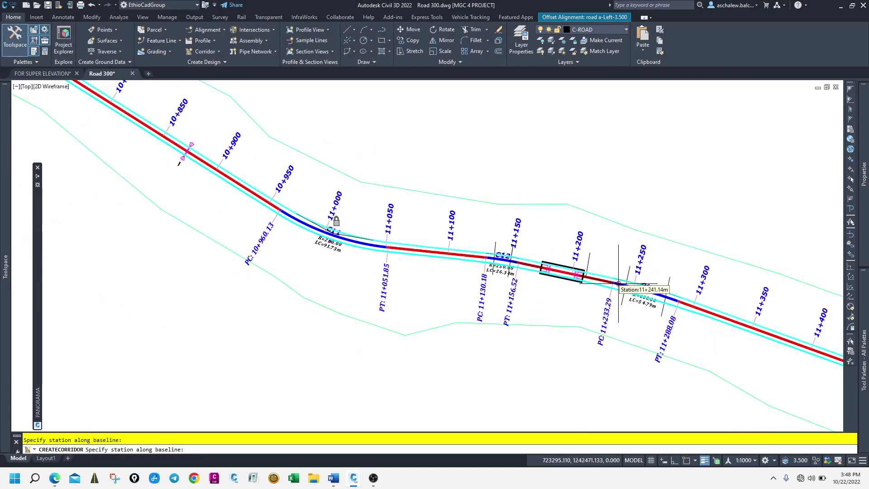
{"action": "left_click", "coordinate": [730, 338]}
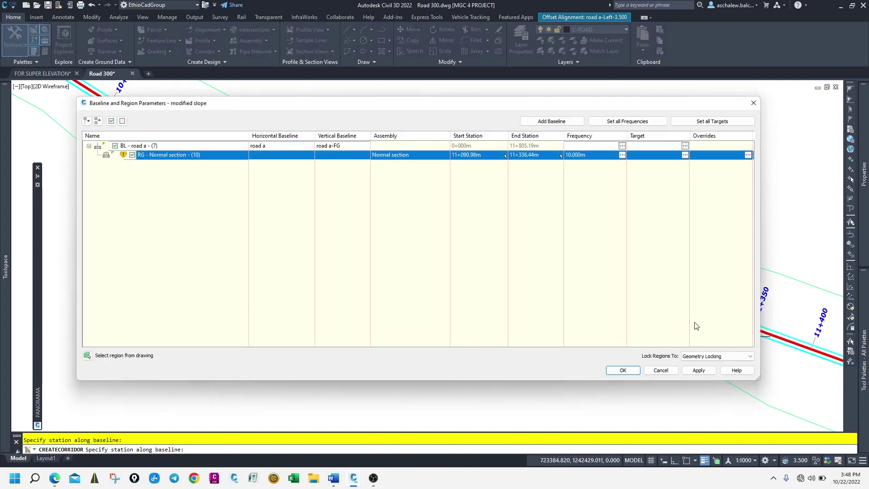
{"action": "left_click", "coordinate": [712, 122]}
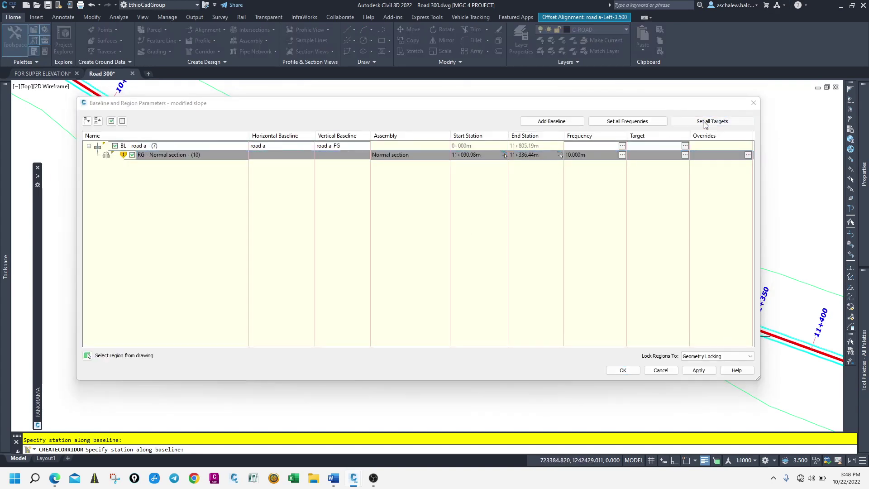
{"action": "left_click", "coordinate": [72, 115]}
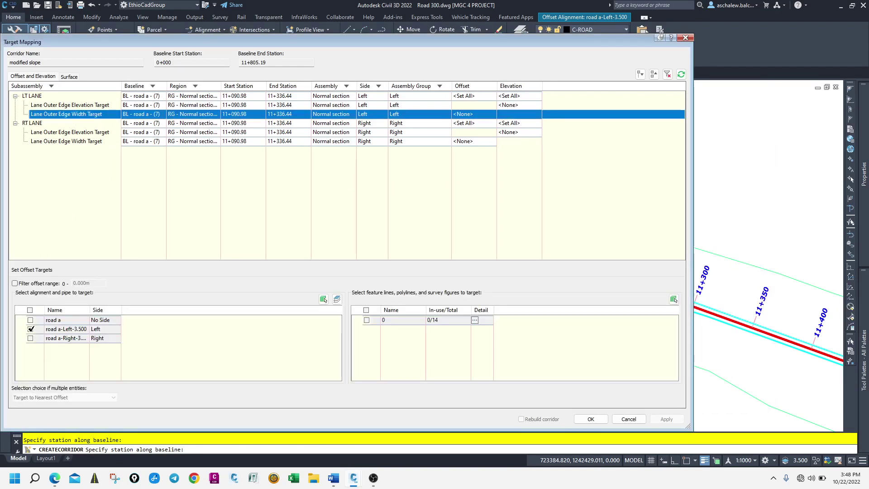
Step: Map left lane width and elevation to road a-Left-3.500 and right elevation to the road a-Right profile
{"action": "left_click", "coordinate": [31, 329]}
{"action": "left_click", "coordinate": [77, 105]}
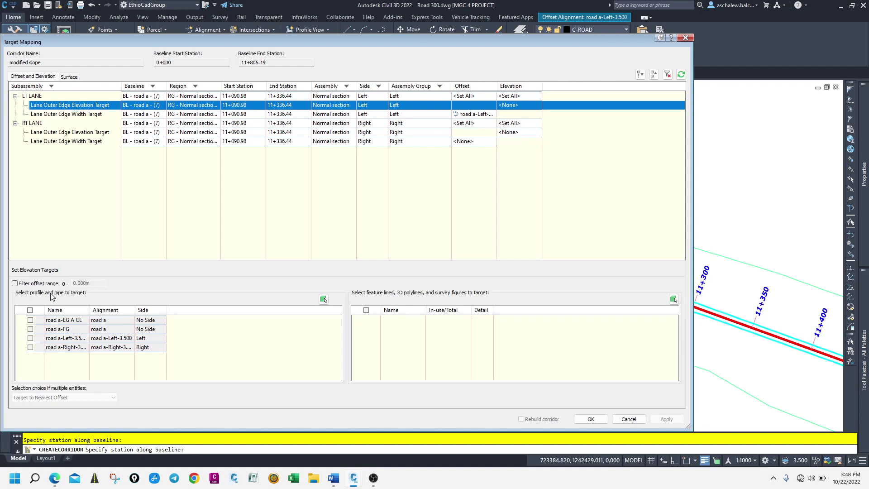
{"action": "left_click", "coordinate": [30, 337]}
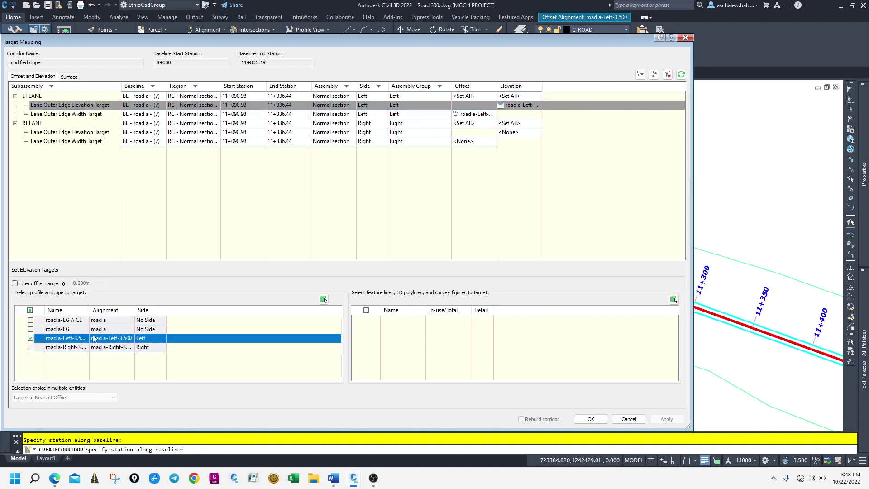
{"action": "left_click", "coordinate": [93, 132]}
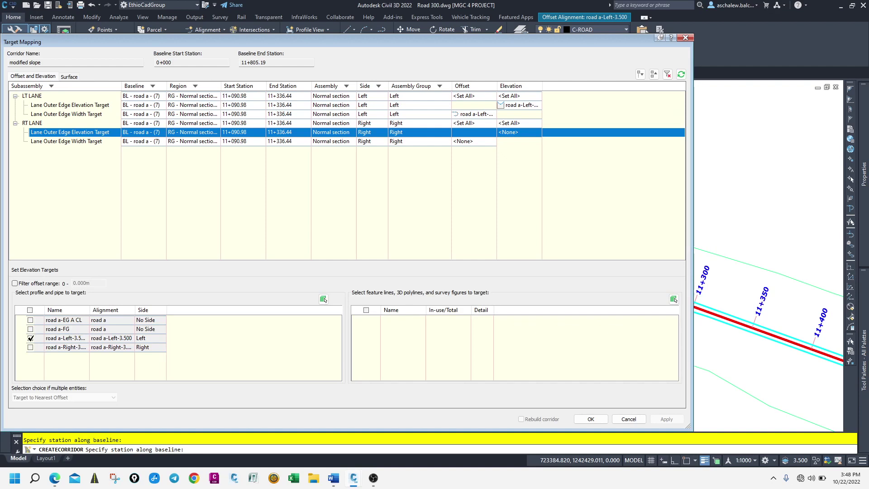
{"action": "left_click", "coordinate": [85, 141]}
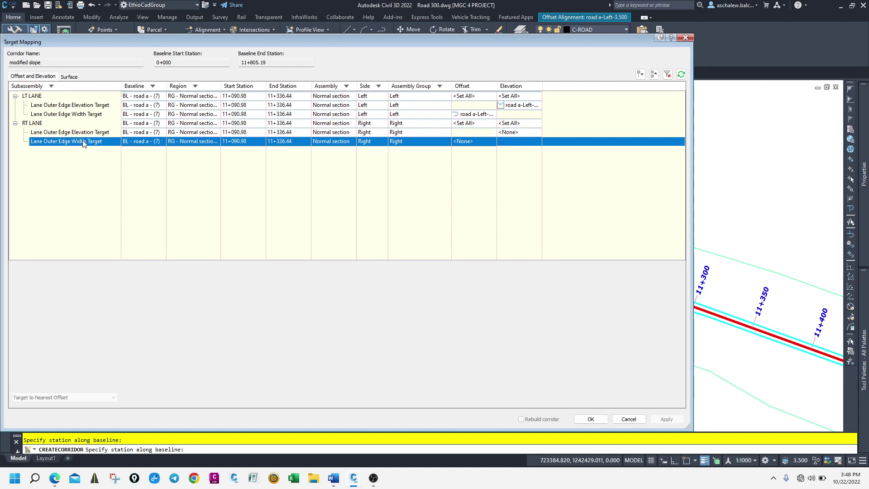
{"action": "left_click", "coordinate": [30, 329]}
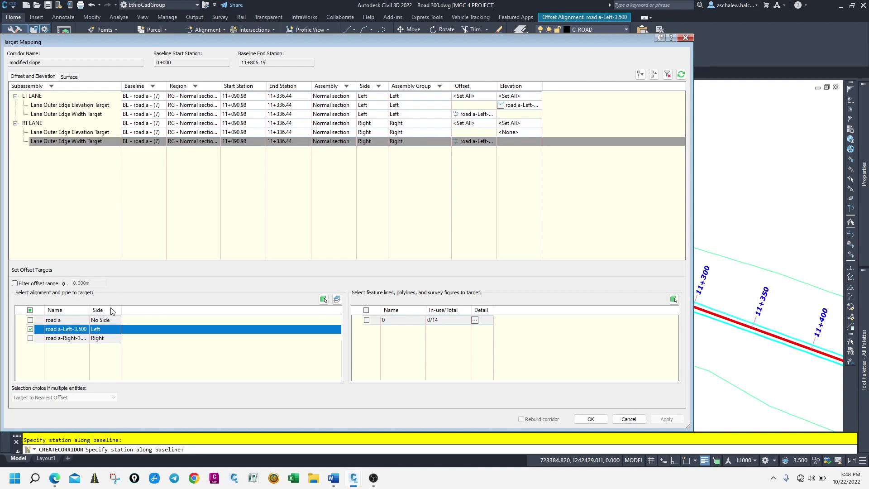
{"action": "left_click", "coordinate": [77, 132]}
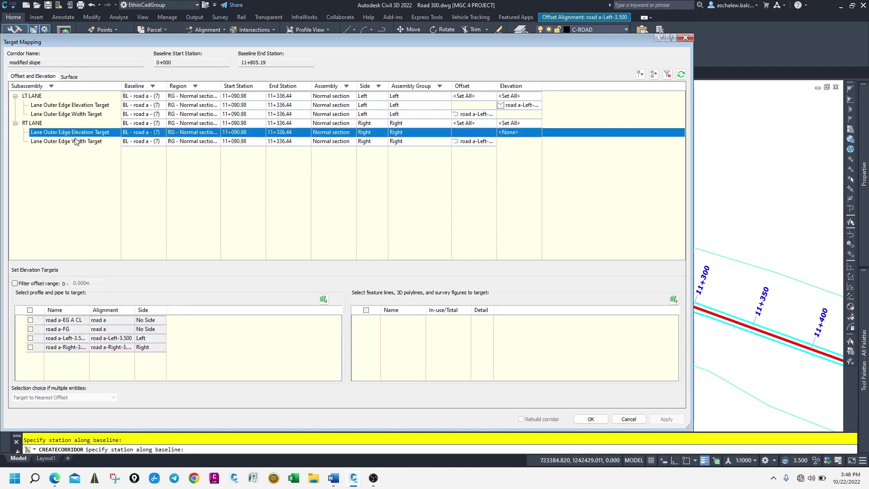
{"action": "left_click", "coordinate": [31, 347]}
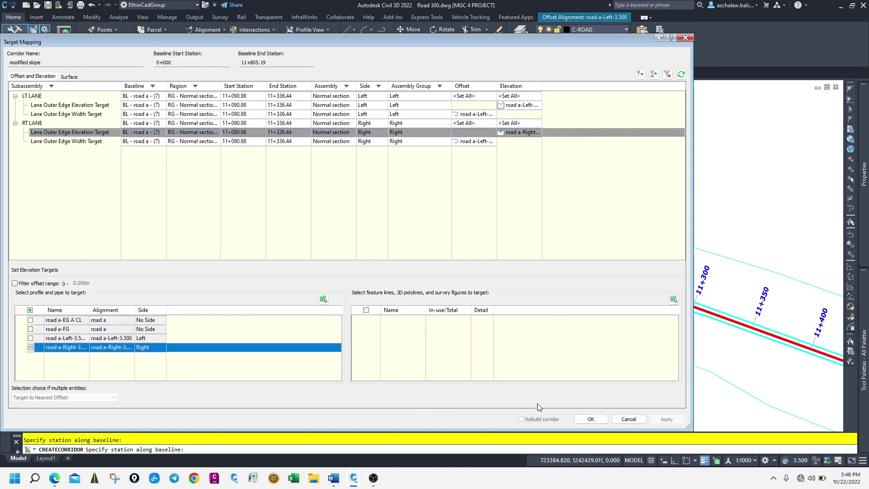
{"action": "left_click", "coordinate": [590, 418]}
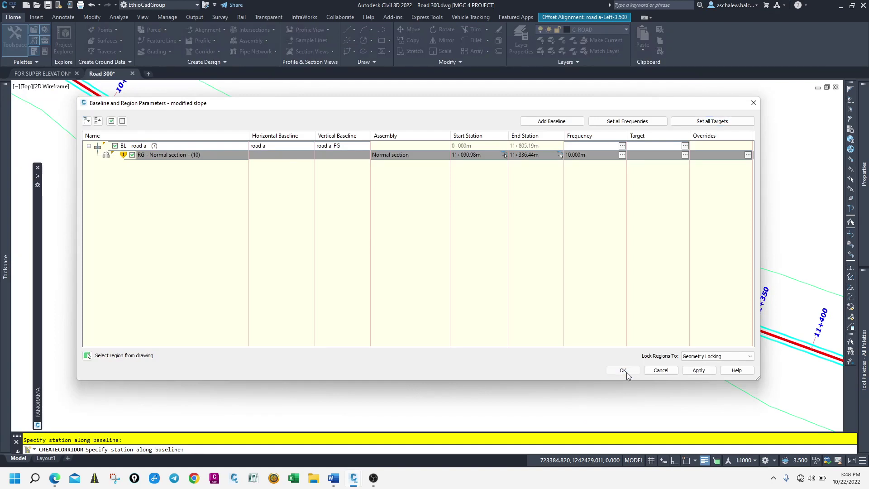
{"action": "left_click", "coordinate": [623, 371]}
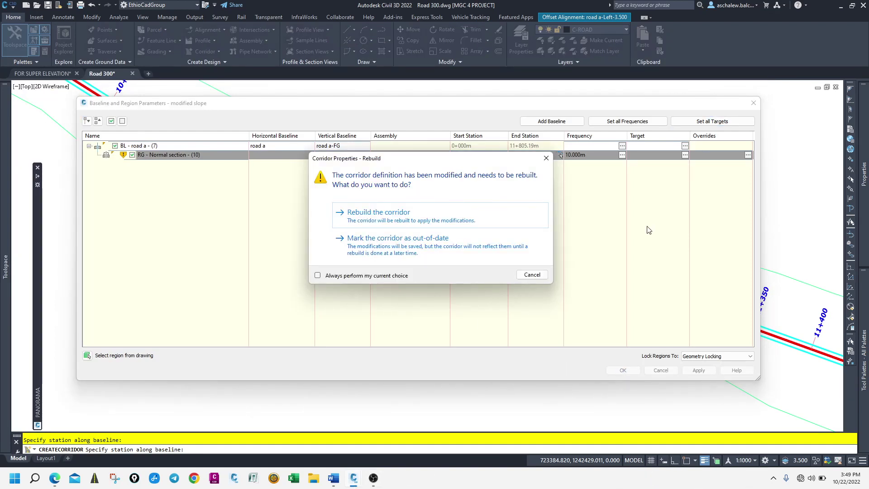
Step: Rebuild the modified slope corridor, dismissing the sample line group prompt
{"action": "left_click", "coordinate": [417, 219]}
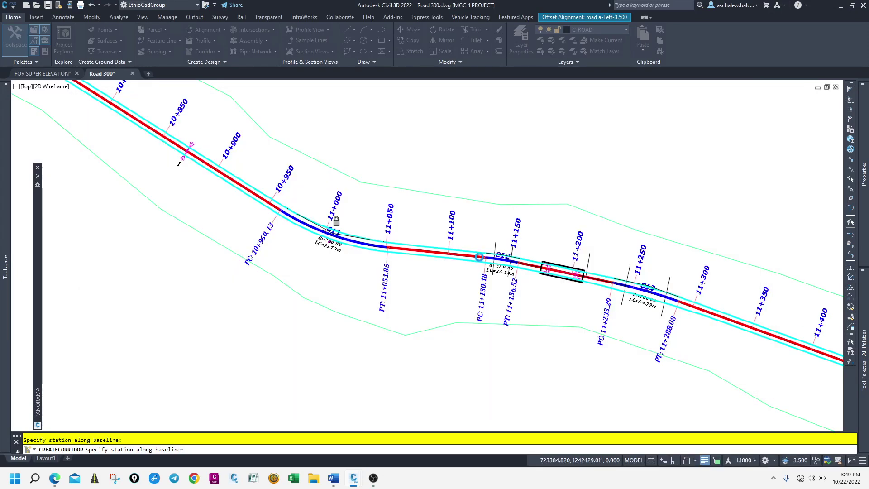
{"action": "left_click", "coordinate": [479, 257]}
{"action": "scroll", "coordinate": [497, 251], "scroll_direction": "up", "scroll_amount": 4}
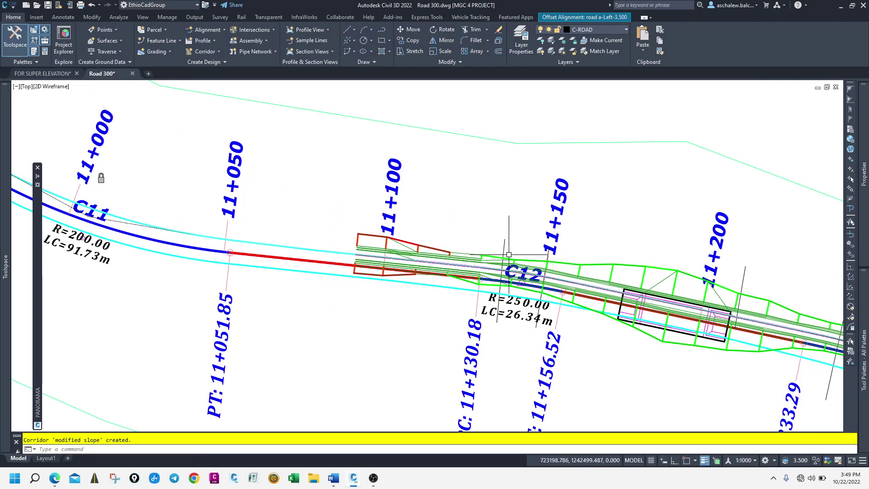
{"action": "left_click", "coordinate": [307, 40]}
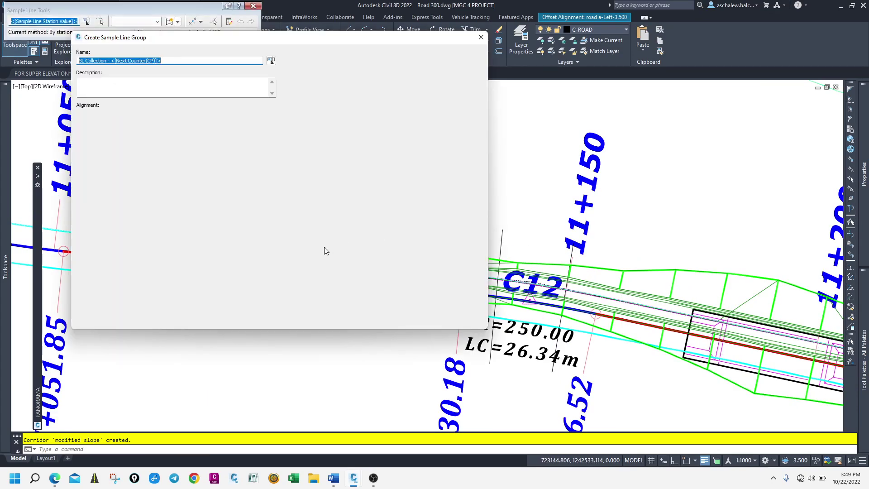
{"action": "left_click", "coordinate": [430, 322]}
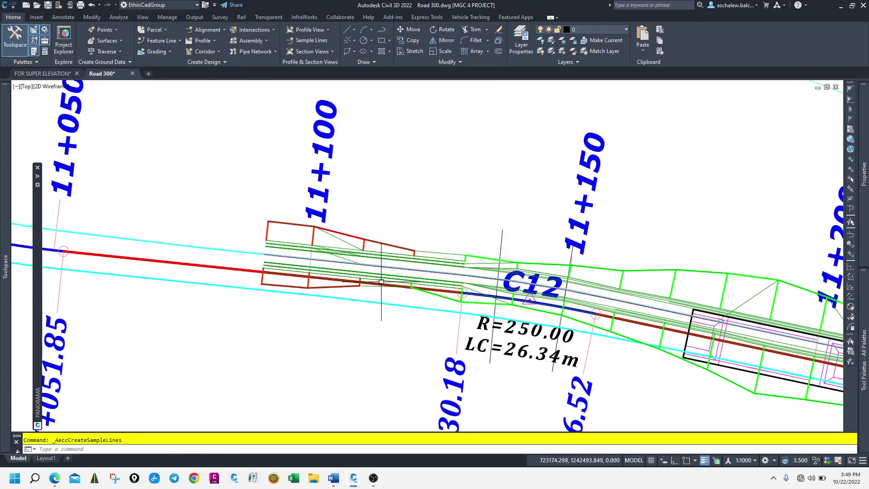
Step: Select the modified slope corridor and open its Corridor Properties
{"action": "left_click", "coordinate": [342, 235]}
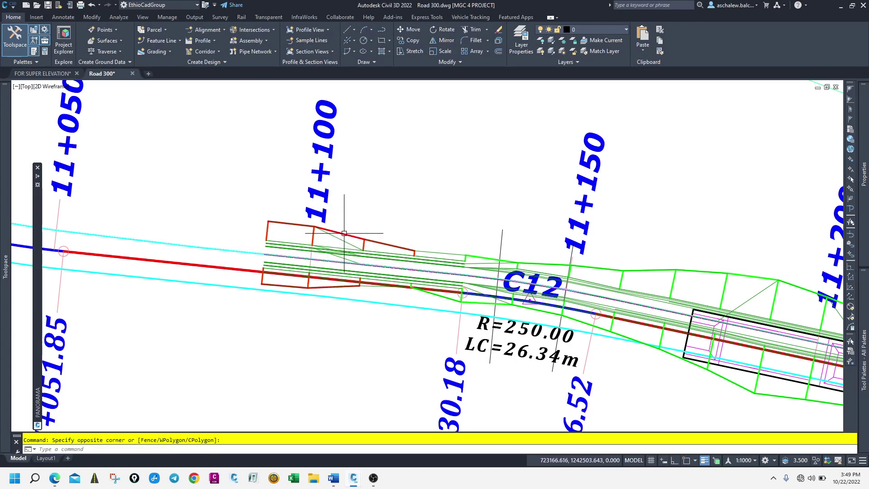
{"action": "left_click", "coordinate": [344, 234]}
{"action": "left_click", "coordinate": [108, 38]}
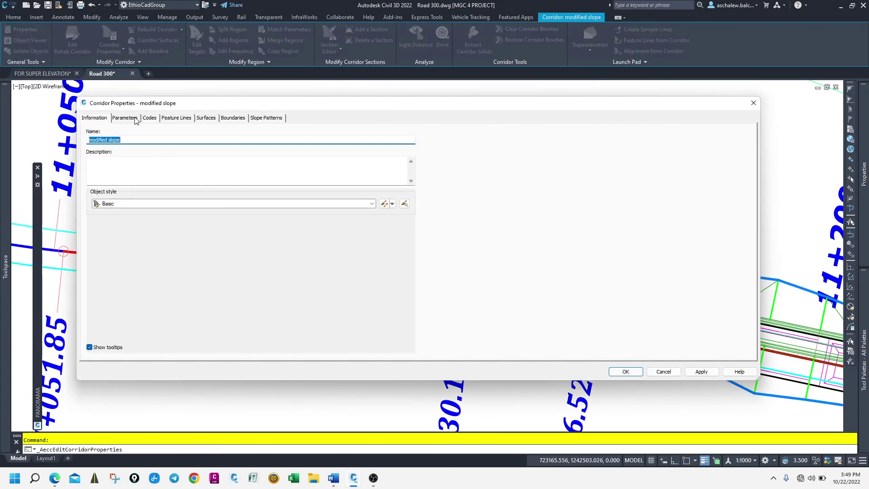
Step: Review the corridor's baseline parameters and existing left and right lane targets
{"action": "left_click", "coordinate": [124, 118]}
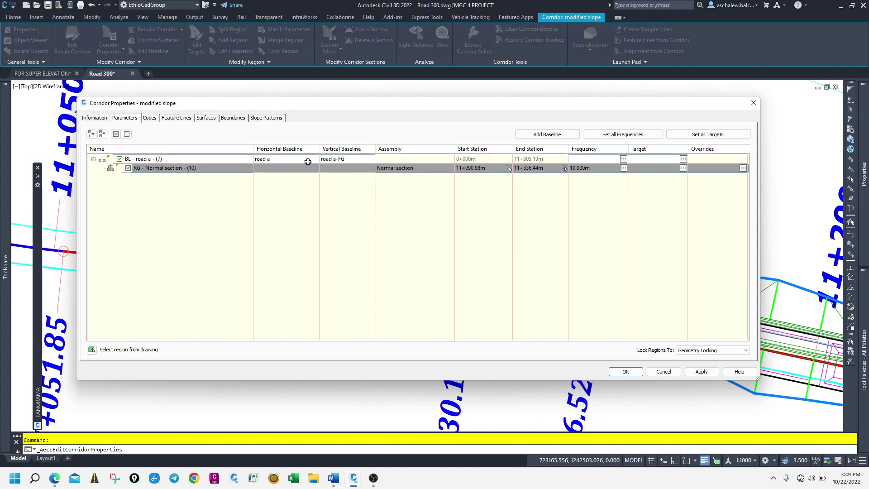
{"action": "double_click", "coordinate": [285, 162]}
{"action": "left_click", "coordinate": [417, 298]}
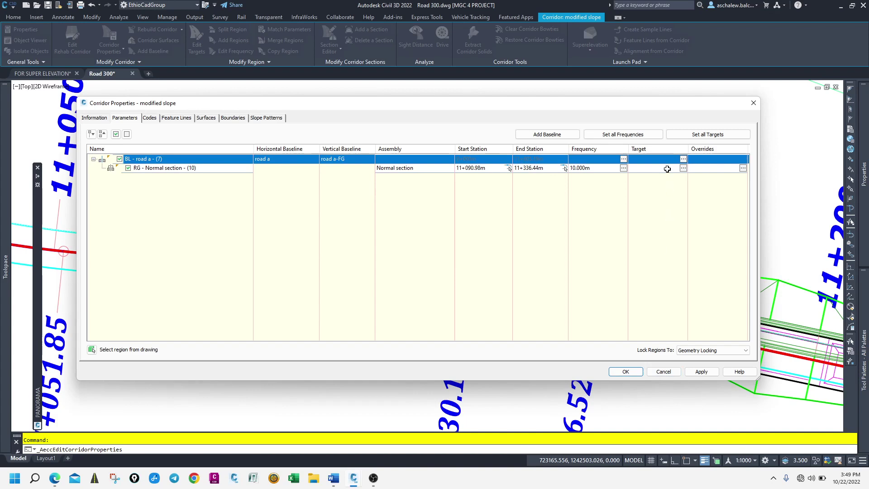
{"action": "left_click", "coordinate": [703, 135]}
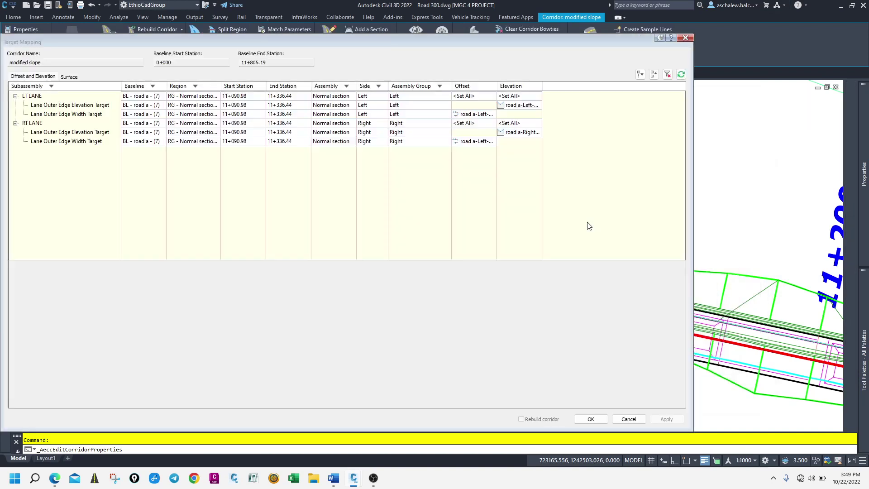
{"action": "left_click", "coordinate": [80, 116]}
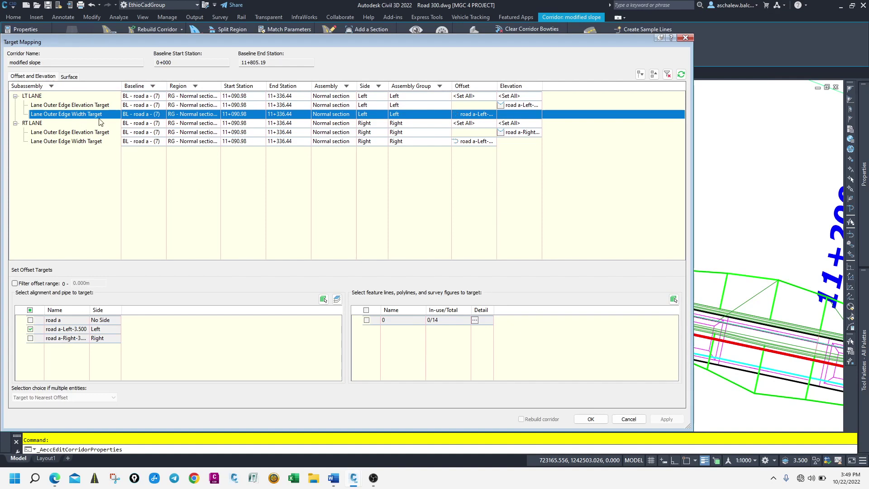
{"action": "left_click", "coordinate": [90, 105]}
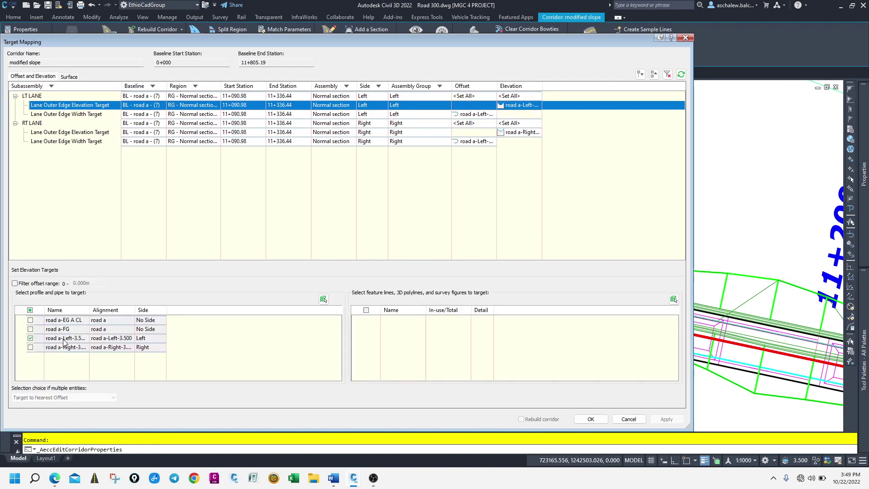
{"action": "left_click", "coordinate": [80, 132]}
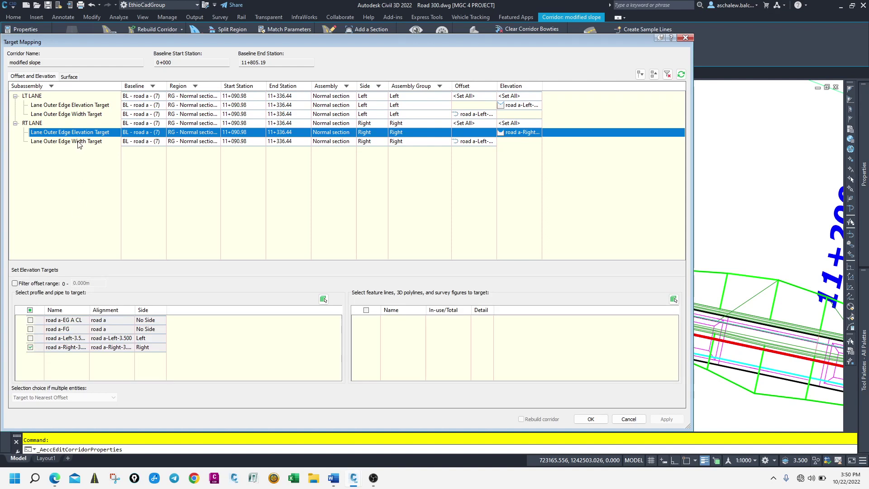
Step: Switch the right lane width target from road a-Left-3.500 to road a-Right-3.500 and rebuild
{"action": "left_click", "coordinate": [77, 141]}
{"action": "left_click", "coordinate": [31, 328]}
{"action": "left_click", "coordinate": [30, 338]}
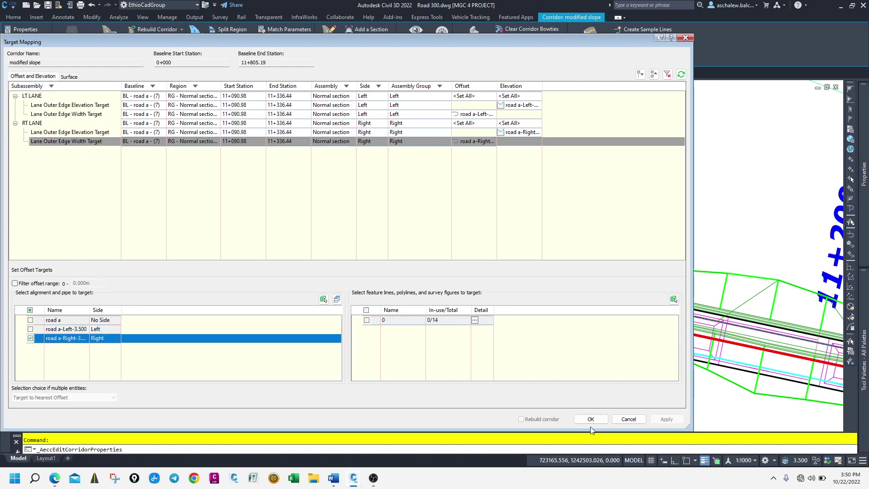
{"action": "left_click", "coordinate": [590, 419]}
{"action": "left_click", "coordinate": [626, 372]}
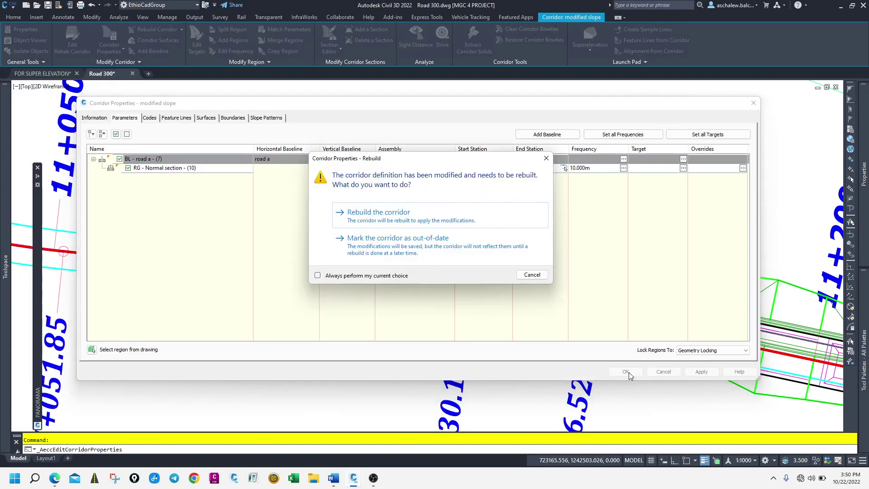
{"action": "left_click", "coordinate": [394, 210]}
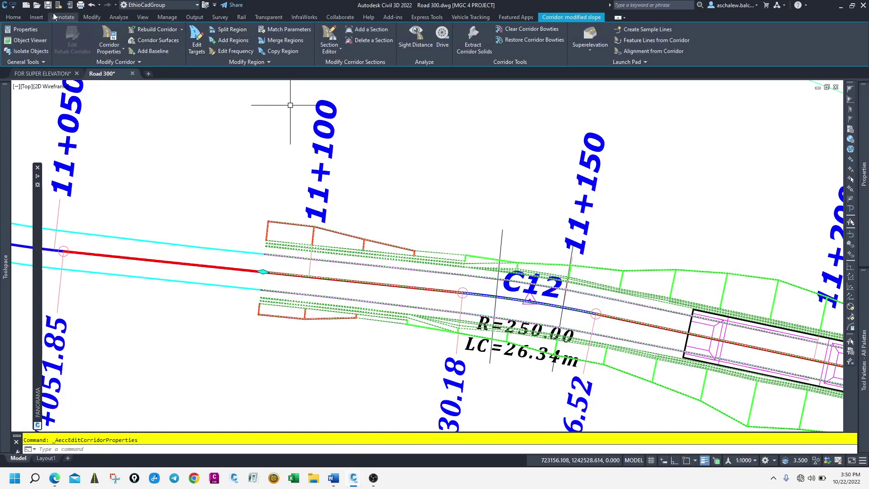
{"action": "left_click", "coordinate": [14, 17]}
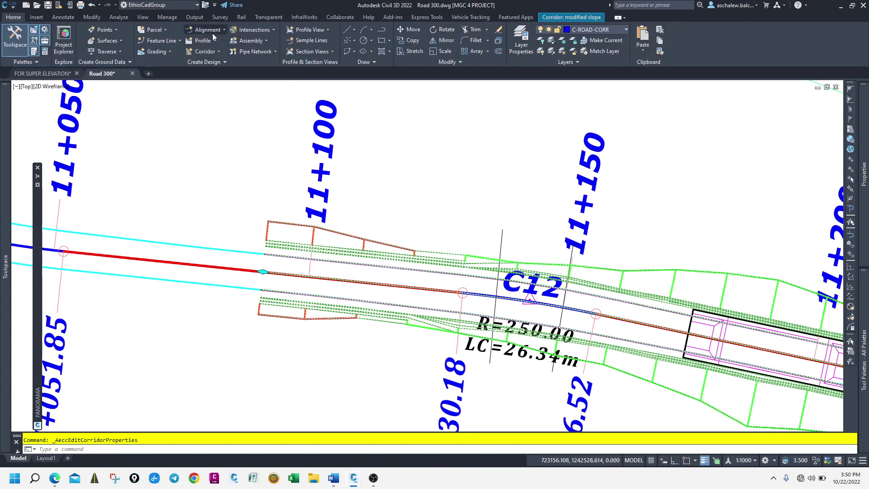
Step: Place a sample line on road a at station 11+096.67 with default swath widths
{"action": "left_click", "coordinate": [308, 40]}
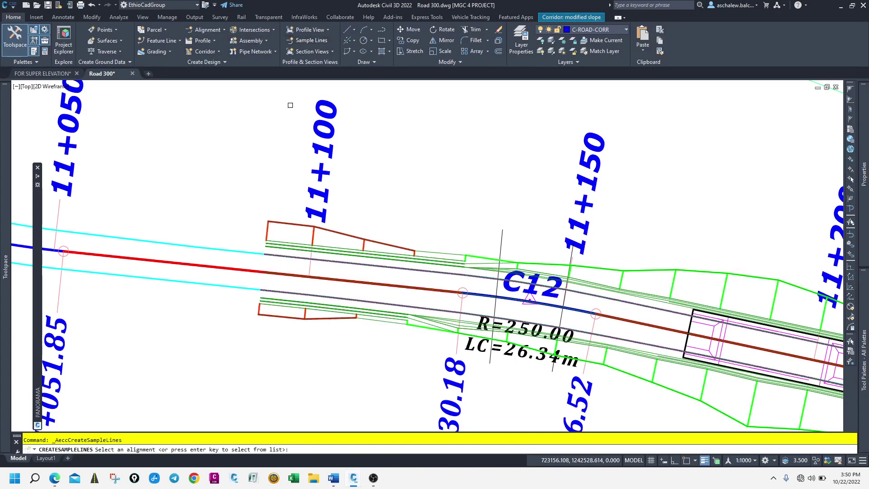
{"action": "left_click", "coordinate": [235, 269]}
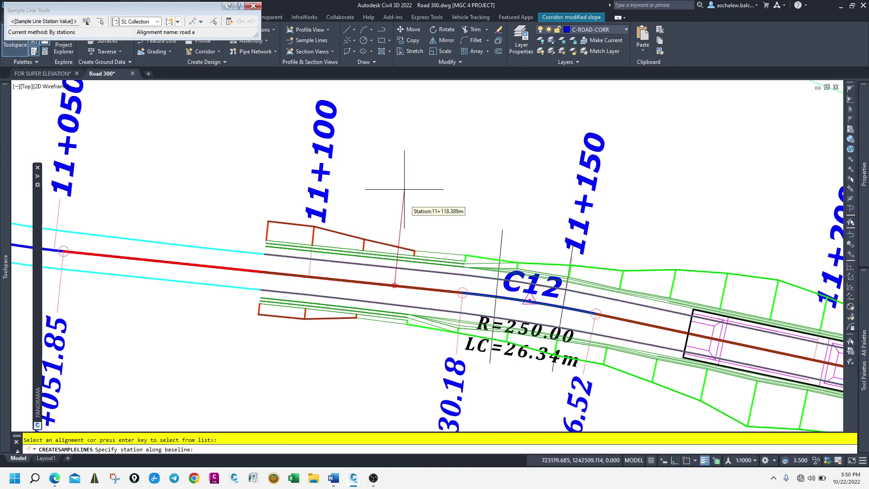
{"action": "scroll", "coordinate": [465, 295], "scroll_direction": "down", "scroll_amount": 3}
{"action": "scroll", "coordinate": [539, 263], "scroll_direction": "up", "scroll_amount": 2}
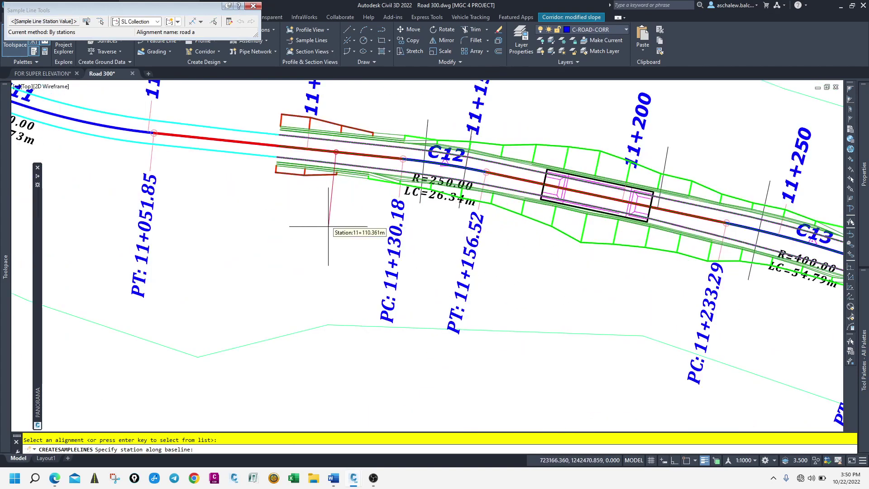
{"action": "left_click", "coordinate": [289, 216]}
{"action": "key", "text": "Return"}
{"action": "key", "text": "Return"}
{"action": "key", "text": "Escape"}
{"action": "left_click", "coordinate": [289, 219]}
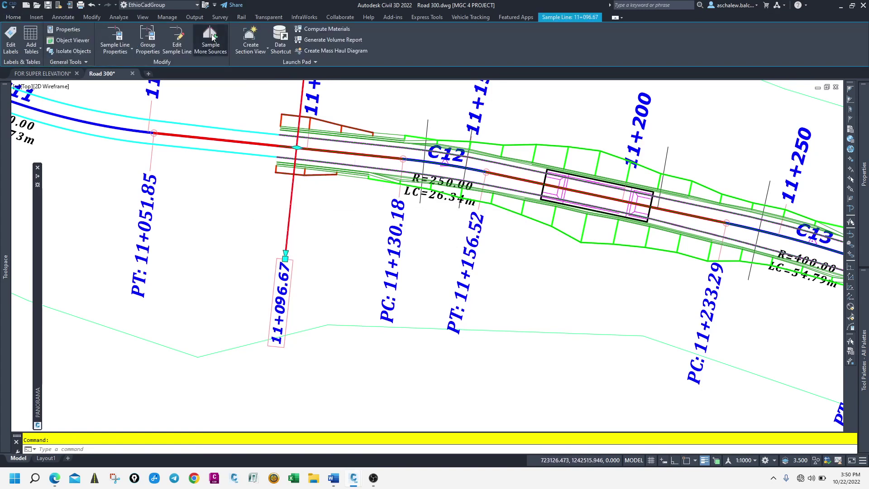
Step: Add modified slope as a sampled source with the CORE For Full assembely code set style
{"action": "left_click", "coordinate": [211, 39]}
{"action": "left_click", "coordinate": [132, 200]}
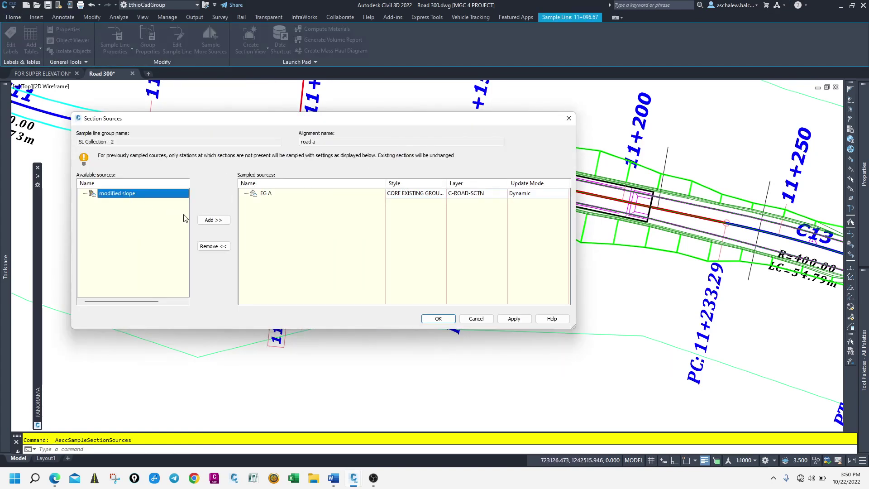
{"action": "left_click", "coordinate": [214, 220]}
{"action": "left_click", "coordinate": [433, 202]}
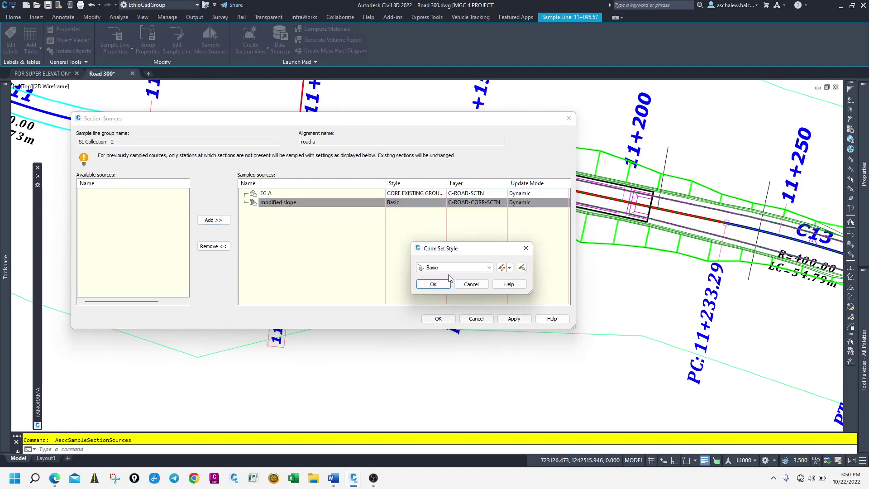
{"action": "left_click", "coordinate": [450, 268]}
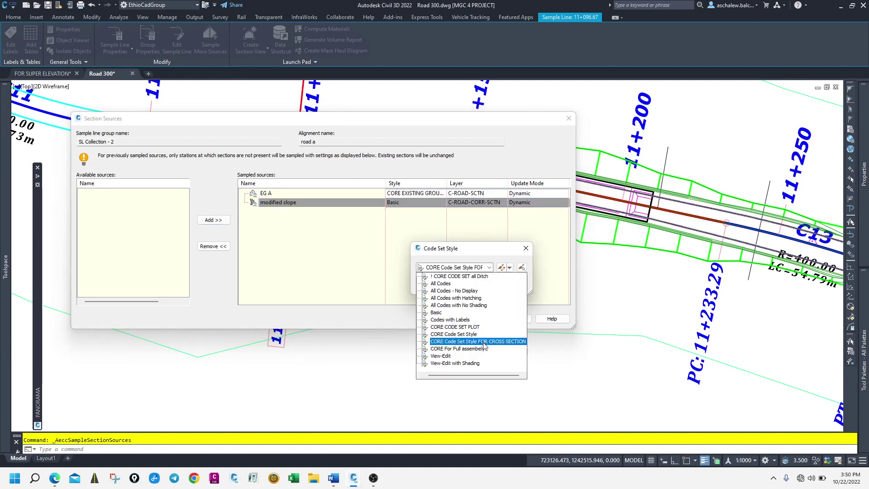
{"action": "left_click", "coordinate": [472, 351]}
{"action": "left_click", "coordinate": [433, 284]}
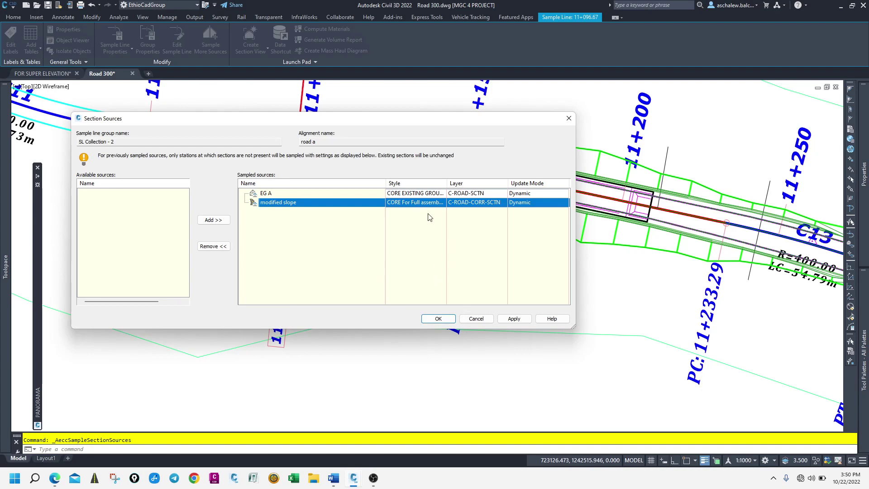
{"action": "left_click", "coordinate": [450, 318]}
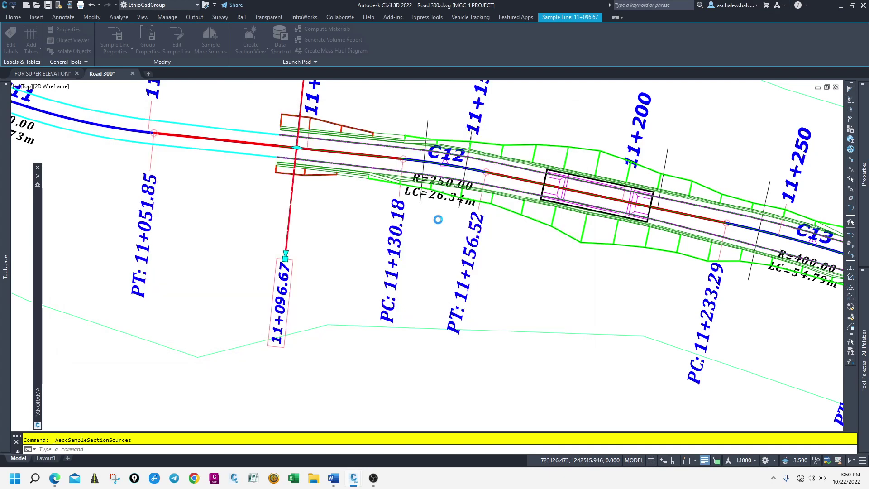
Step: Start a single section view using the CORE Section View Style SALE 1:1000
{"action": "left_click", "coordinate": [262, 53]}
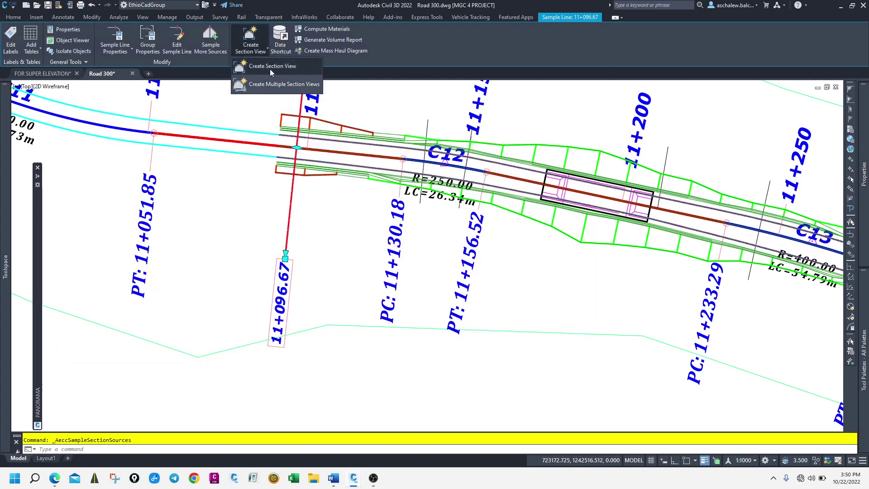
{"action": "left_click", "coordinate": [271, 72]}
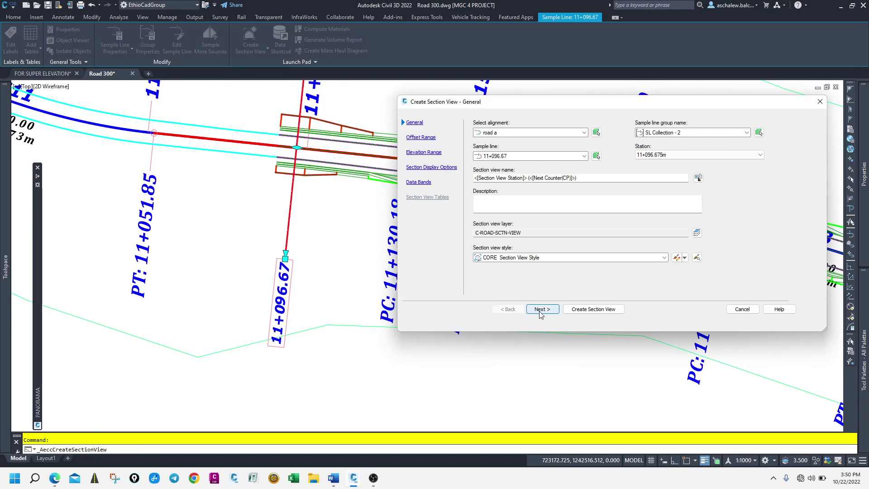
{"action": "left_click", "coordinate": [540, 309]}
{"action": "left_click", "coordinate": [508, 309]}
{"action": "left_click", "coordinate": [540, 257]}
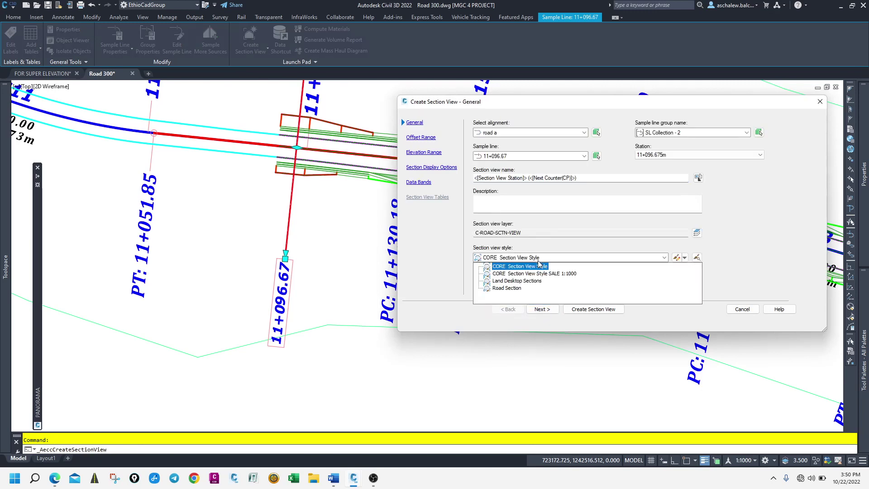
{"action": "left_click", "coordinate": [534, 273]}
{"action": "left_click", "coordinate": [542, 310]}
{"action": "left_click", "coordinate": [542, 312]}
{"action": "left_click", "coordinate": [542, 313]}
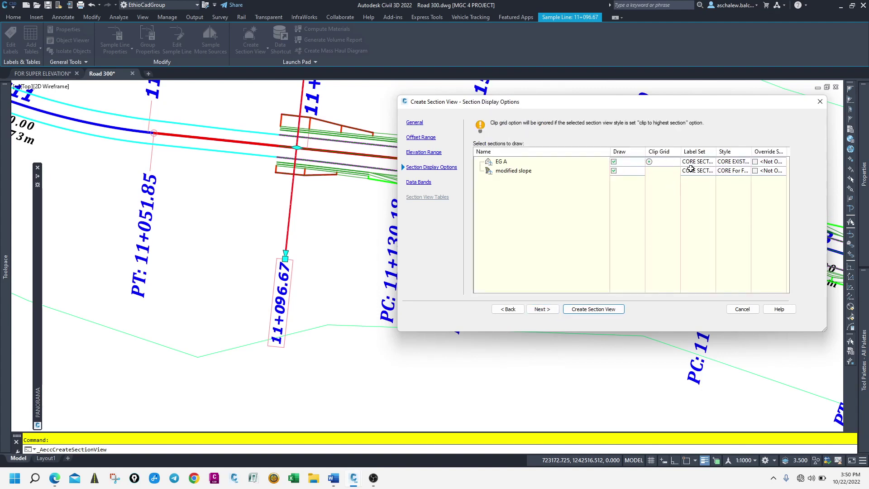
Step: Set the label sets for modified slope and EG A to _No Labels
{"action": "left_click", "coordinate": [690, 168]}
{"action": "left_click", "coordinate": [475, 267]}
{"action": "left_click", "coordinate": [450, 277]}
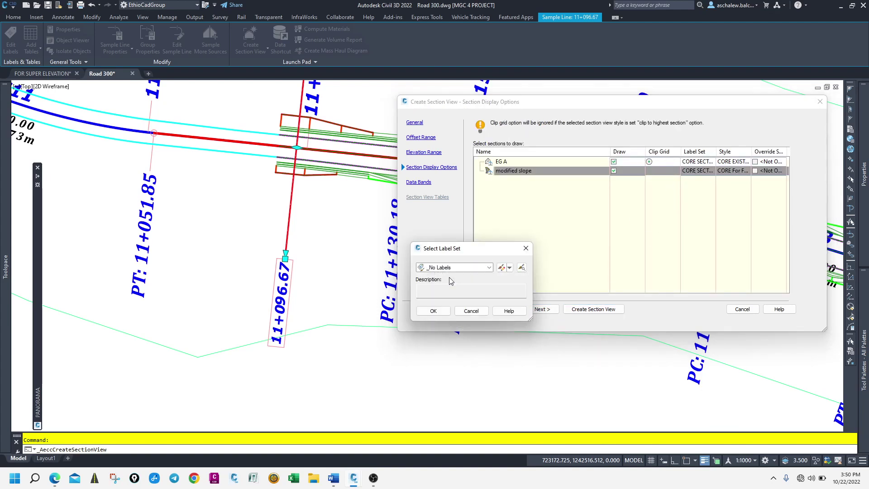
{"action": "left_click", "coordinate": [432, 311]}
{"action": "left_click", "coordinate": [699, 162]}
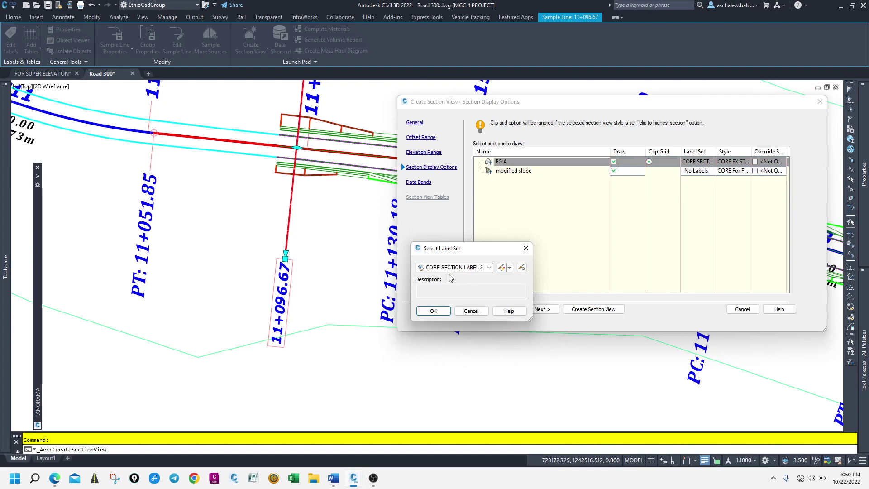
{"action": "left_click", "coordinate": [446, 268]}
{"action": "left_click", "coordinate": [449, 277]}
{"action": "left_click", "coordinate": [433, 310]}
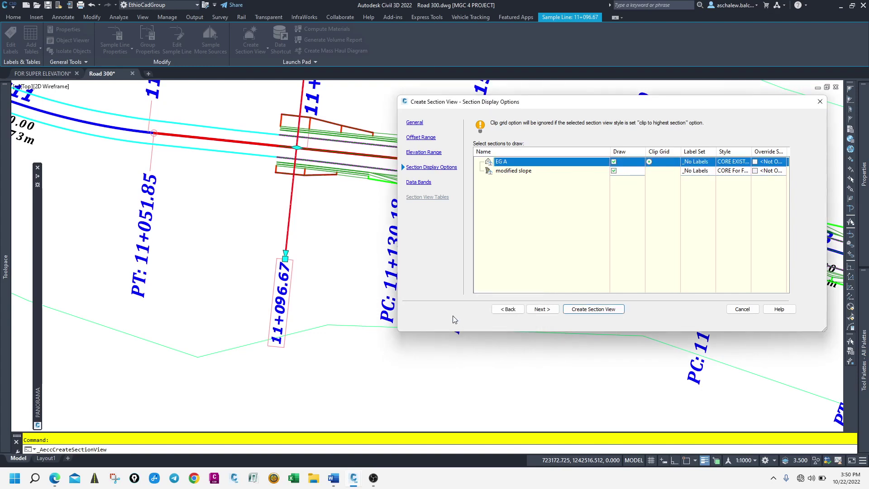
Step: Create the section view for 11+096.67 and place it in the drawing
{"action": "left_click", "coordinate": [543, 309]}
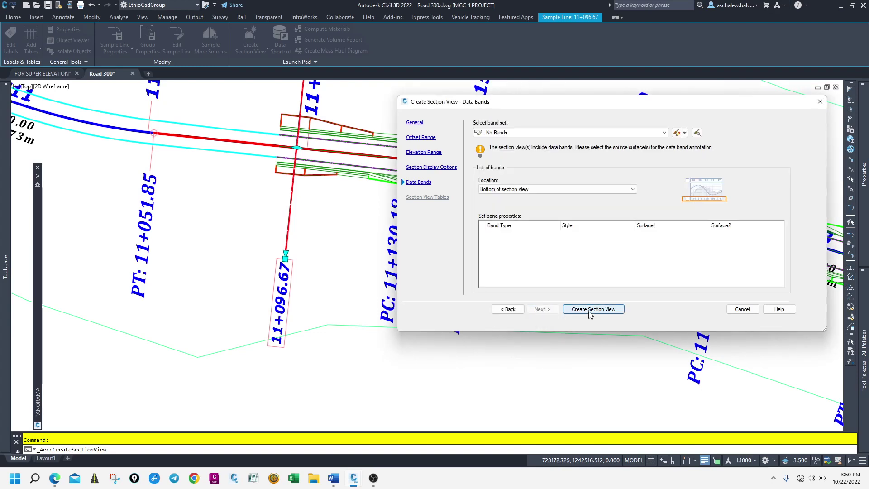
{"action": "left_click", "coordinate": [589, 309]}
{"action": "scroll", "coordinate": [617, 184], "scroll_direction": "down", "scroll_amount": 4}
{"action": "left_click", "coordinate": [622, 166]}
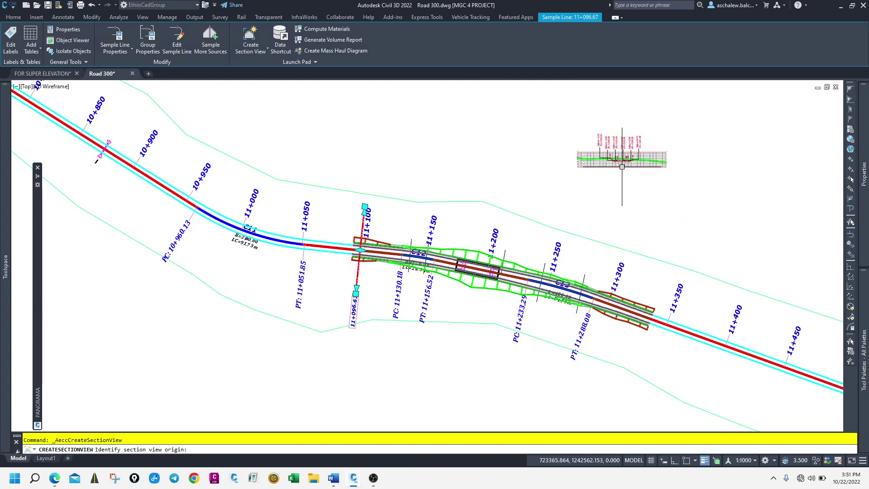
{"action": "scroll", "coordinate": [628, 160], "scroll_direction": "up", "scroll_amount": 6}
{"action": "left_click", "coordinate": [640, 221]}
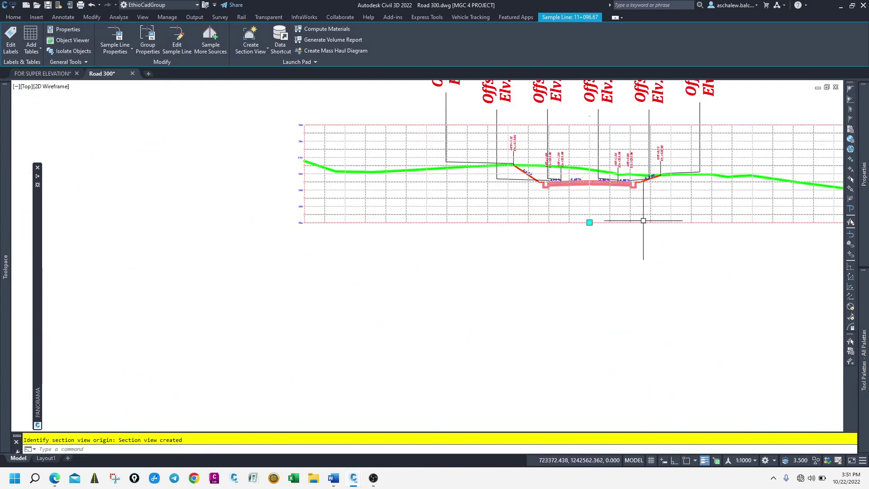
{"action": "scroll", "coordinate": [559, 190], "scroll_direction": "up", "scroll_amount": 5}
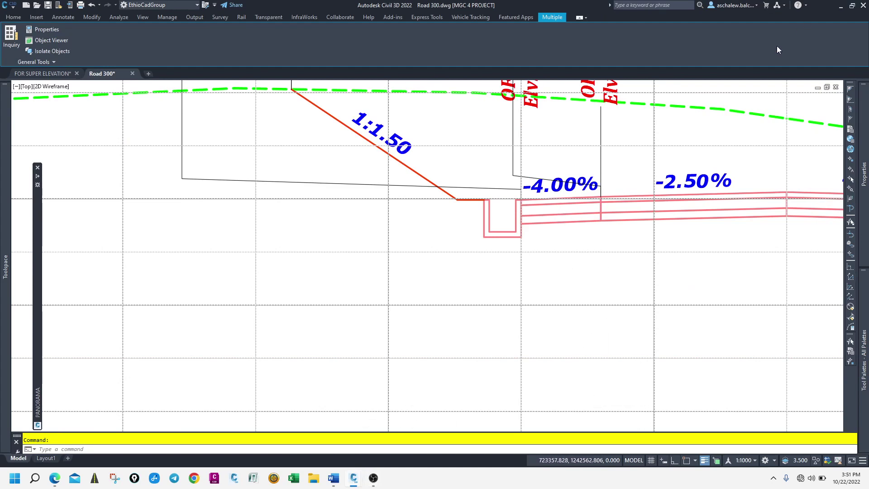
{"action": "scroll", "coordinate": [548, 227], "scroll_direction": "down", "scroll_amount": 4}
{"action": "scroll", "coordinate": [519, 227], "scroll_direction": "up", "scroll_amount": 2}
{"action": "scroll", "coordinate": [519, 227], "scroll_direction": "down", "scroll_amount": 4}
{"action": "left_click", "coordinate": [142, 18]}
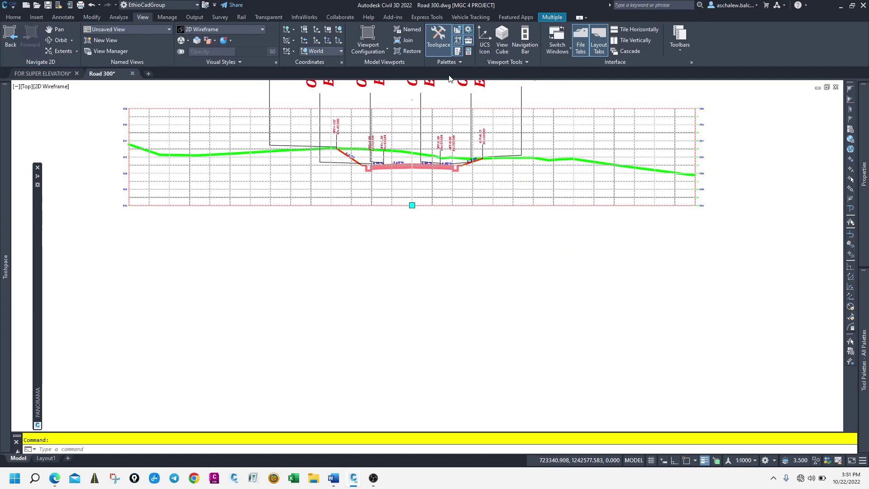
Step: Split the drawing into two vertical viewports and zoom the left plan view
{"action": "left_click", "coordinate": [373, 53]}
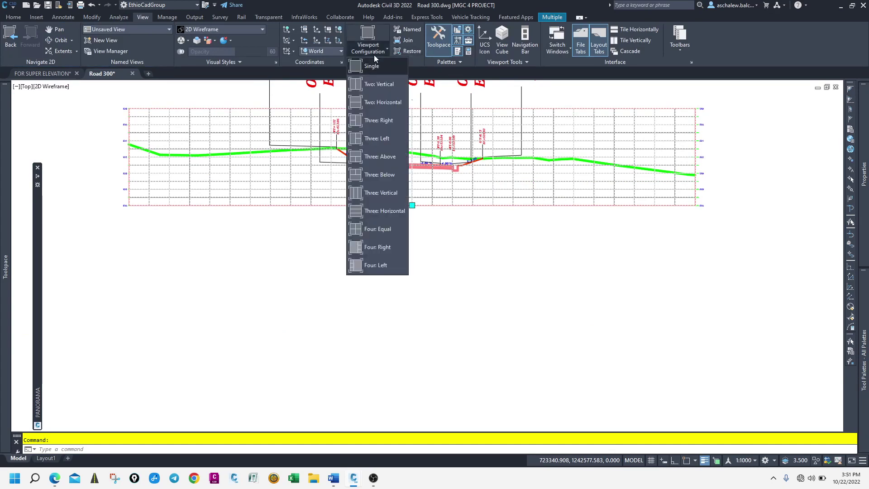
{"action": "left_click", "coordinate": [382, 88]}
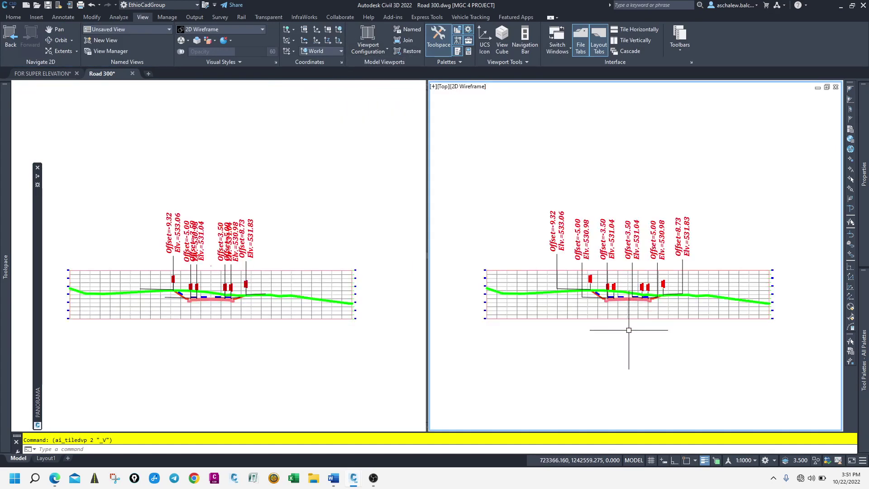
{"action": "scroll", "coordinate": [582, 285], "scroll_direction": "up", "scroll_amount": 6}
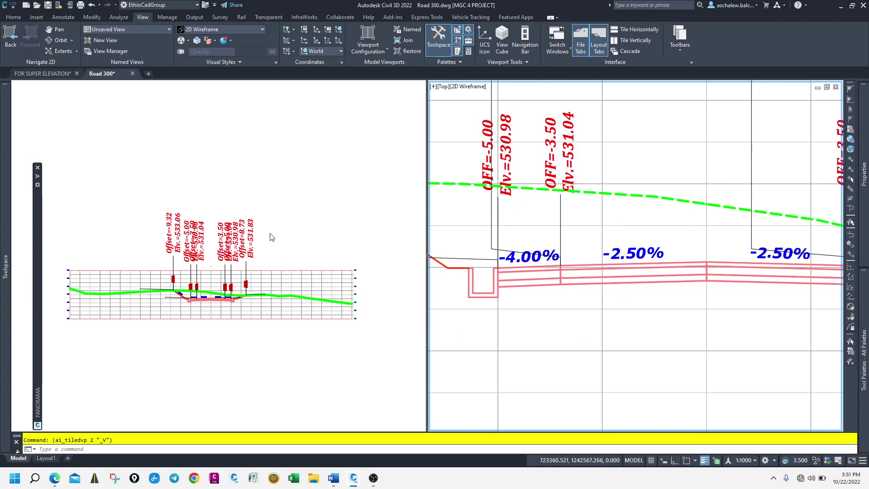
{"action": "scroll", "coordinate": [253, 224], "scroll_direction": "down", "scroll_amount": 10}
{"action": "scroll", "coordinate": [247, 216], "scroll_direction": "up", "scroll_amount": 6}
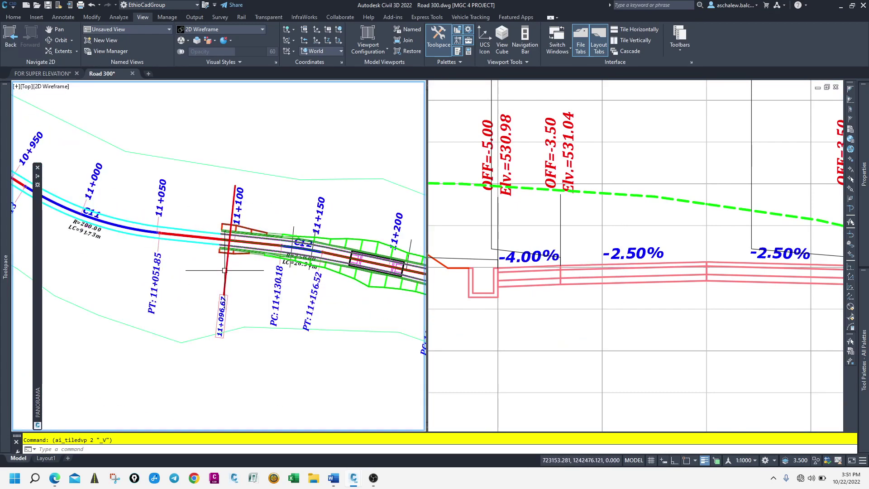
Step: Stretch the sample line along the alignment through 11+114.27 and 11+141.68 to 11+163.50
{"action": "left_click", "coordinate": [229, 240]}
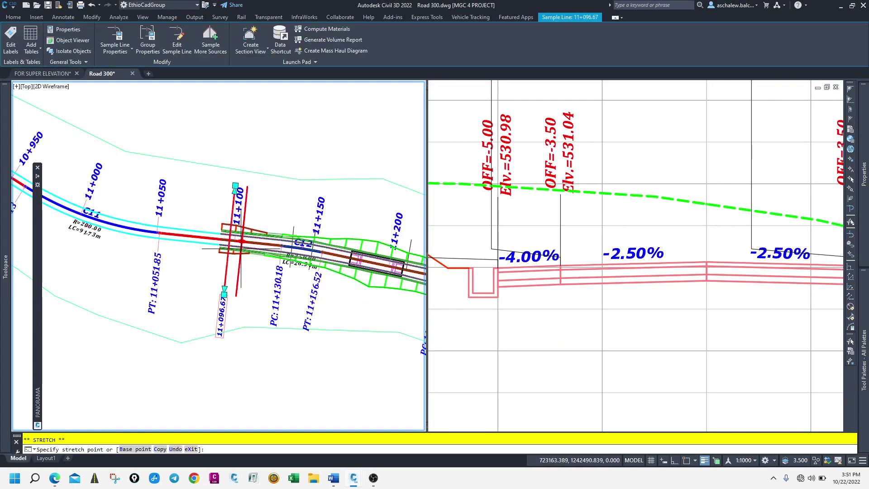
{"action": "left_click", "coordinate": [255, 258]}
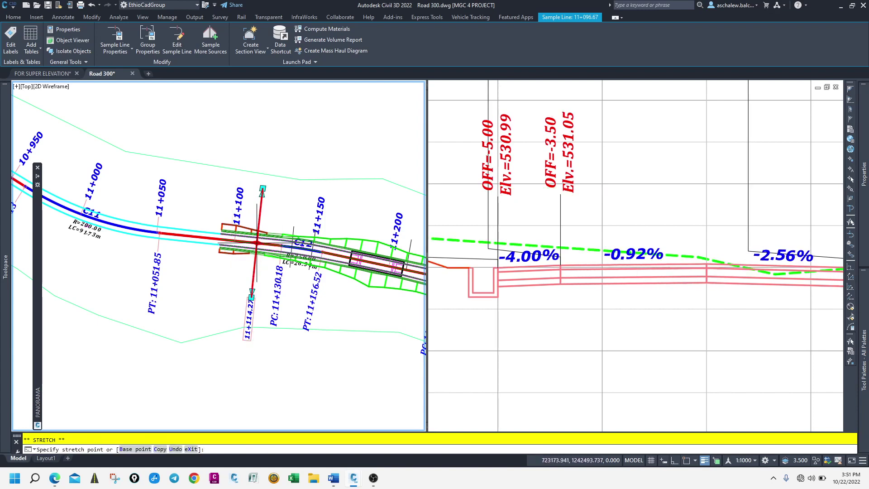
{"action": "scroll", "coordinate": [293, 254], "scroll_direction": "up", "scroll_amount": 2}
{"action": "left_click", "coordinate": [298, 252]}
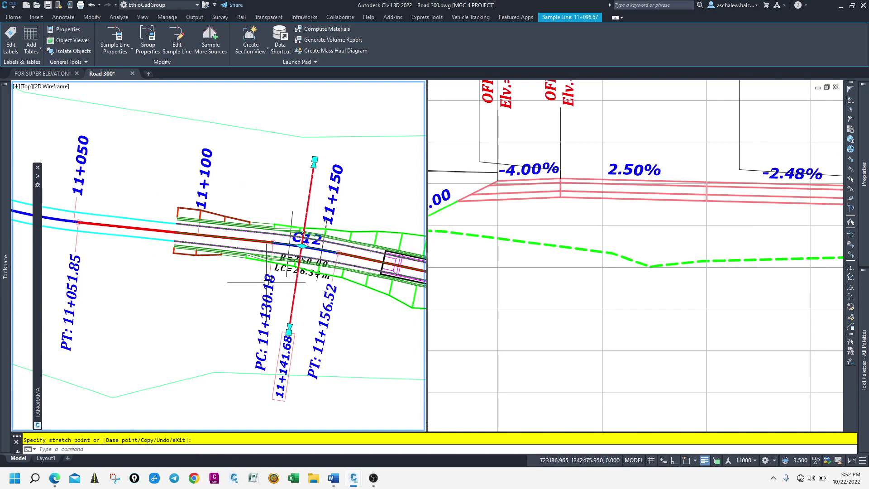
{"action": "left_click", "coordinate": [356, 255]}
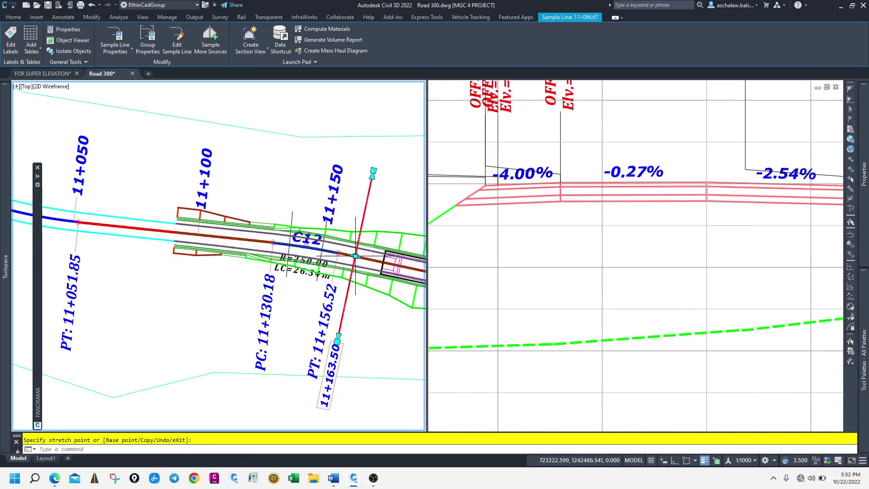